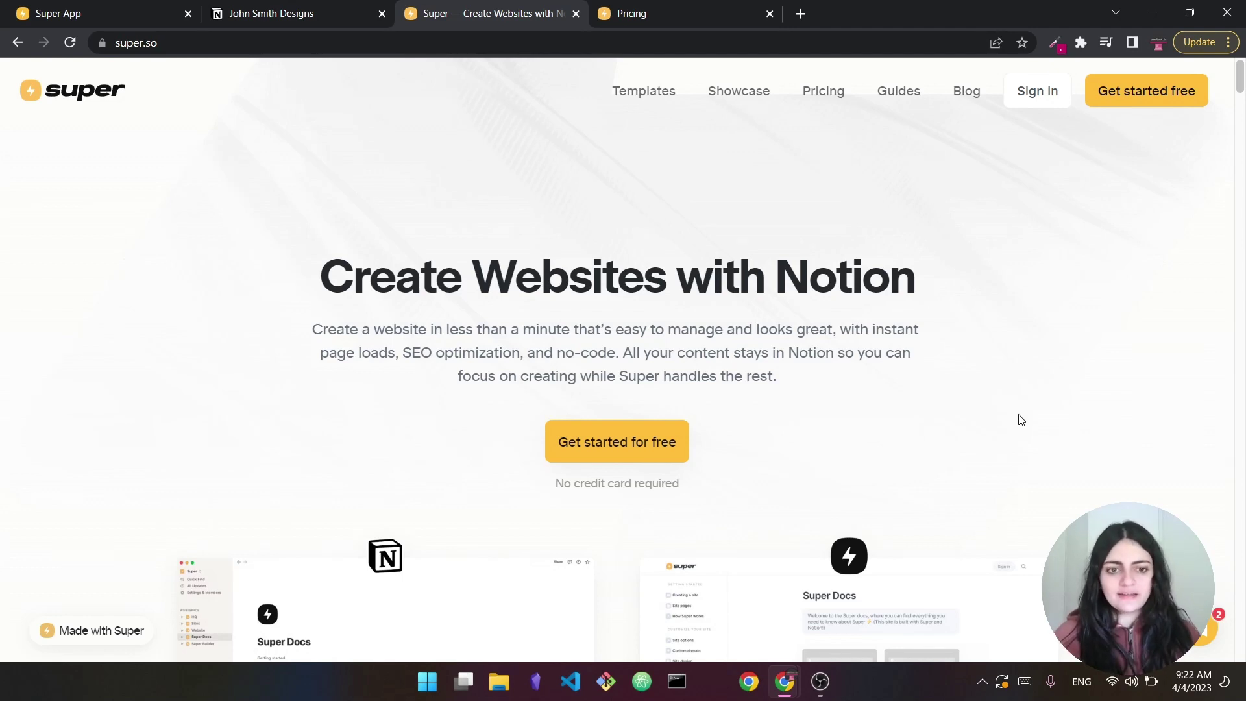
# Scroll through the super.so homepage to look over the Notion-to-Super comparison
pyautogui.scroll(-4, 1026, 417)
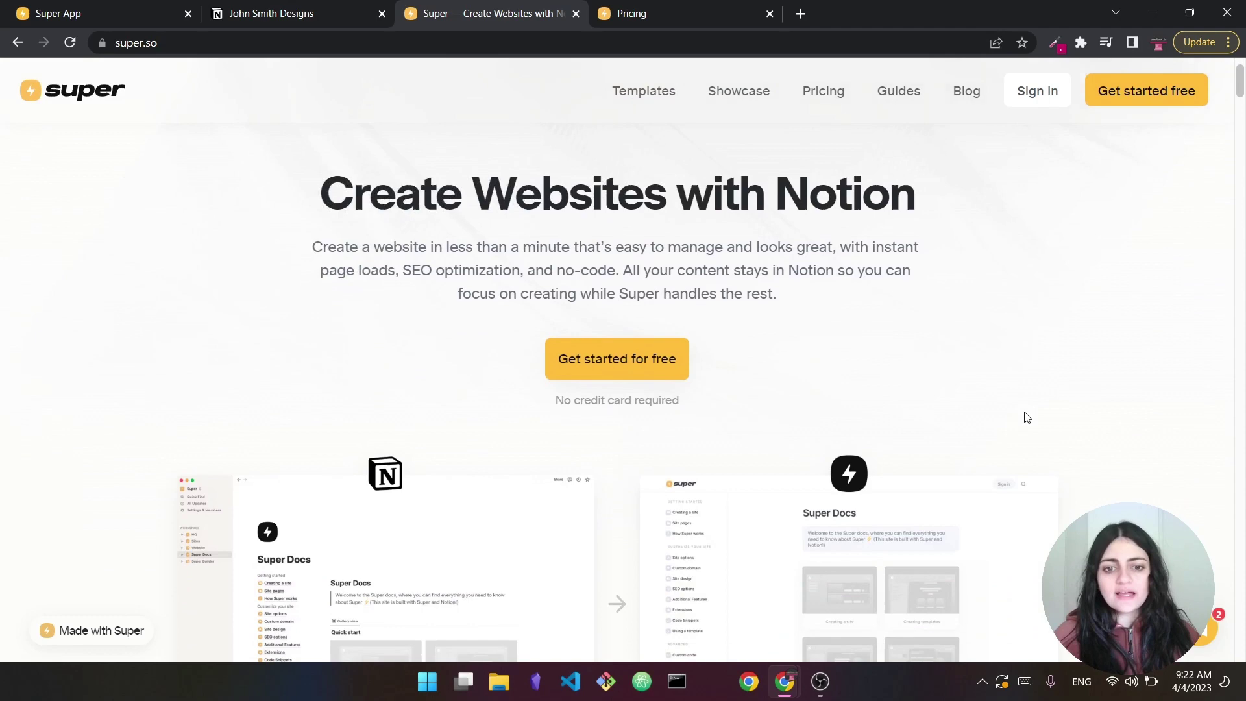
pyautogui.scroll(-10, 1204, 396)
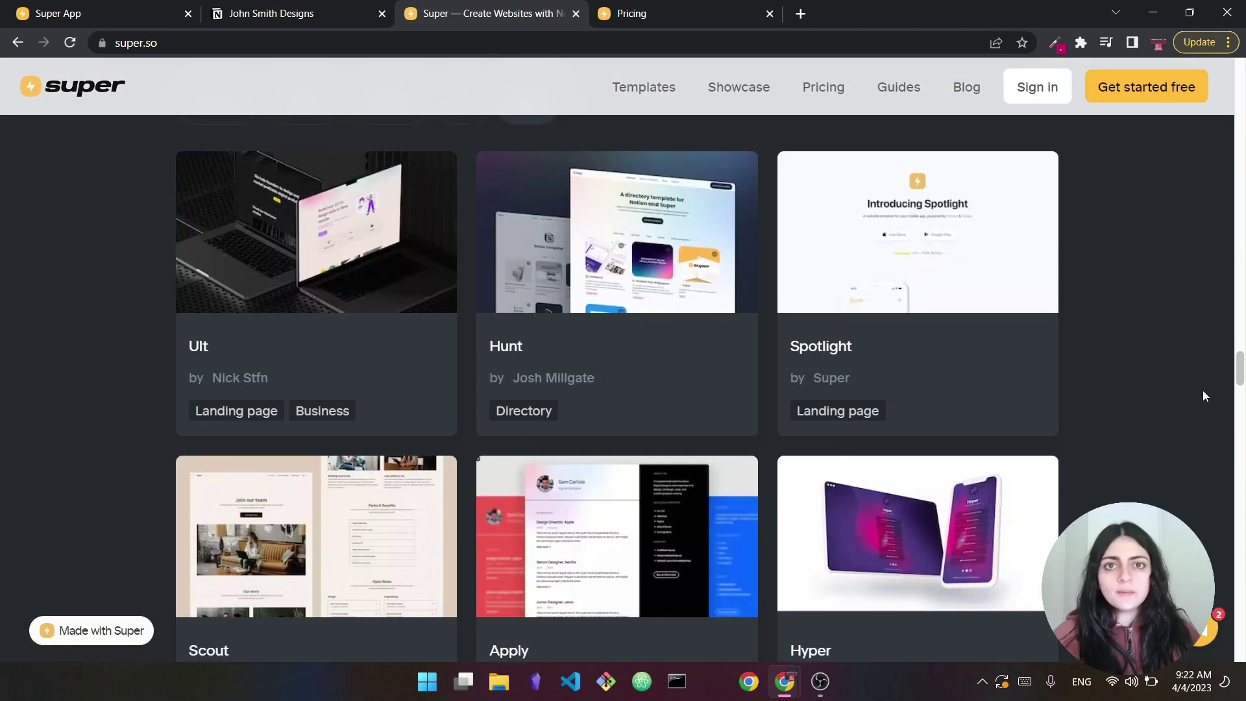
pyautogui.scroll(10, 1202, 396)
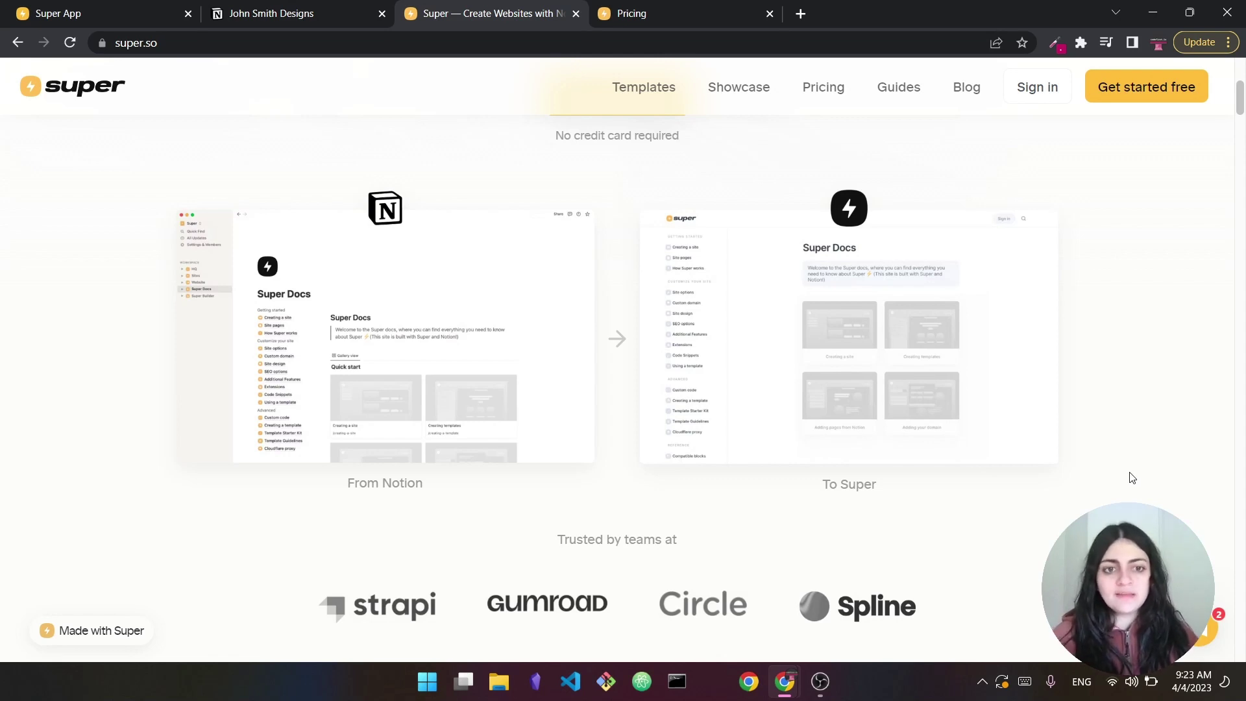
pyautogui.click(656, 88)
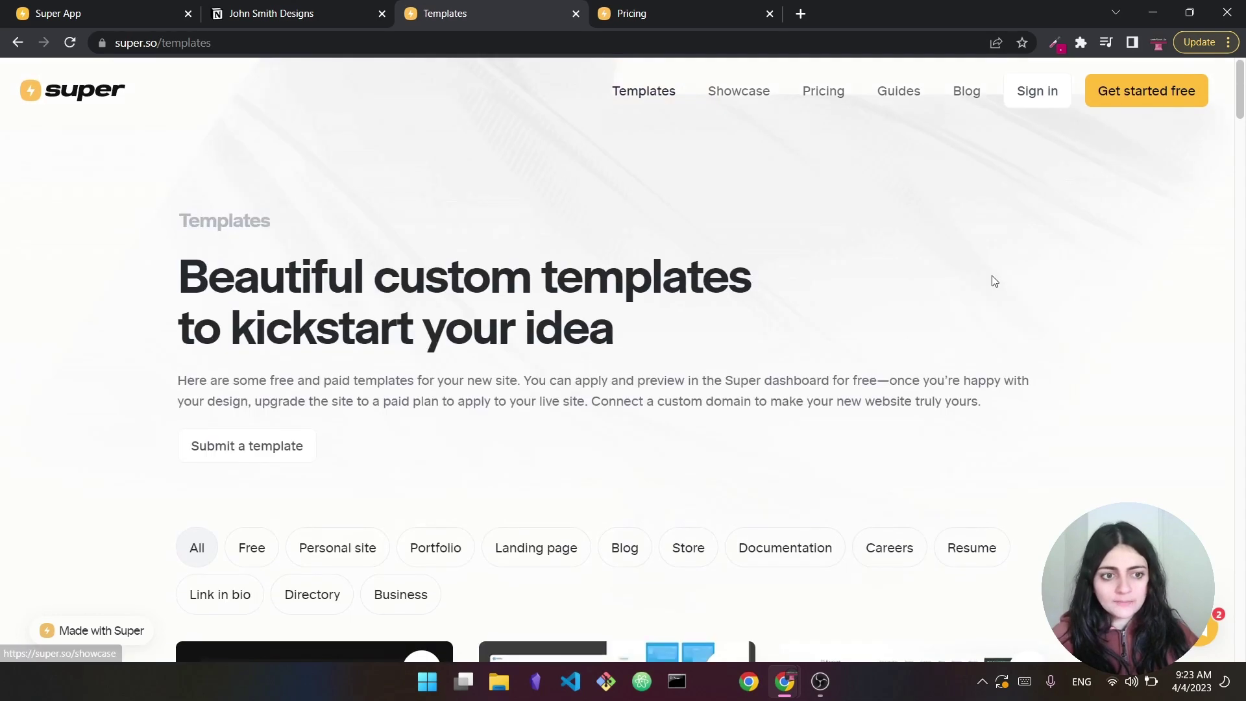
pyautogui.scroll(-7, 995, 281)
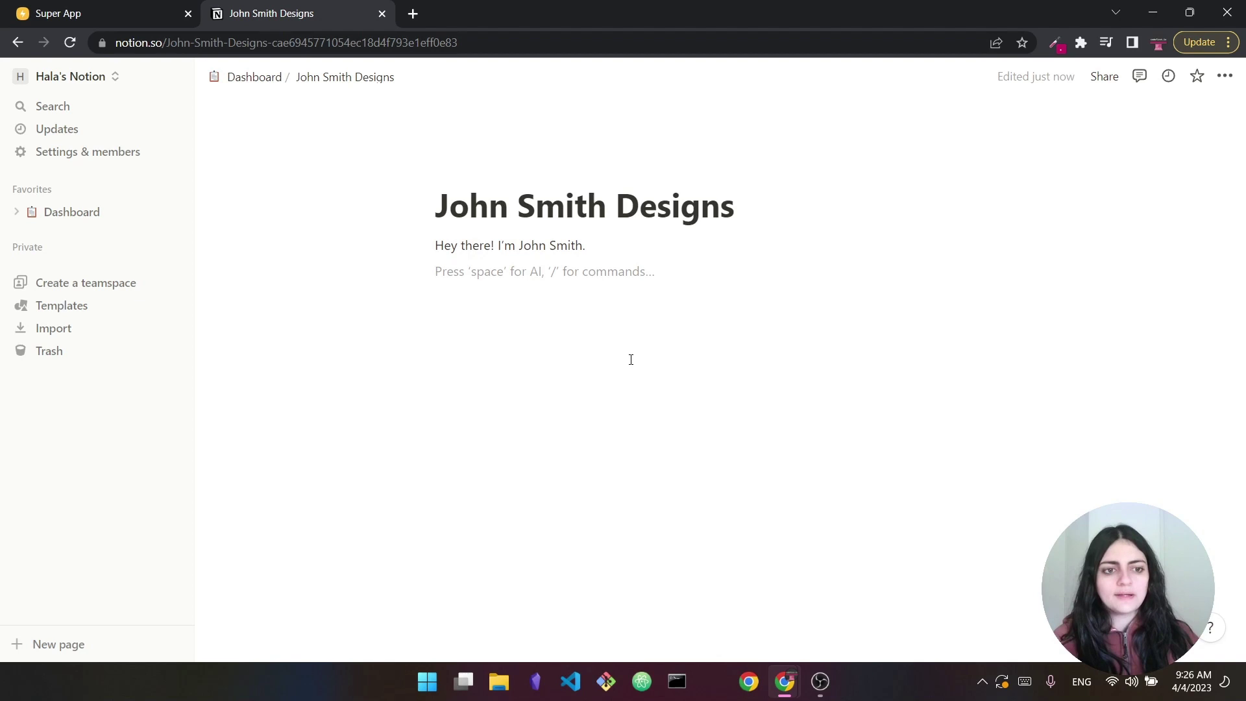
# Start a new site named after the owner's website and submit it without a Notion URL
pyautogui.click(85, 13)
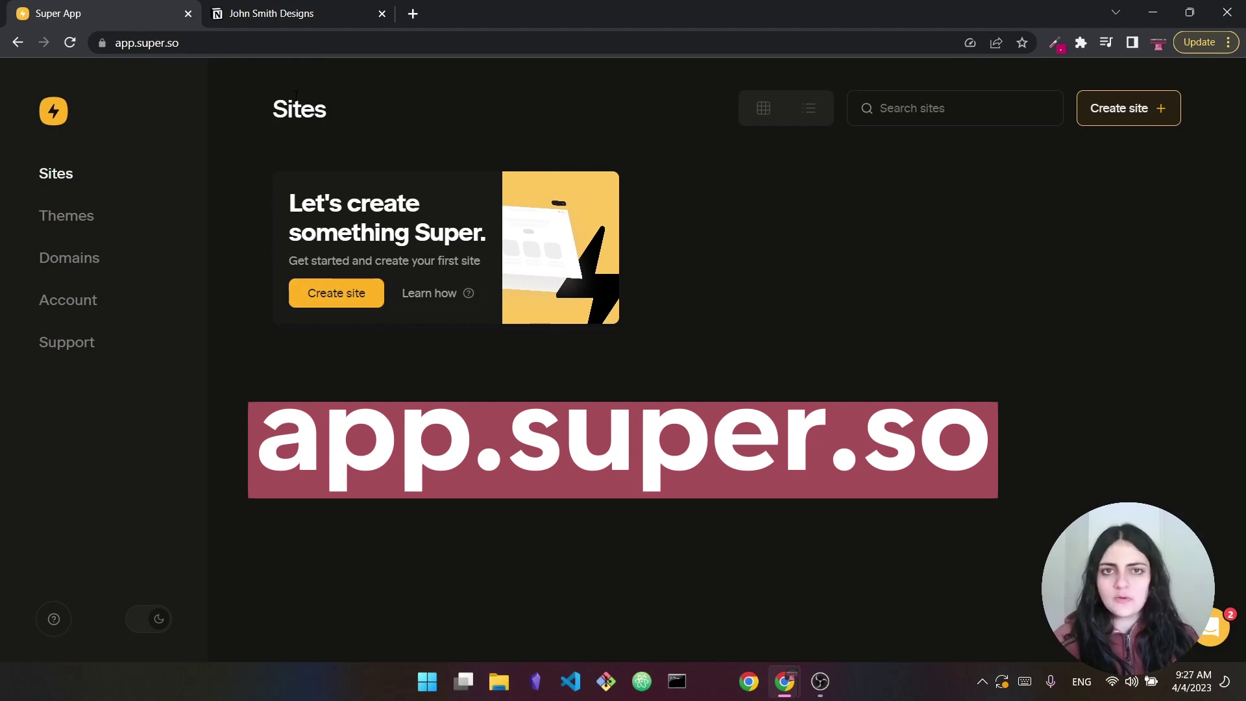
pyautogui.click(346, 297)
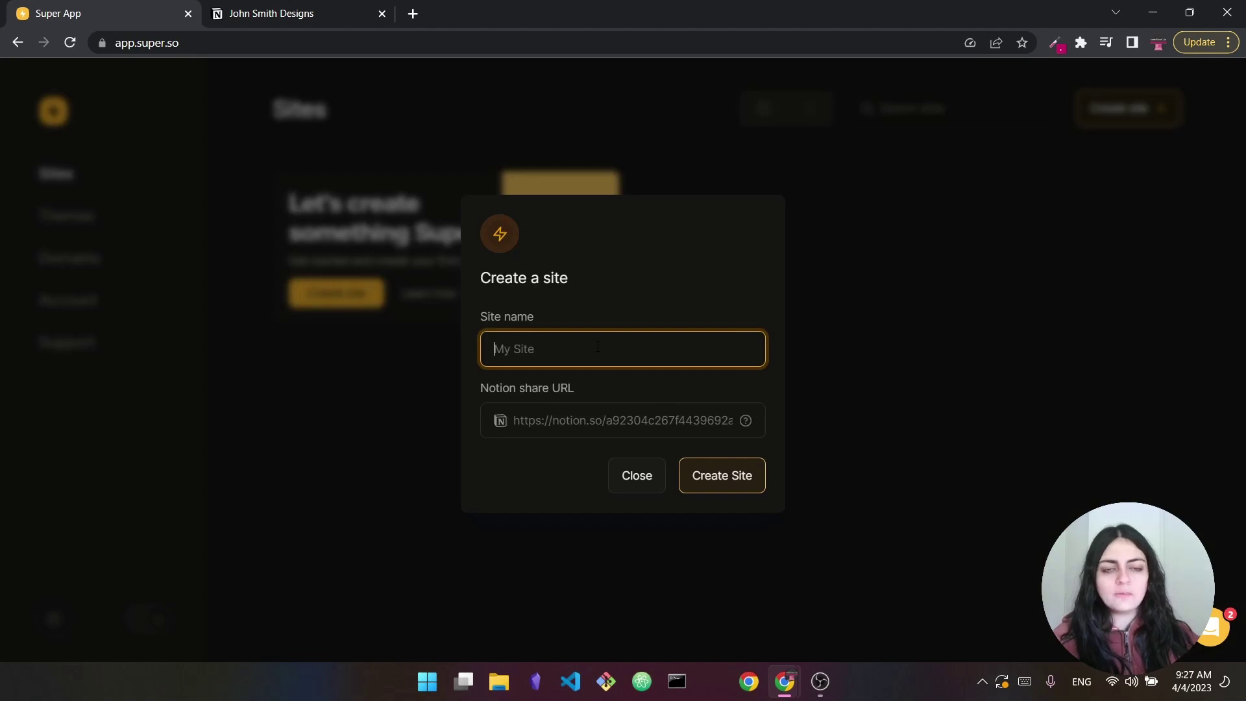
pyautogui.write('J')
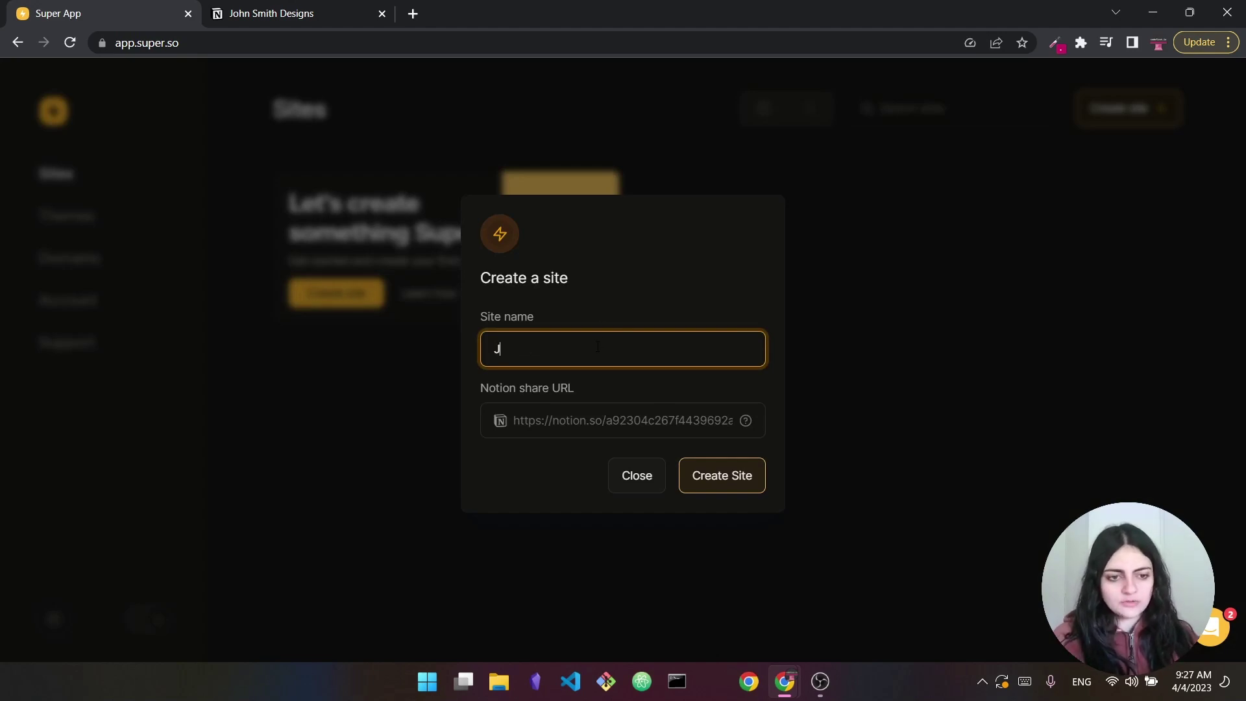
pyautogui.write('ohn Smith Website')
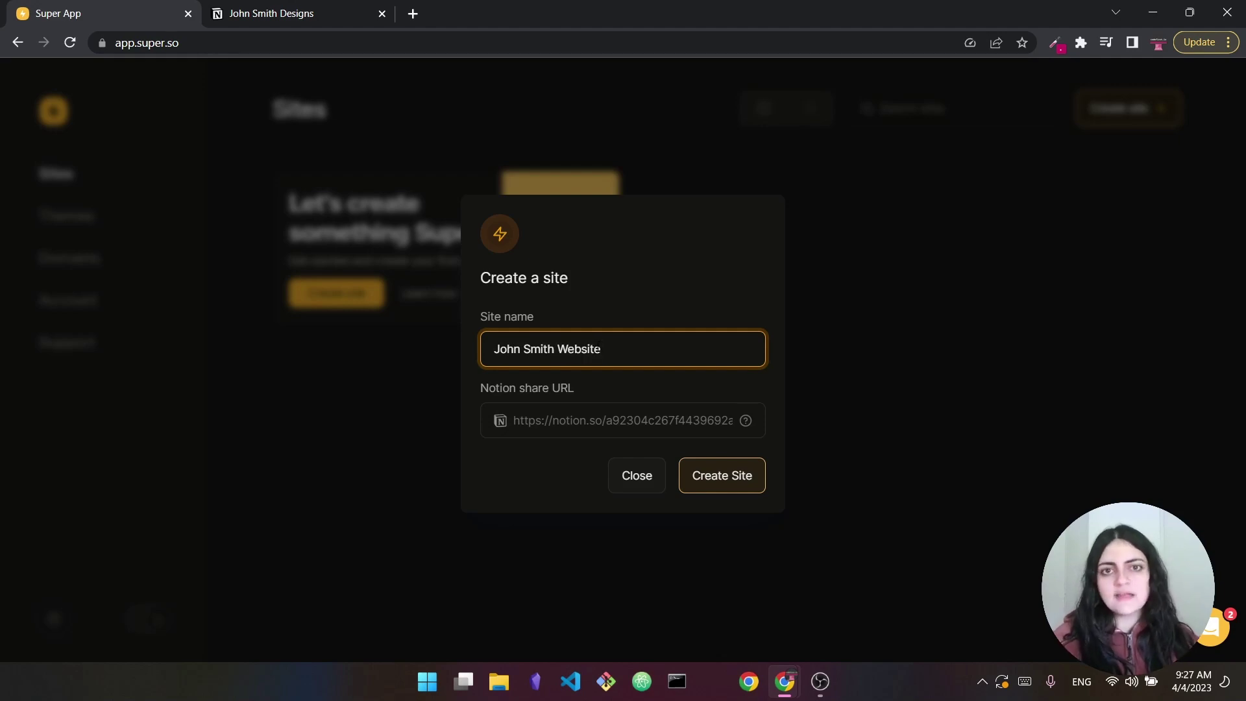
pyautogui.click(732, 487)
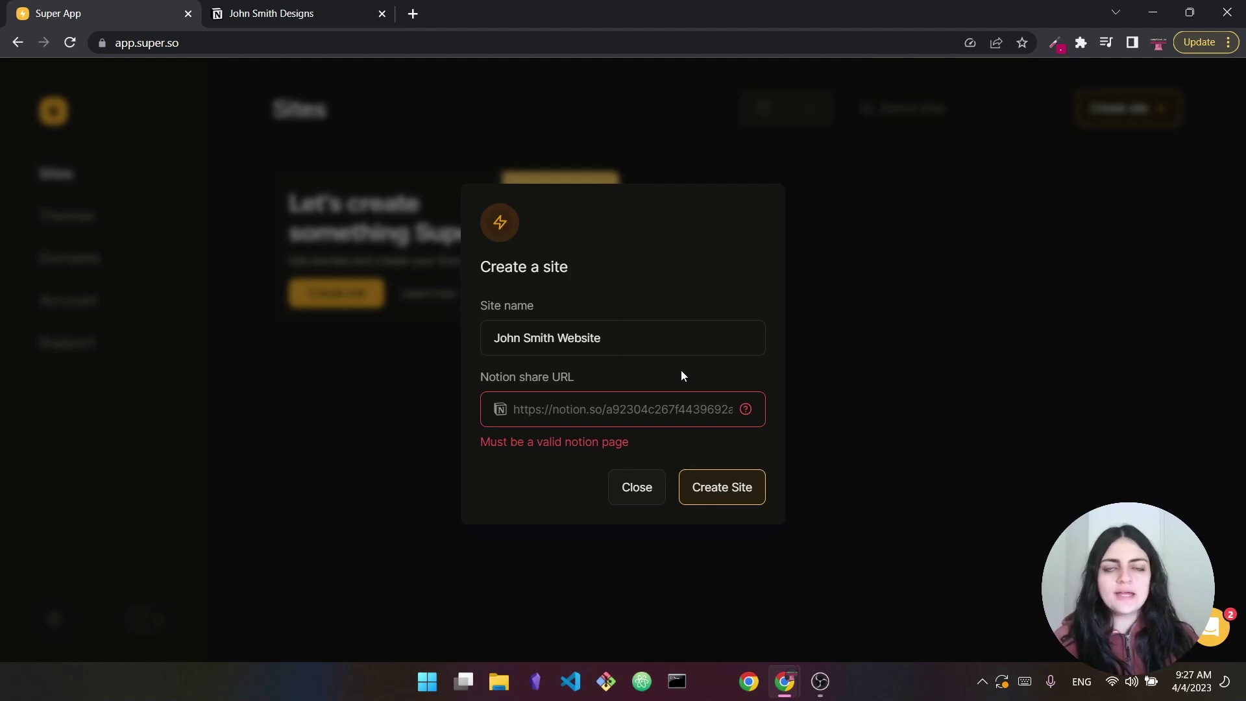
# Share the Notion portfolio page to the web and copy its public link
pyautogui.click(301, 11)
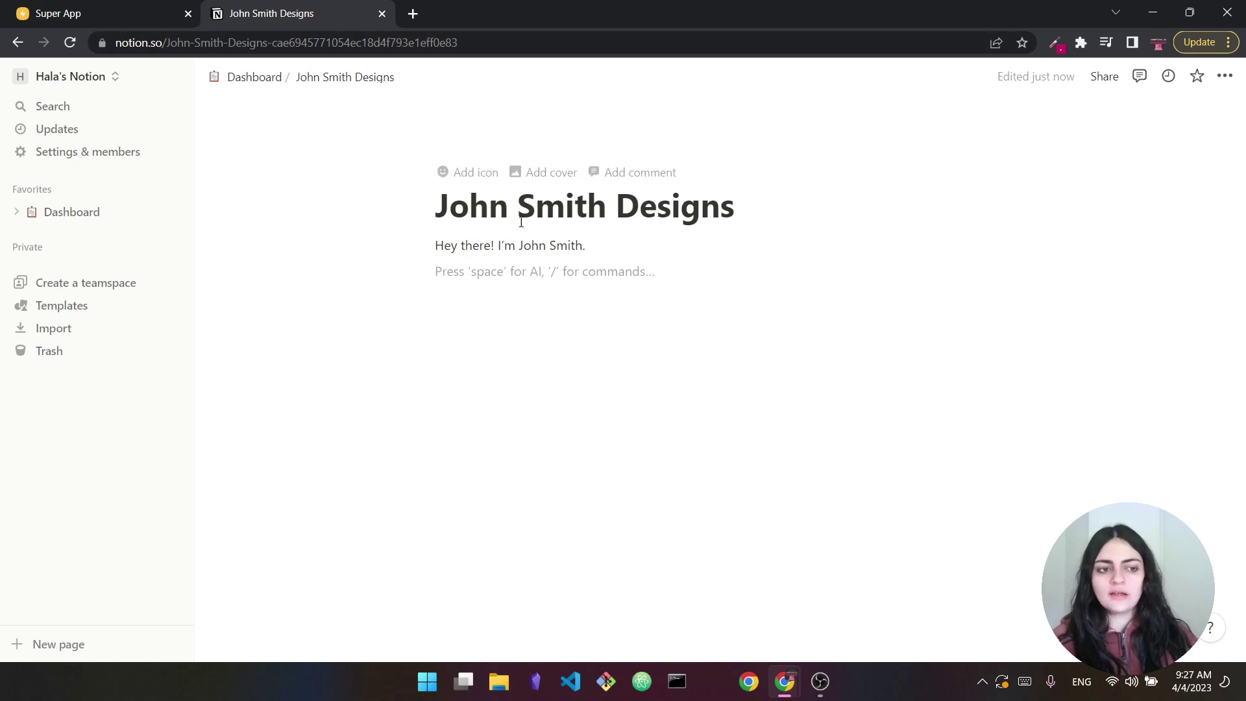
pyautogui.click(1104, 77)
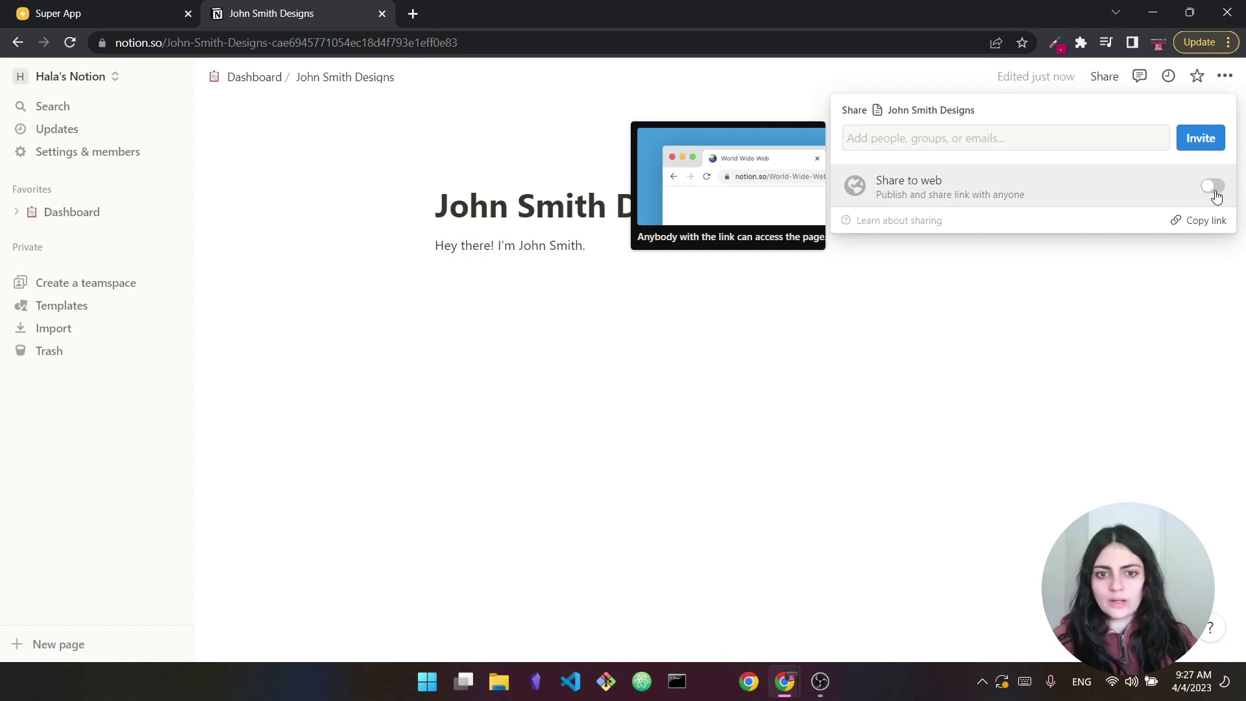
pyautogui.click(1213, 187)
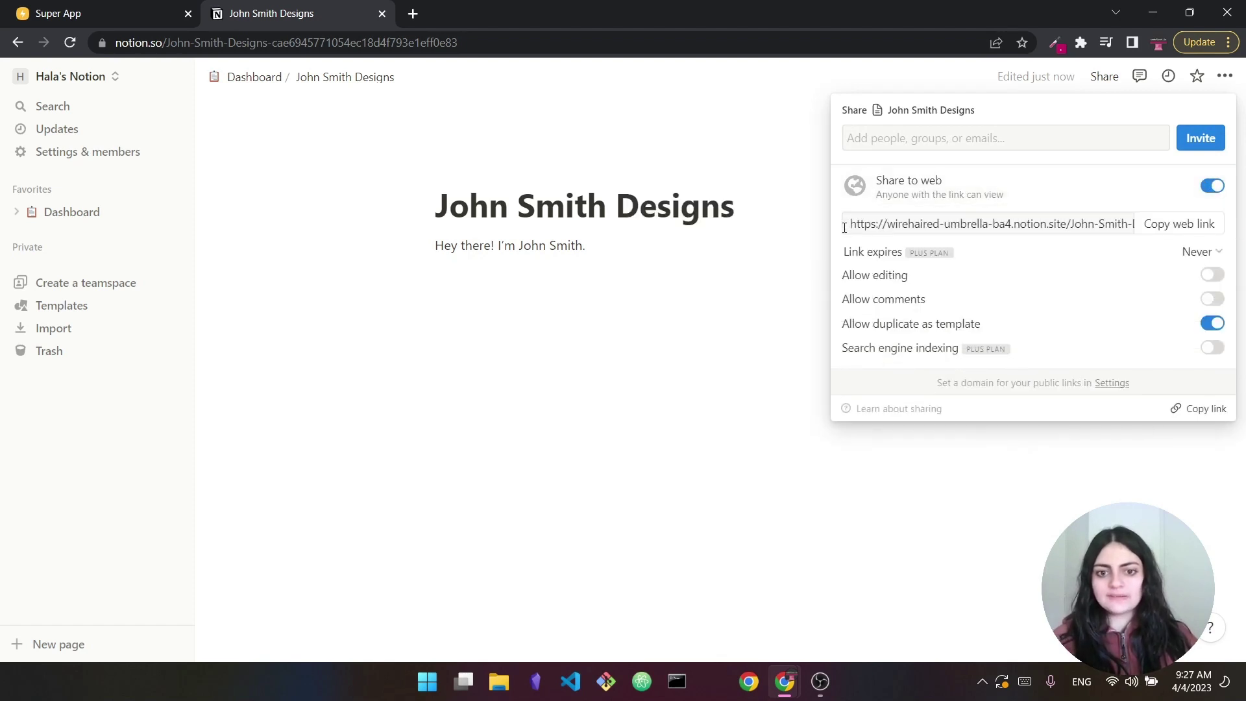
pyautogui.moveTo(847, 224); pyautogui.dragTo(1084, 244)
pyautogui.click(1168, 227)
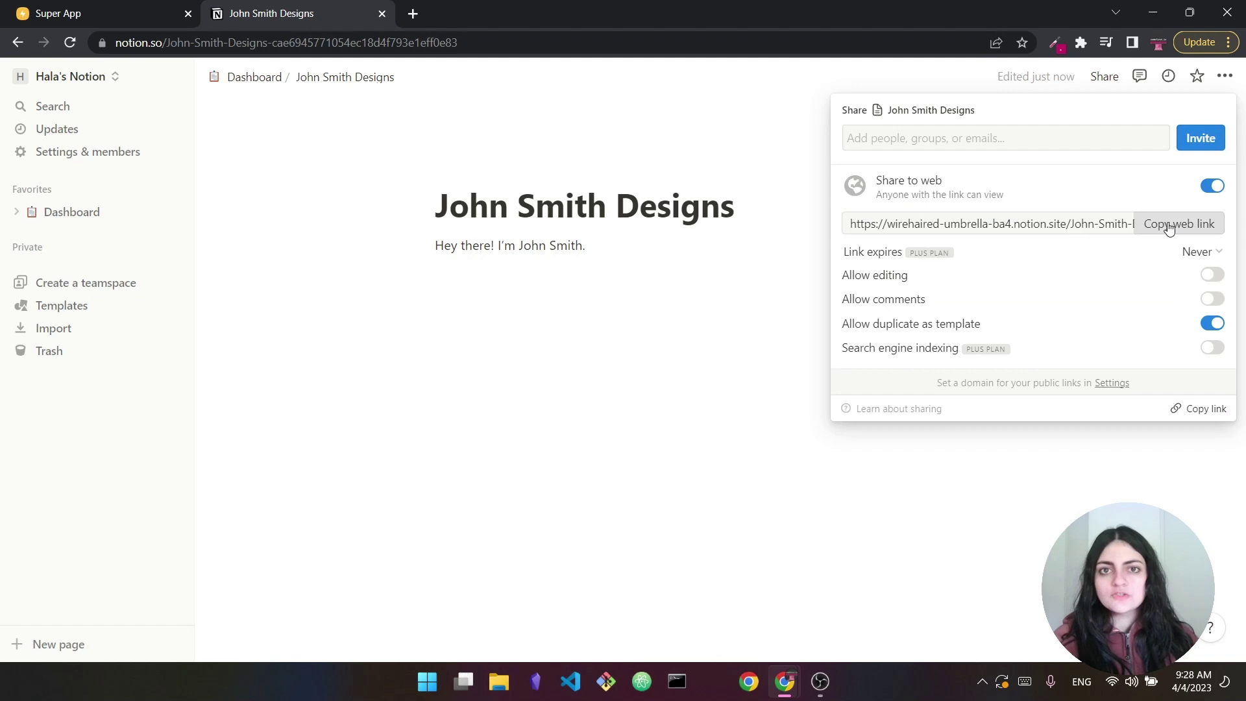
# Paste the Notion link into Super's Notion share URL field and create the site
pyautogui.click(144, 8)
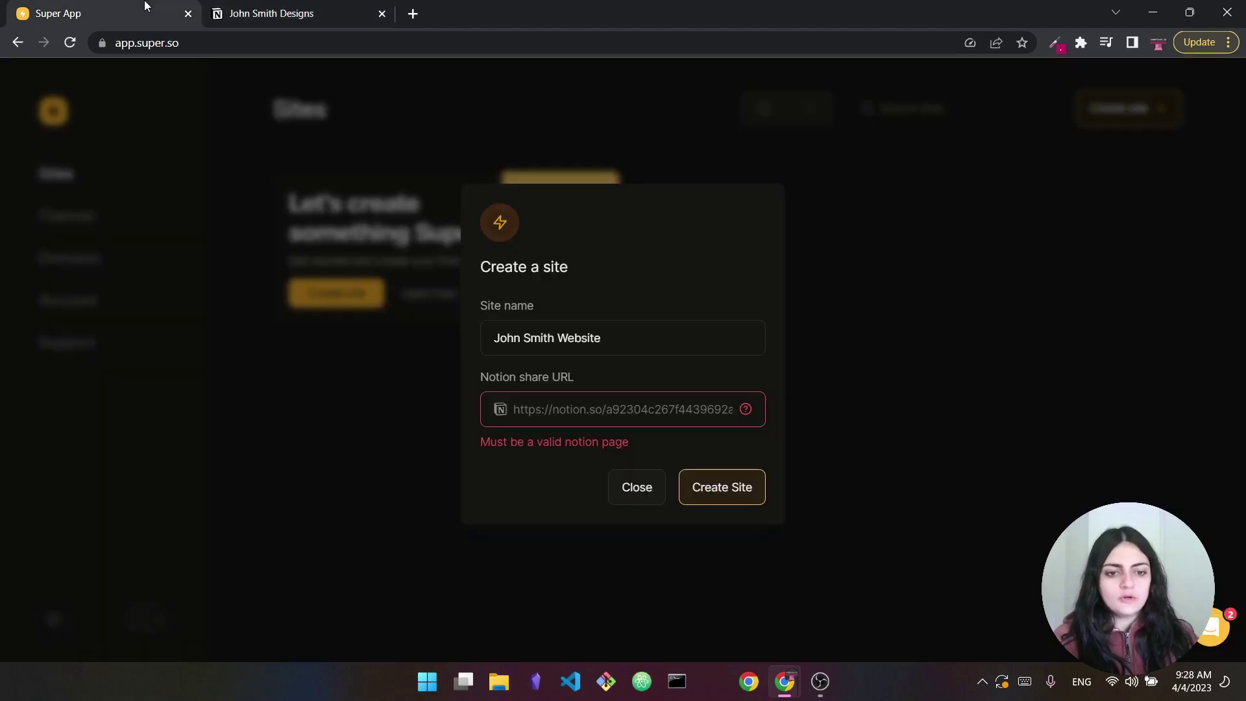
pyautogui.click(635, 422)
pyautogui.hotkey('ctrl', 'v')
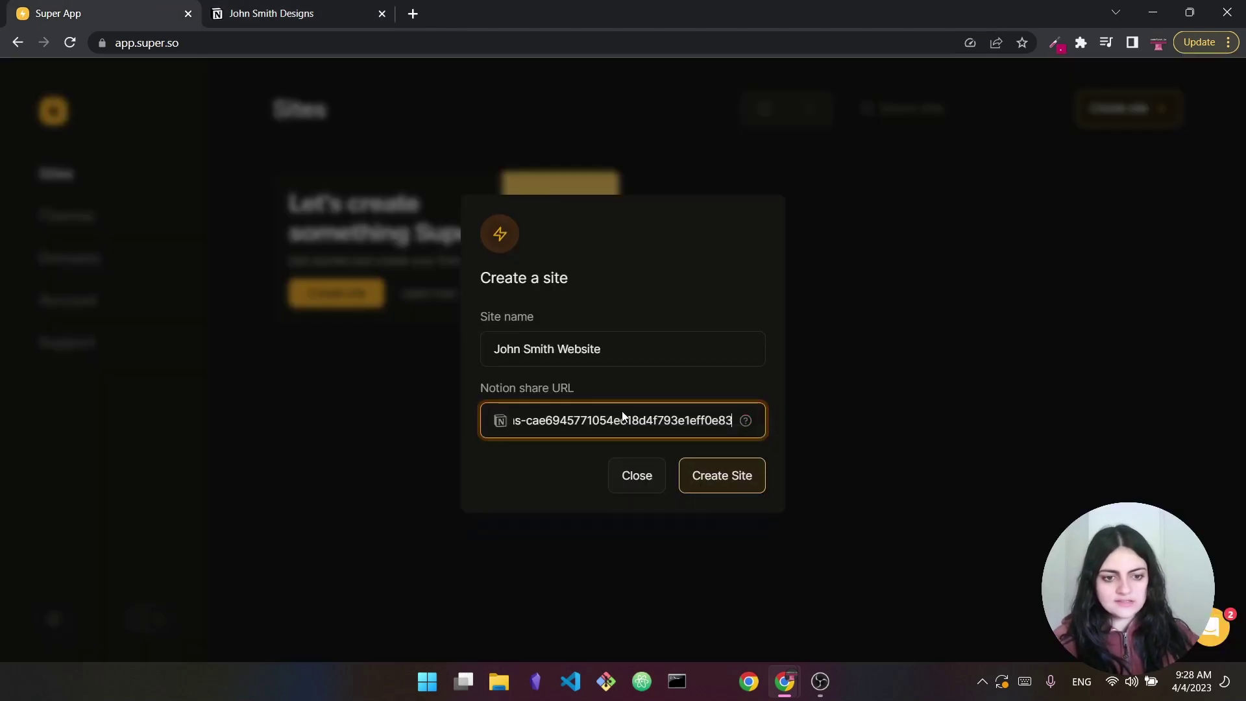
pyautogui.click(745, 488)
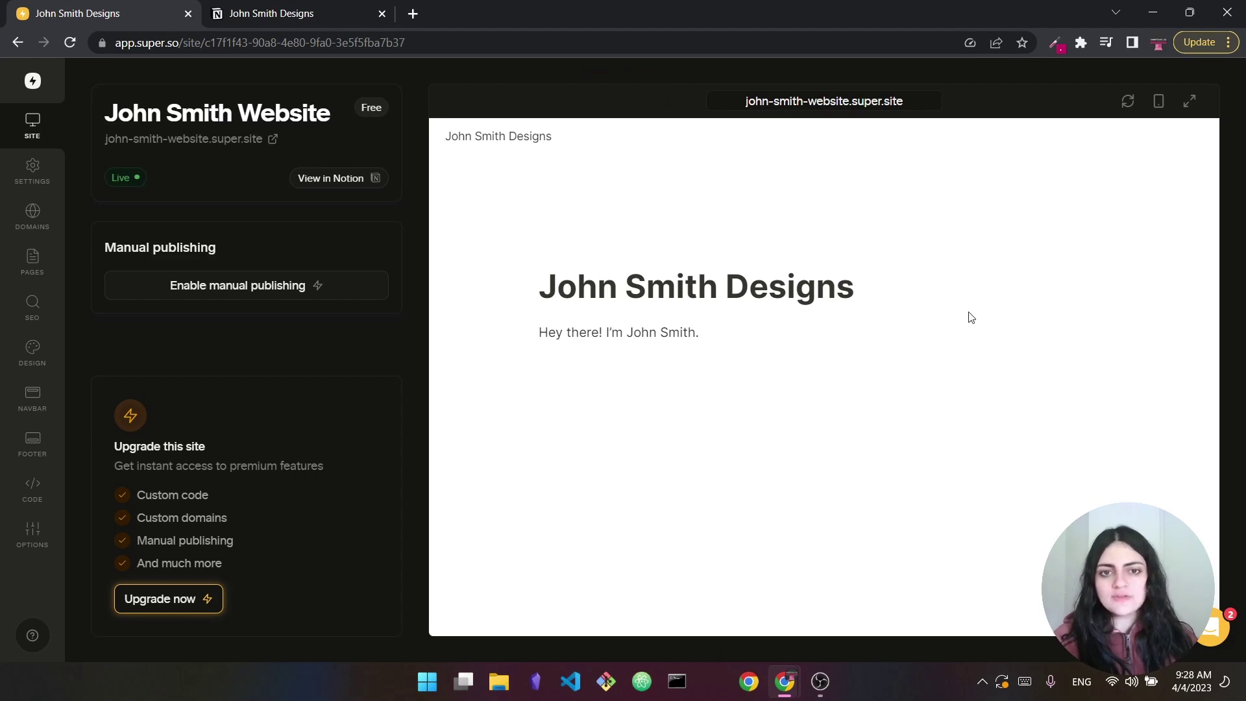
# Expand the site preview to full screen, view it at mobile width, then open Design settings
pyautogui.click(1193, 101)
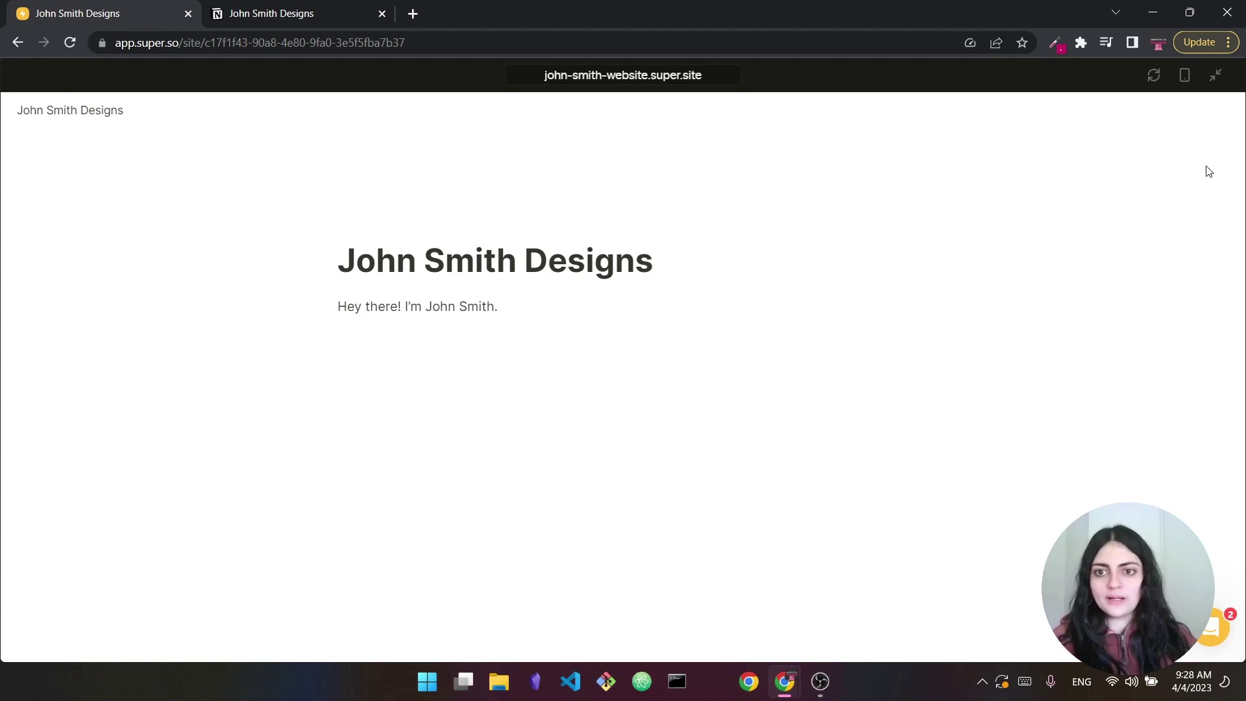
pyautogui.click(1186, 77)
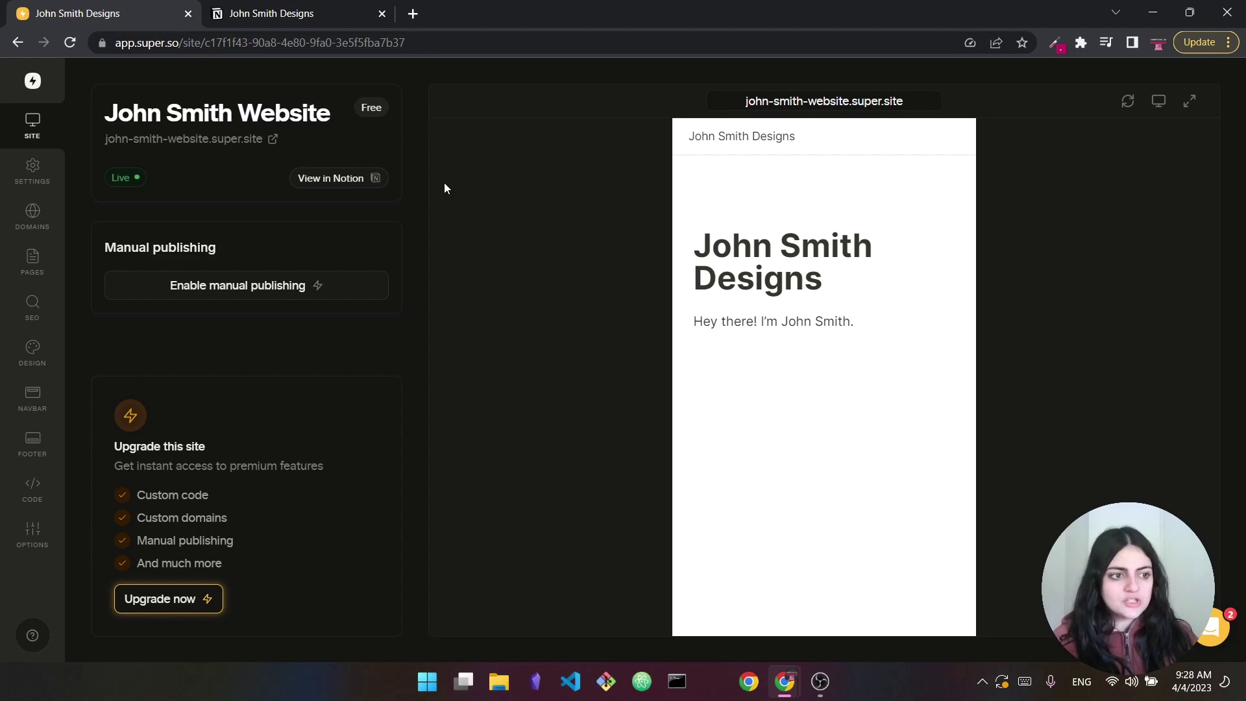
pyautogui.click(37, 365)
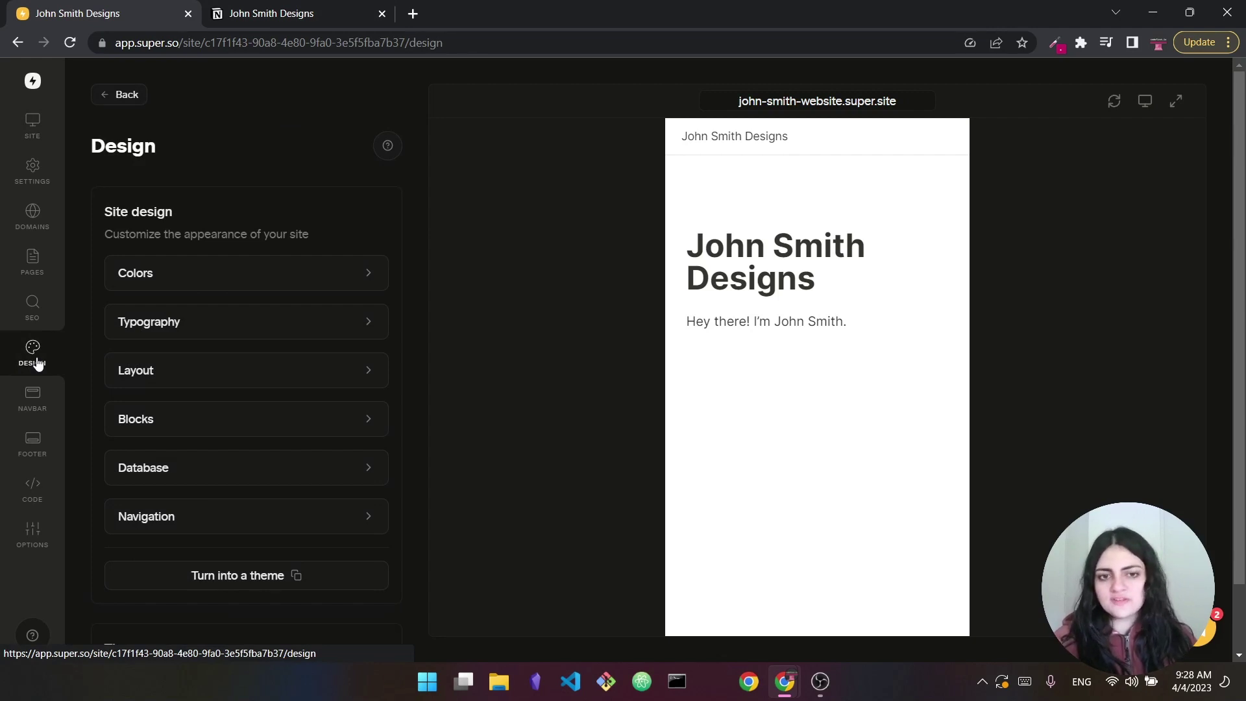
# In Colors, try Dark as default colour mode and the Neutral and Lavendar palettes
pyautogui.click(325, 274)
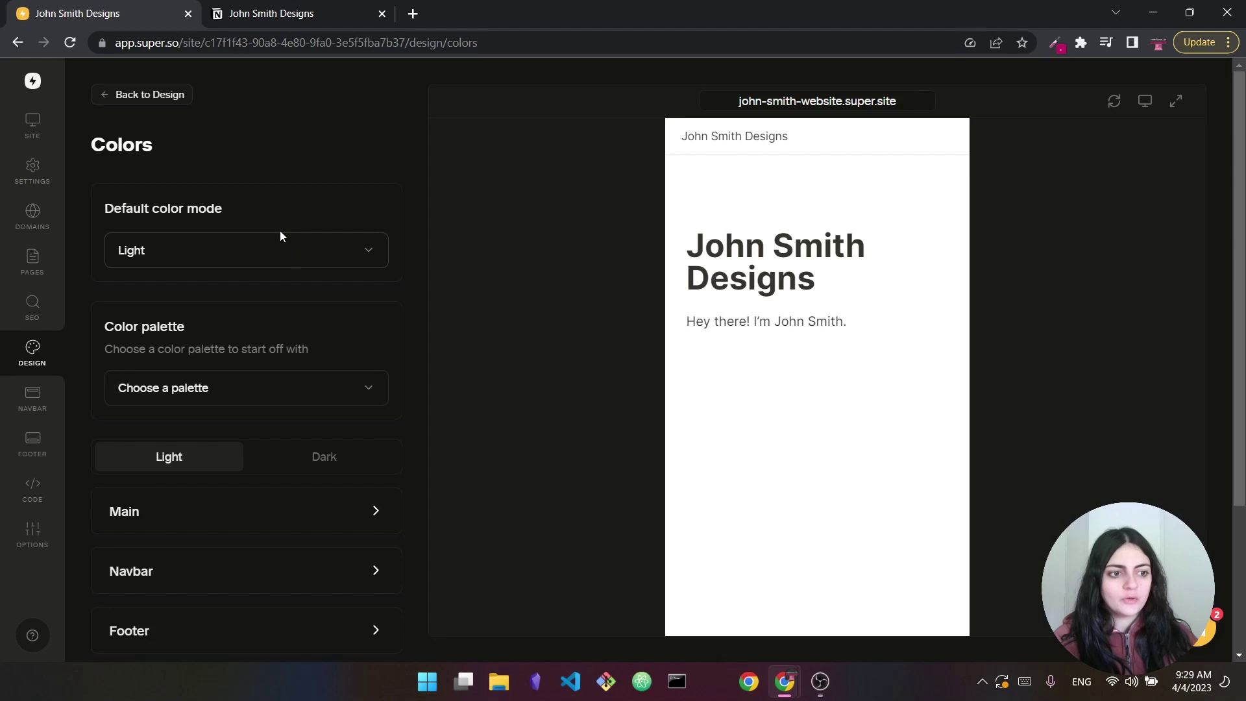
pyautogui.click(282, 245)
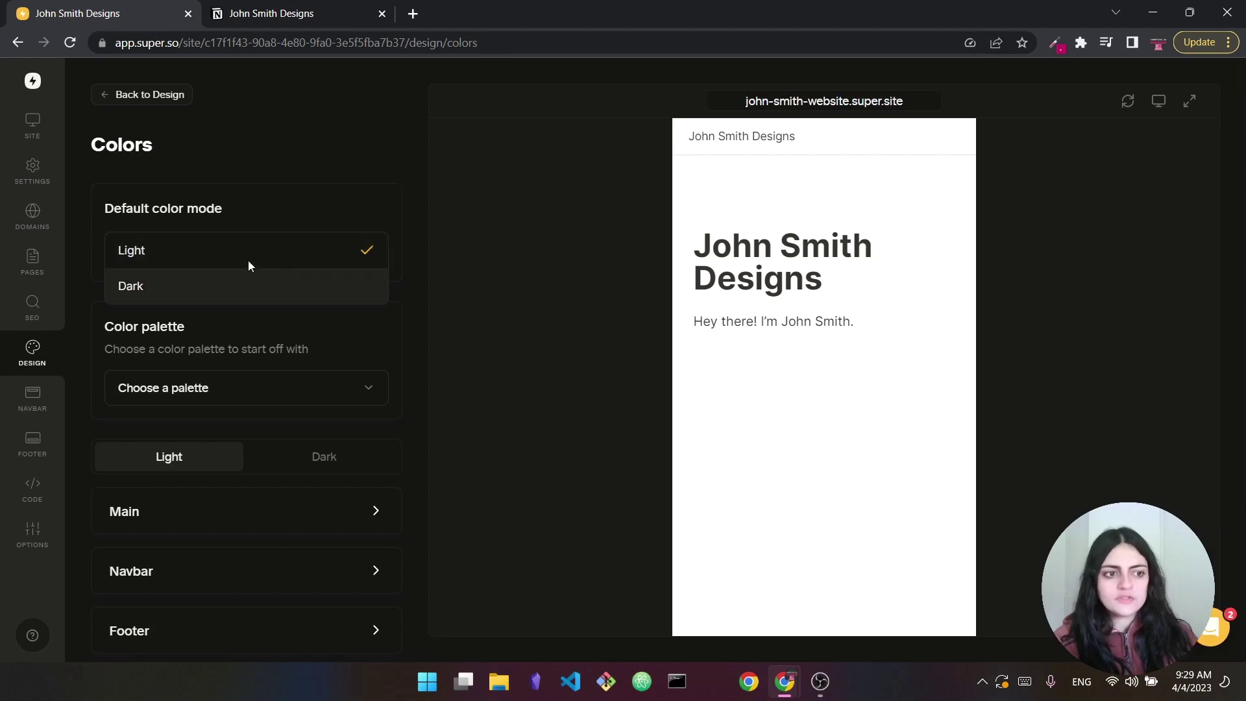
pyautogui.click(235, 281)
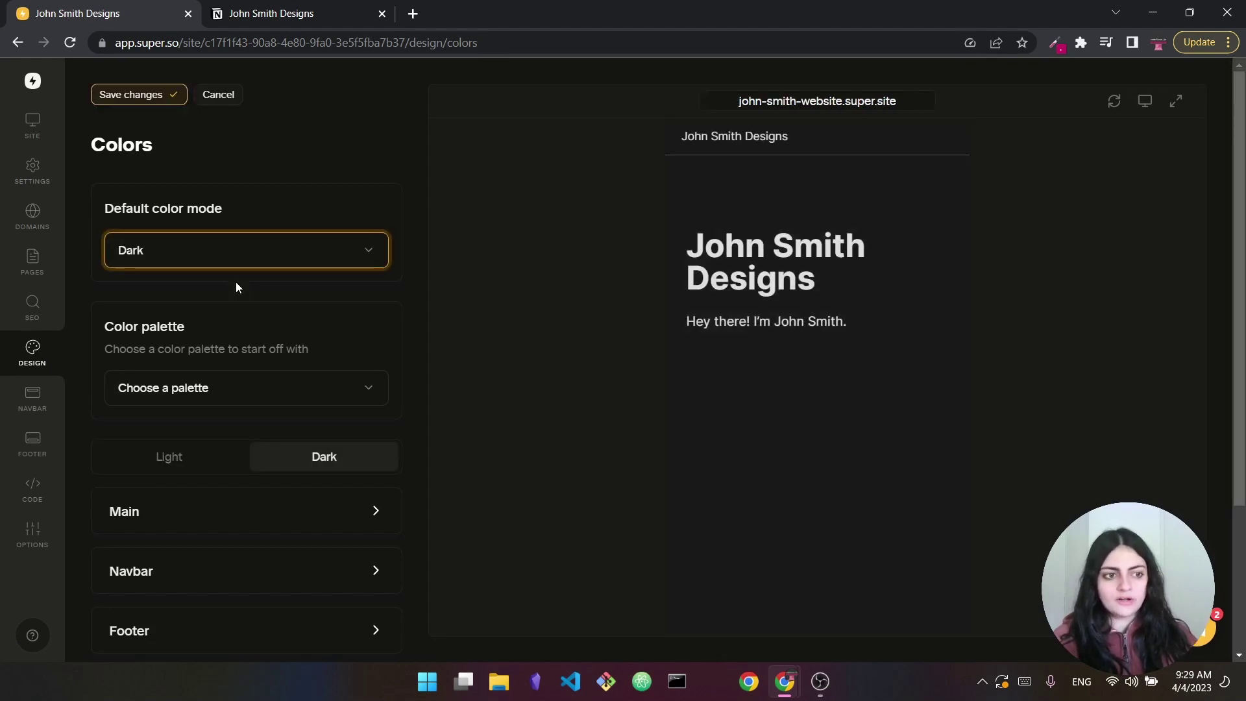
pyautogui.click(240, 252)
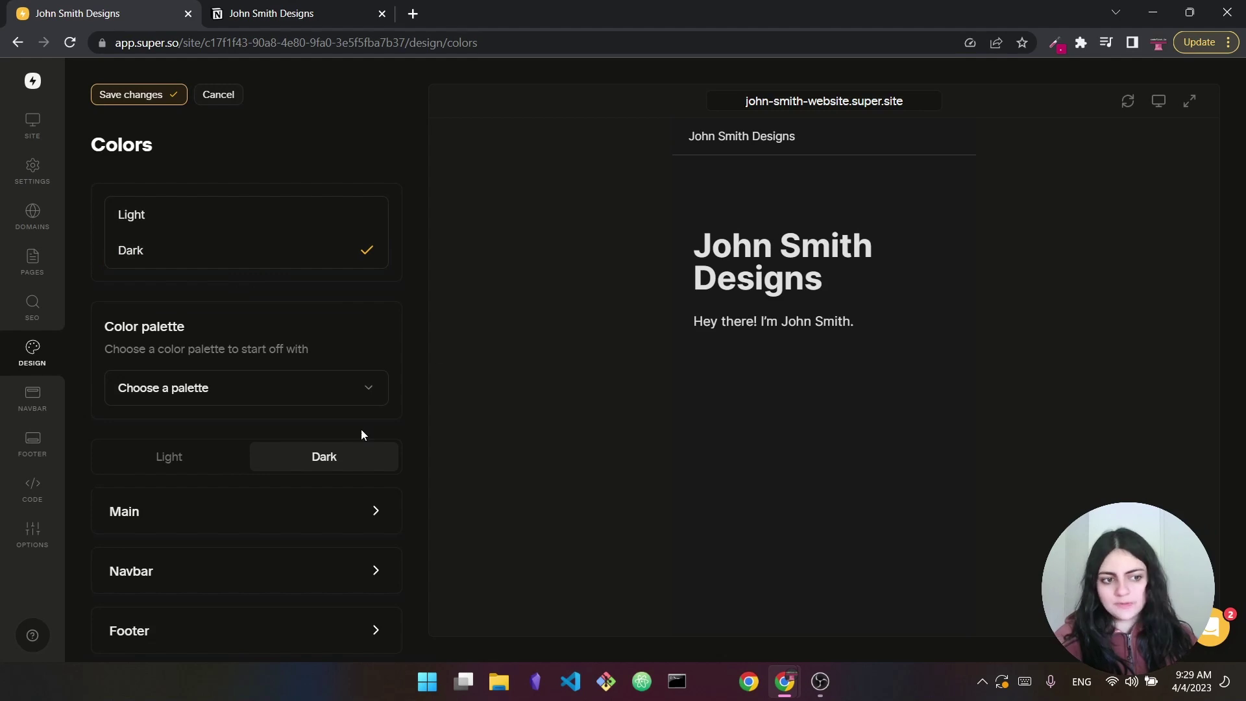
pyautogui.click(174, 391)
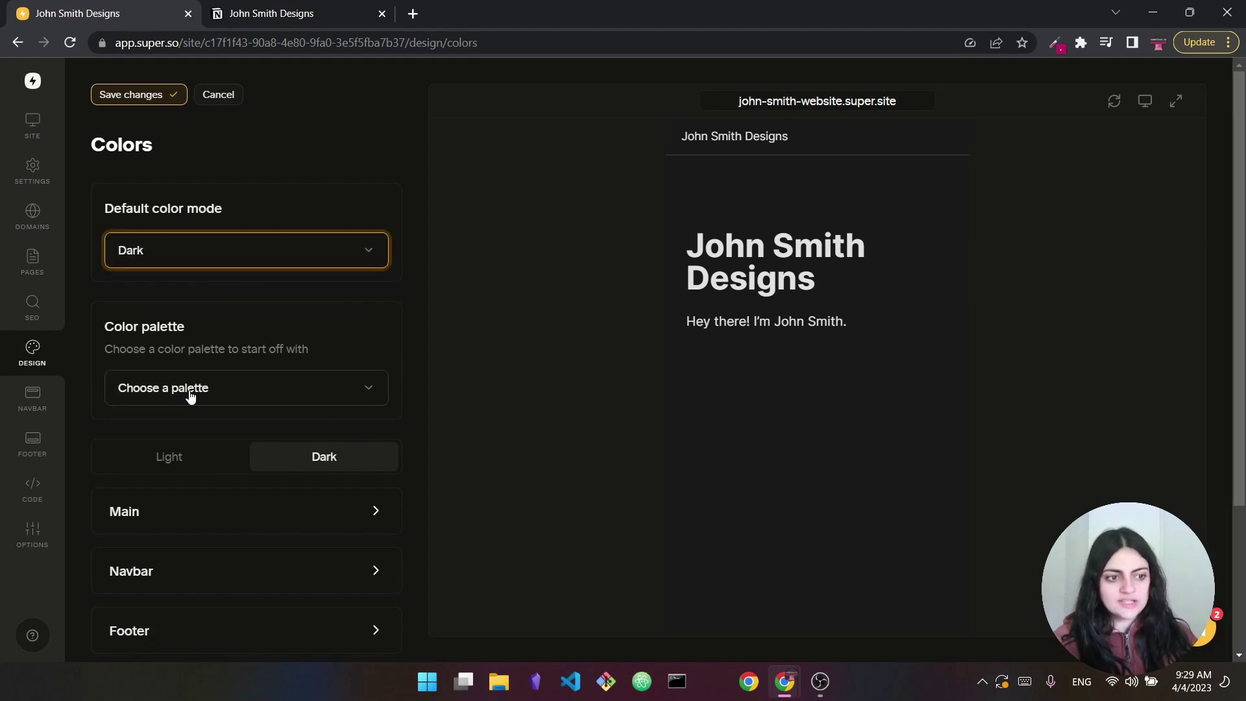
pyautogui.click(190, 394)
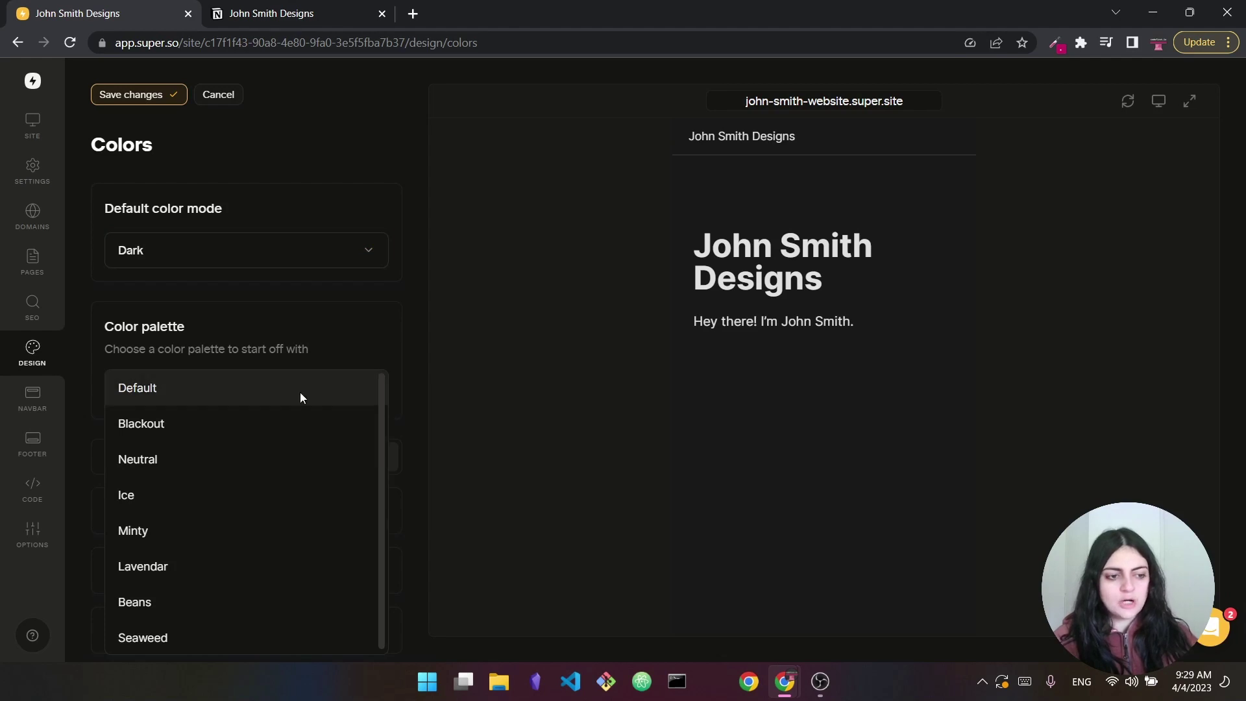
pyautogui.click(256, 457)
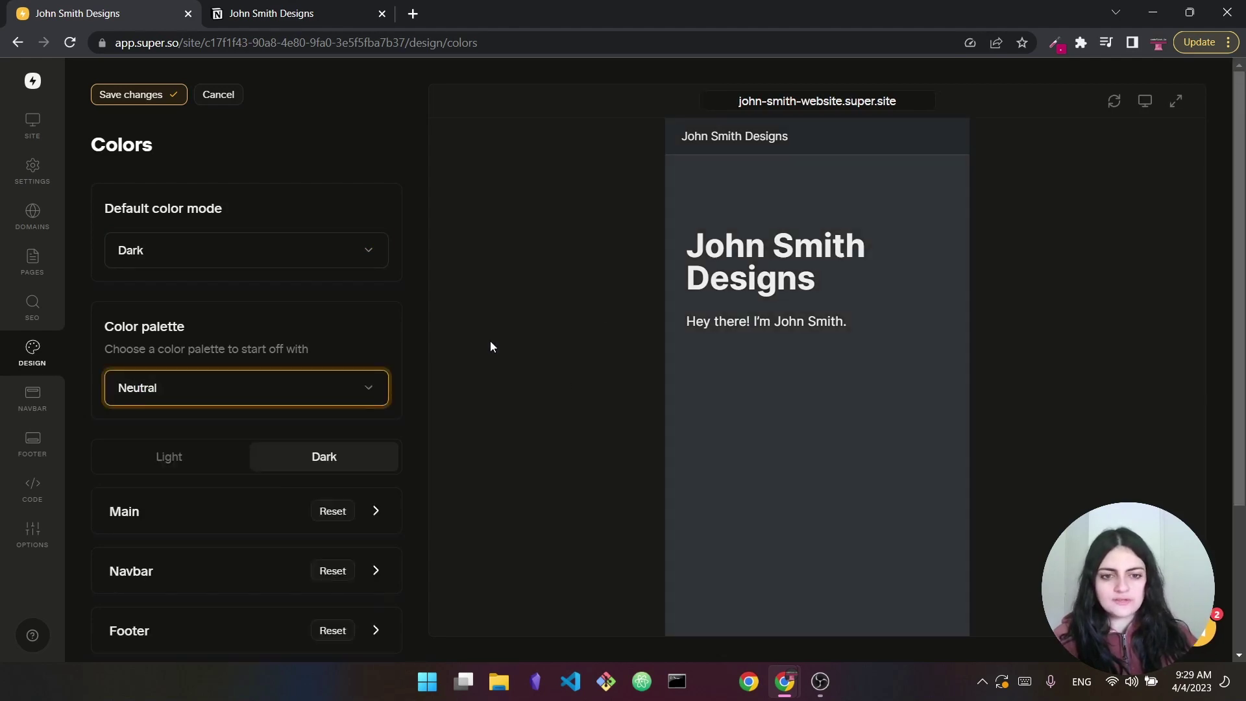
pyautogui.click(335, 382)
pyautogui.click(152, 498)
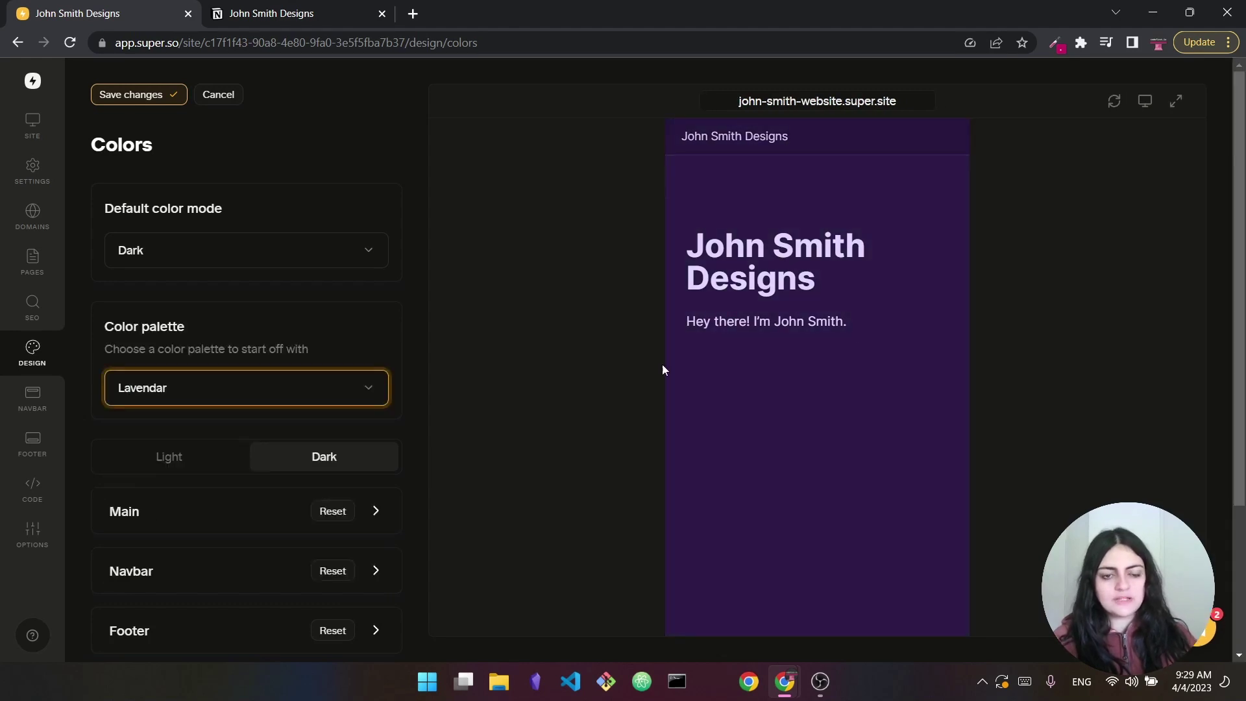
# Try the Seaweed palette, then settle on Dark default mode with the Beans palette
pyautogui.click(331, 250)
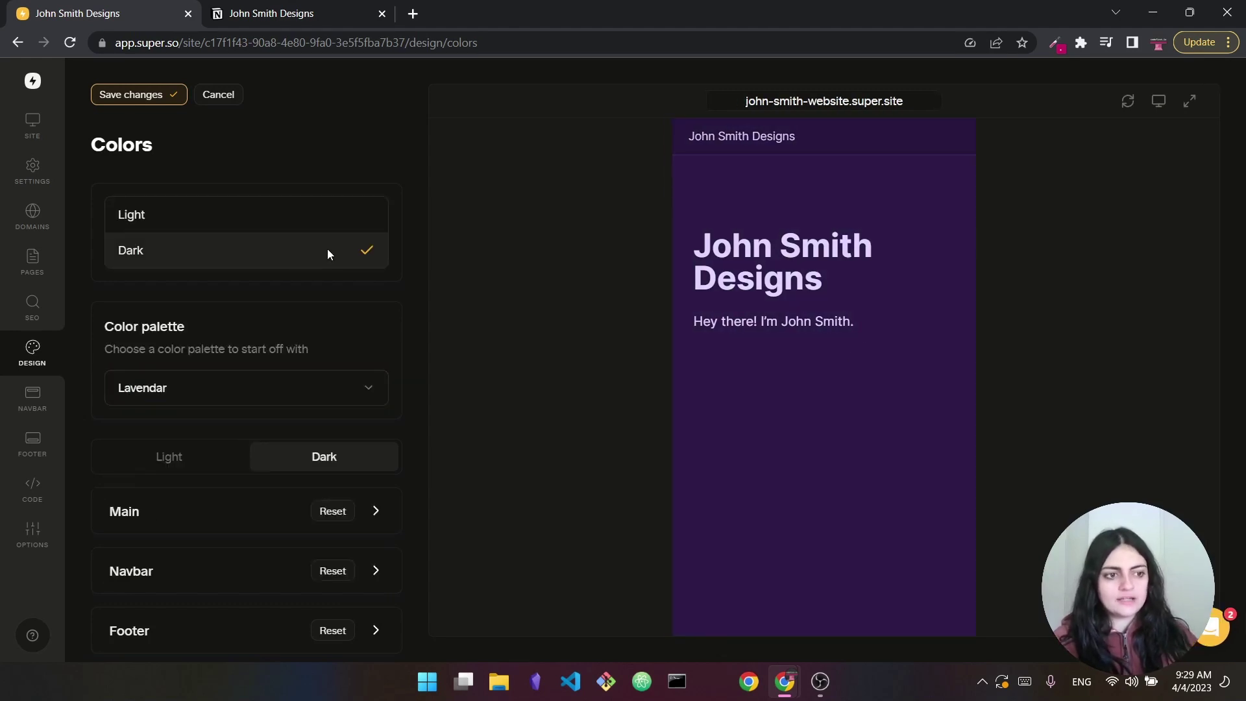
pyautogui.click(206, 209)
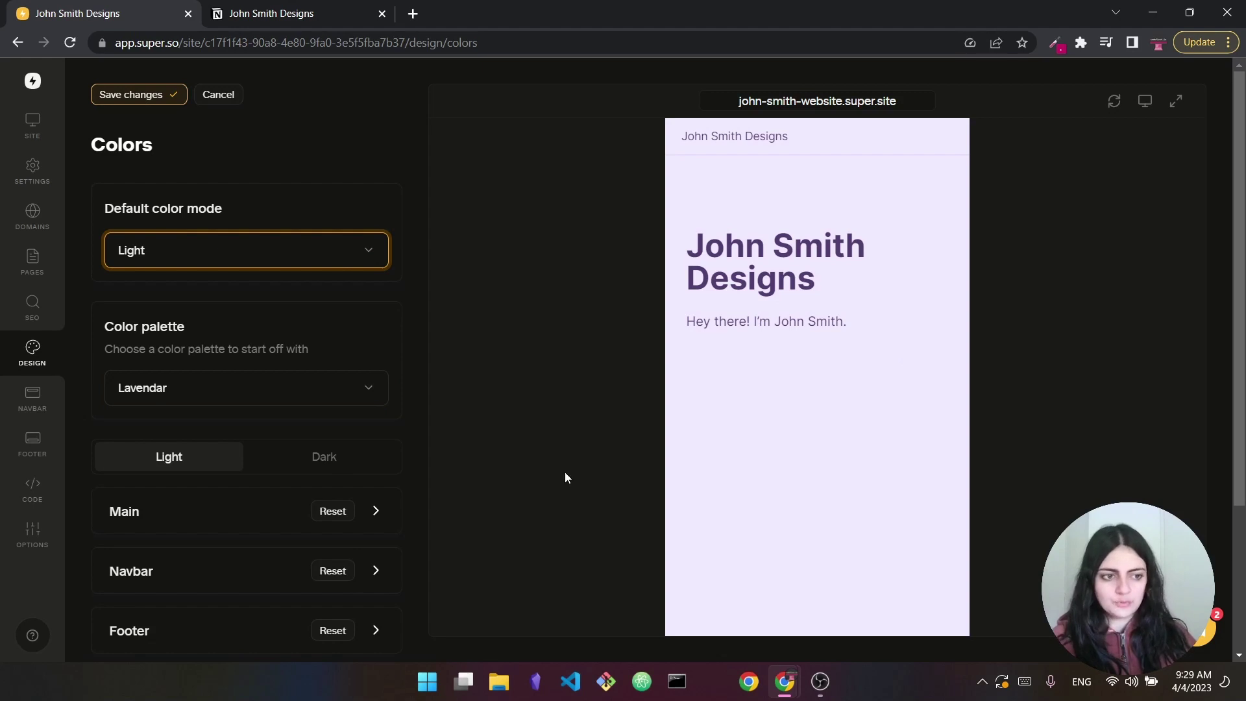
pyautogui.click(325, 383)
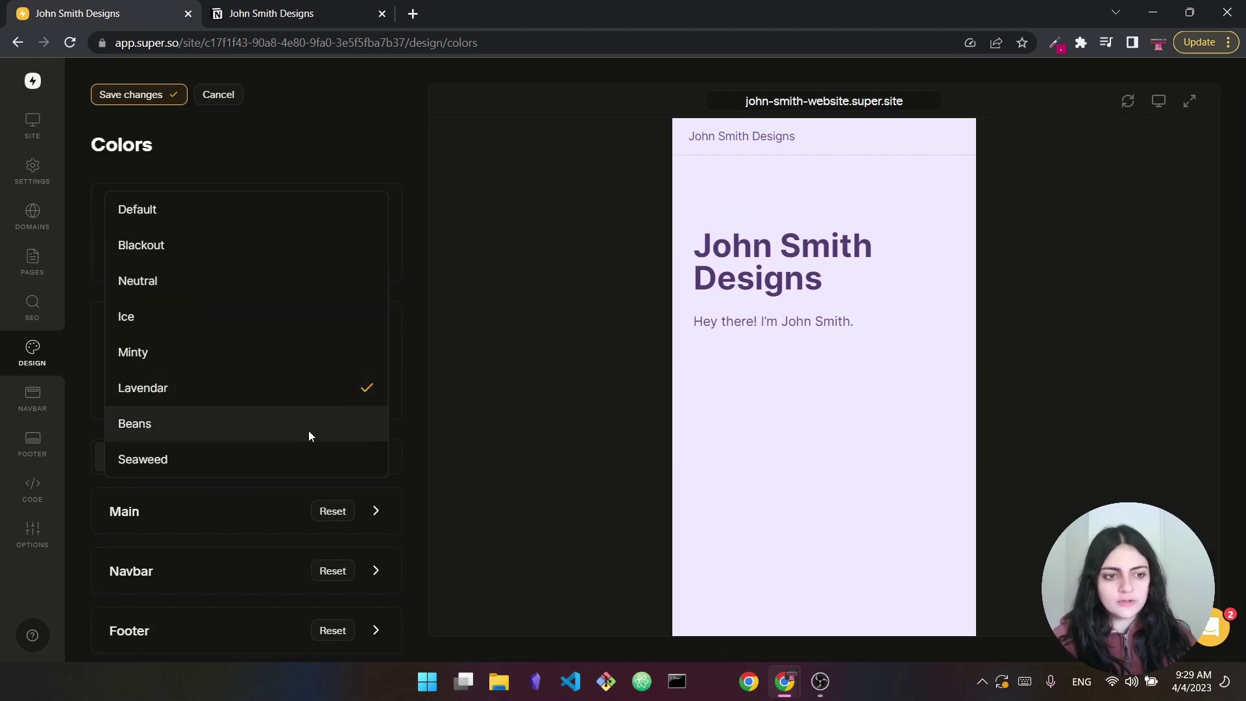
pyautogui.click(194, 464)
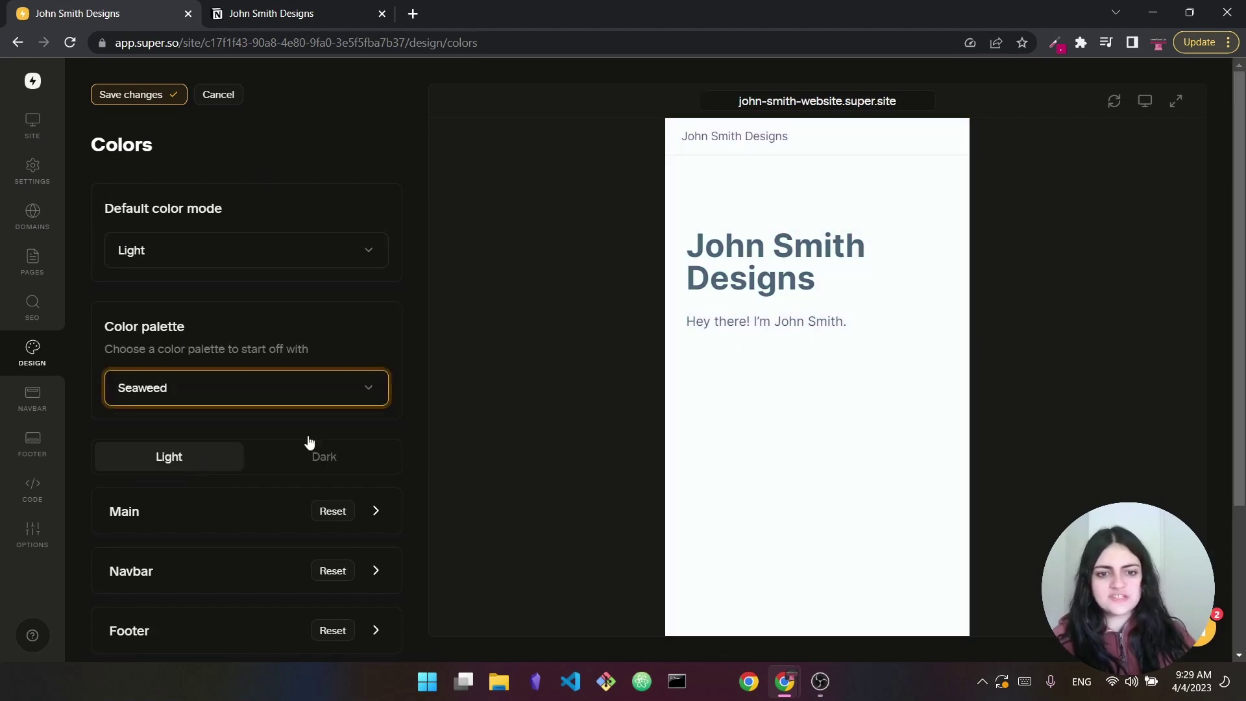
pyautogui.click(323, 251)
pyautogui.click(262, 294)
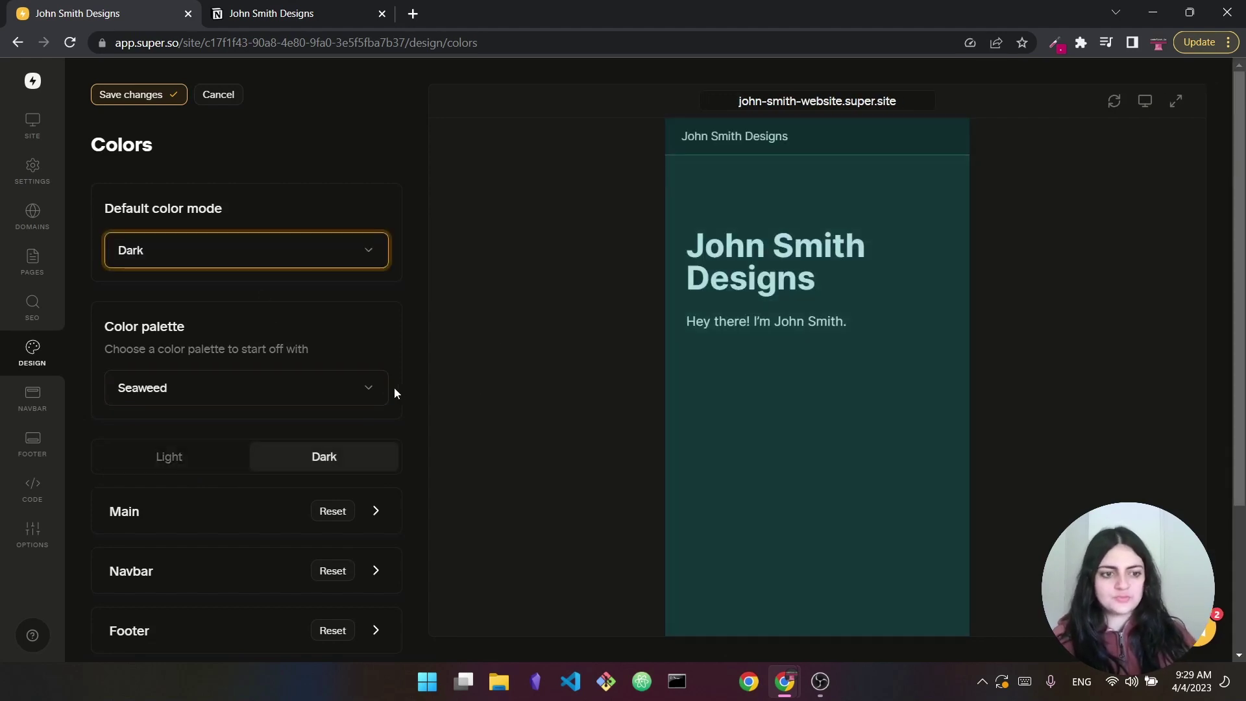
pyautogui.click(365, 391)
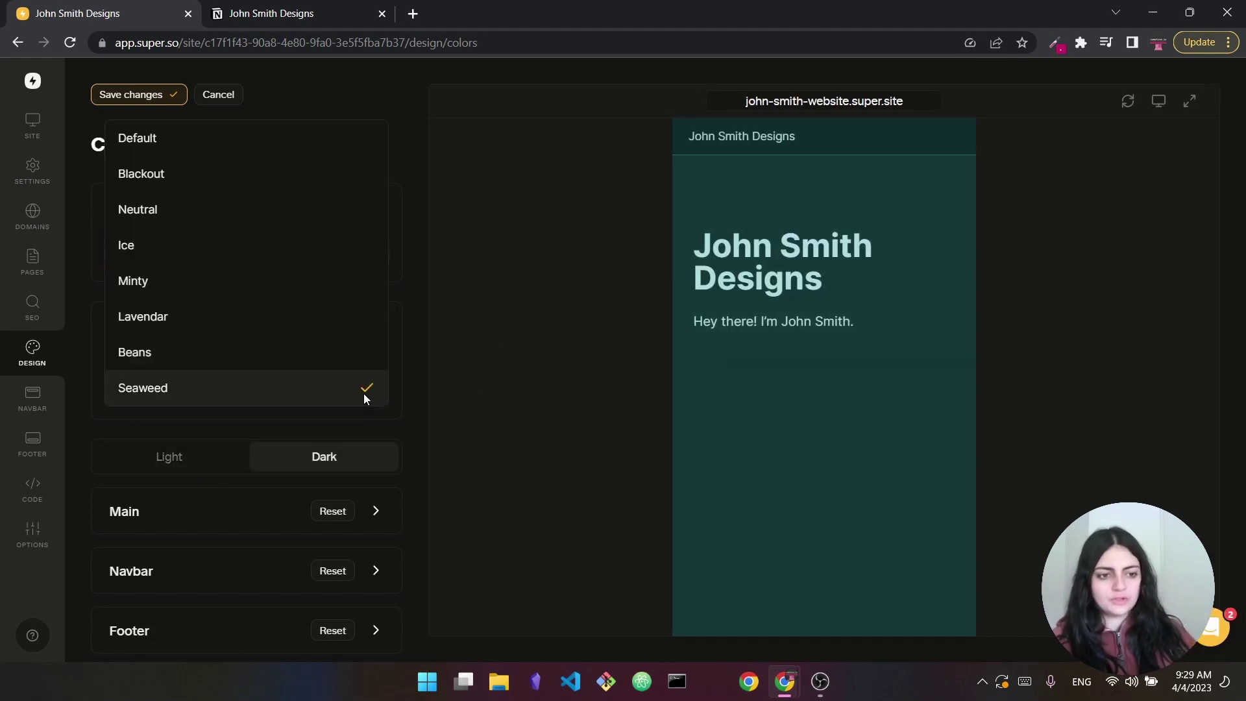
pyautogui.click(158, 362)
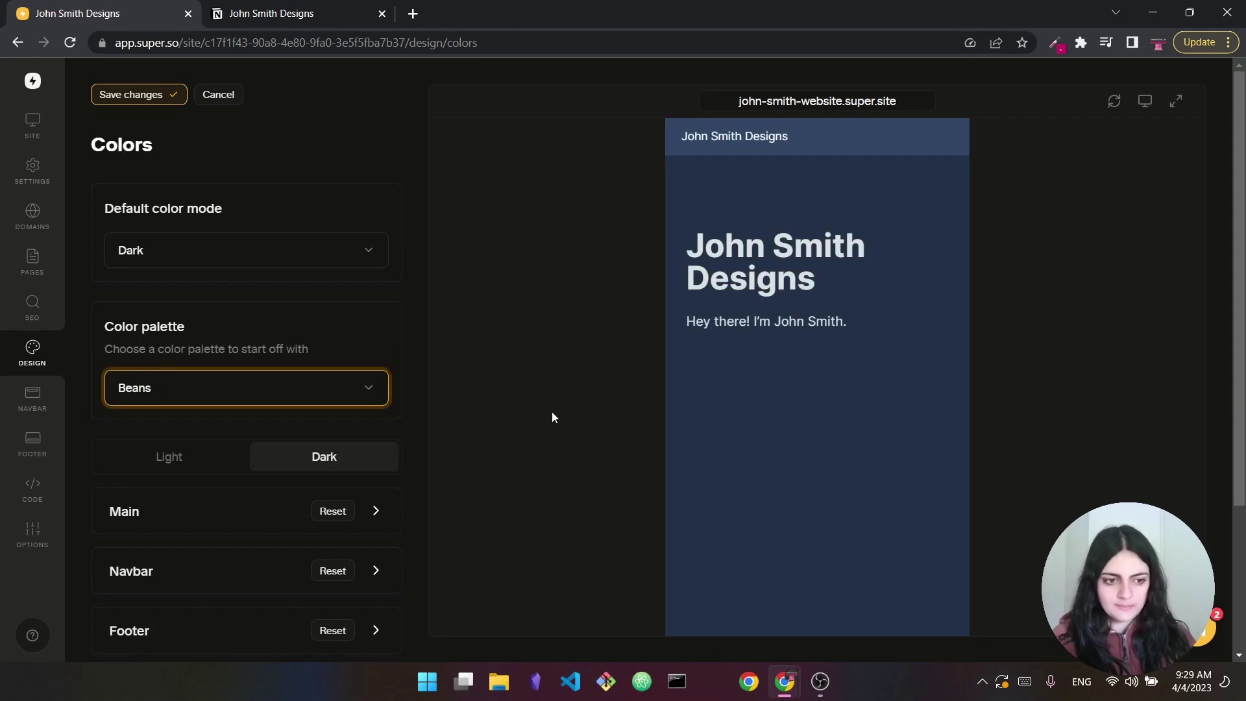
pyautogui.scroll(-3, 256, 473)
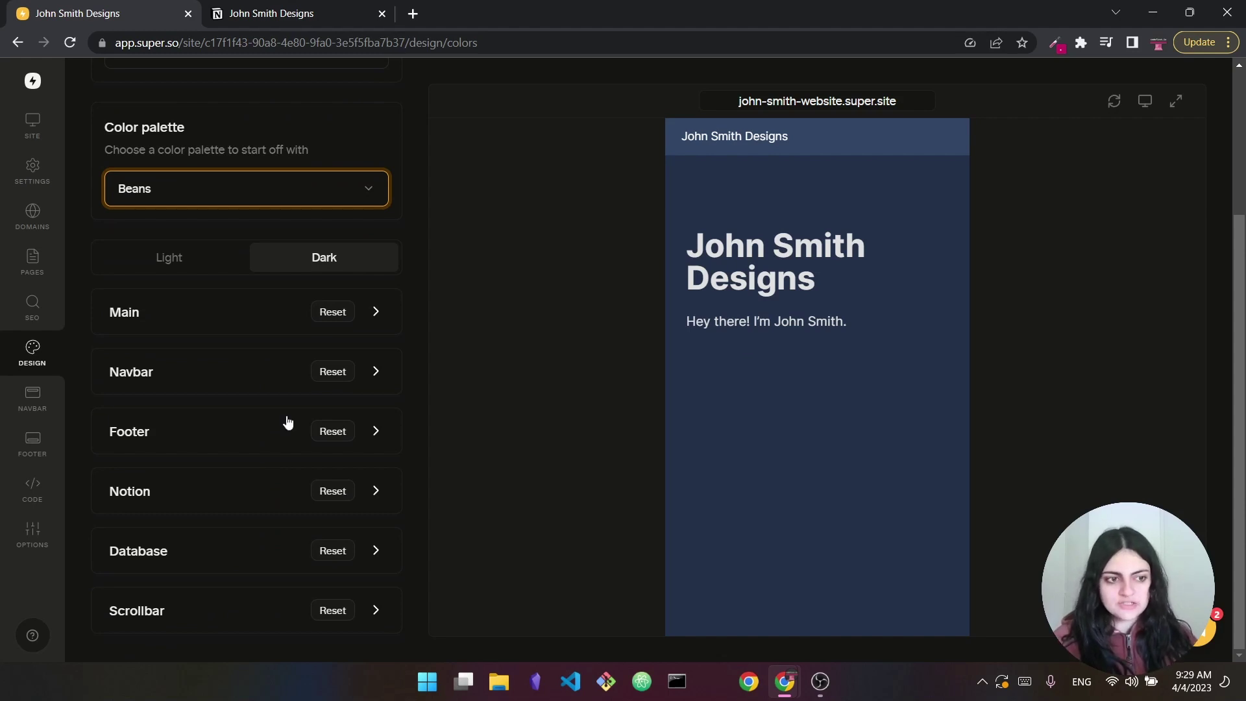
# Tint the Main page background toward magenta, reset Main colours to defaults, and preview at desktop width
pyautogui.click(378, 313)
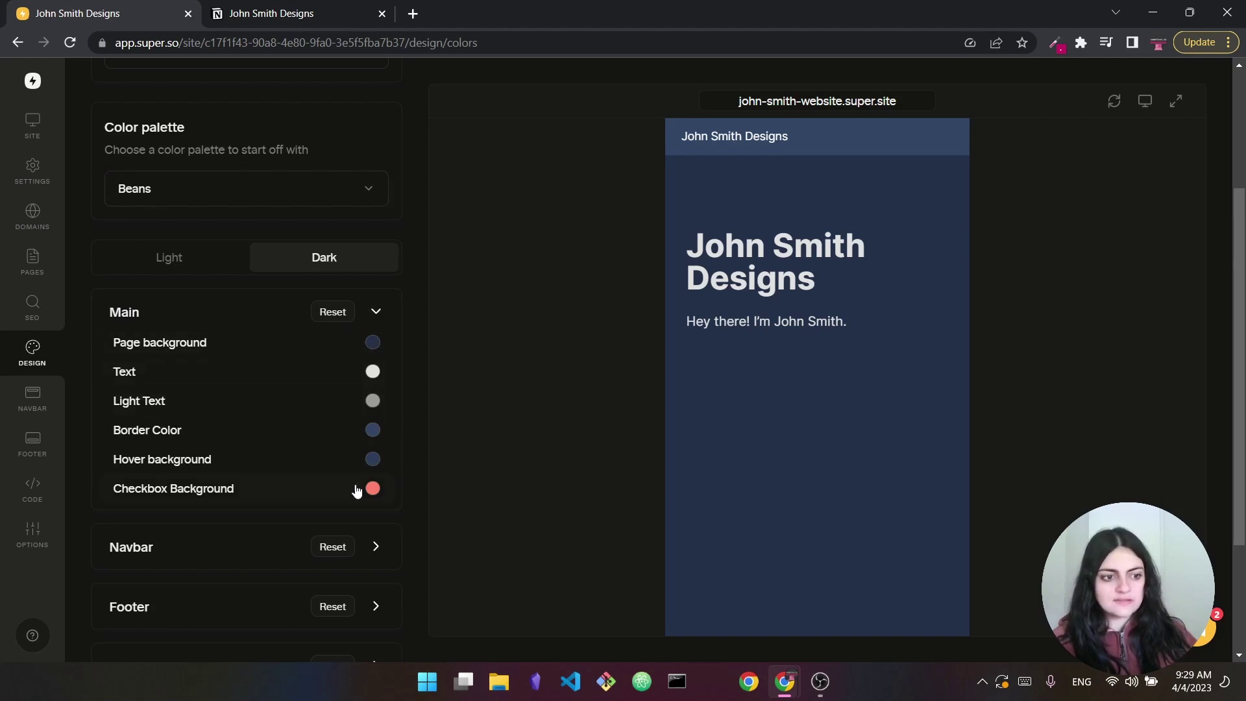
pyautogui.click(374, 342)
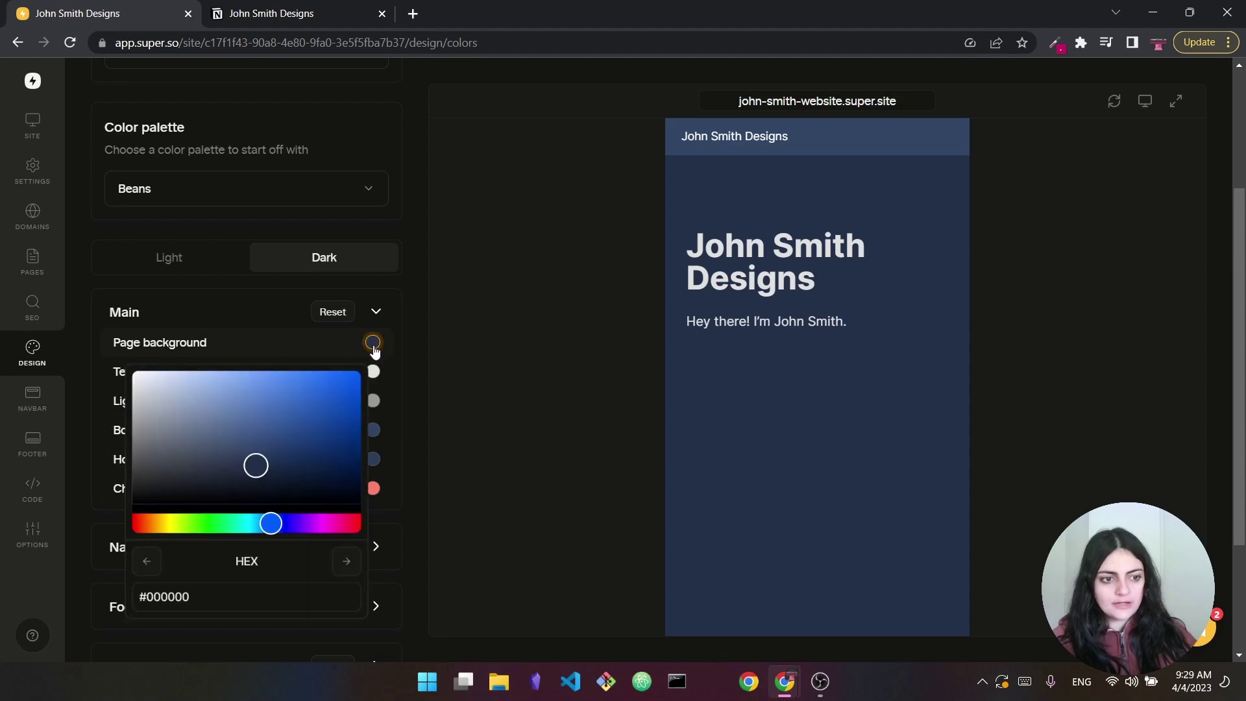
pyautogui.click(342, 525)
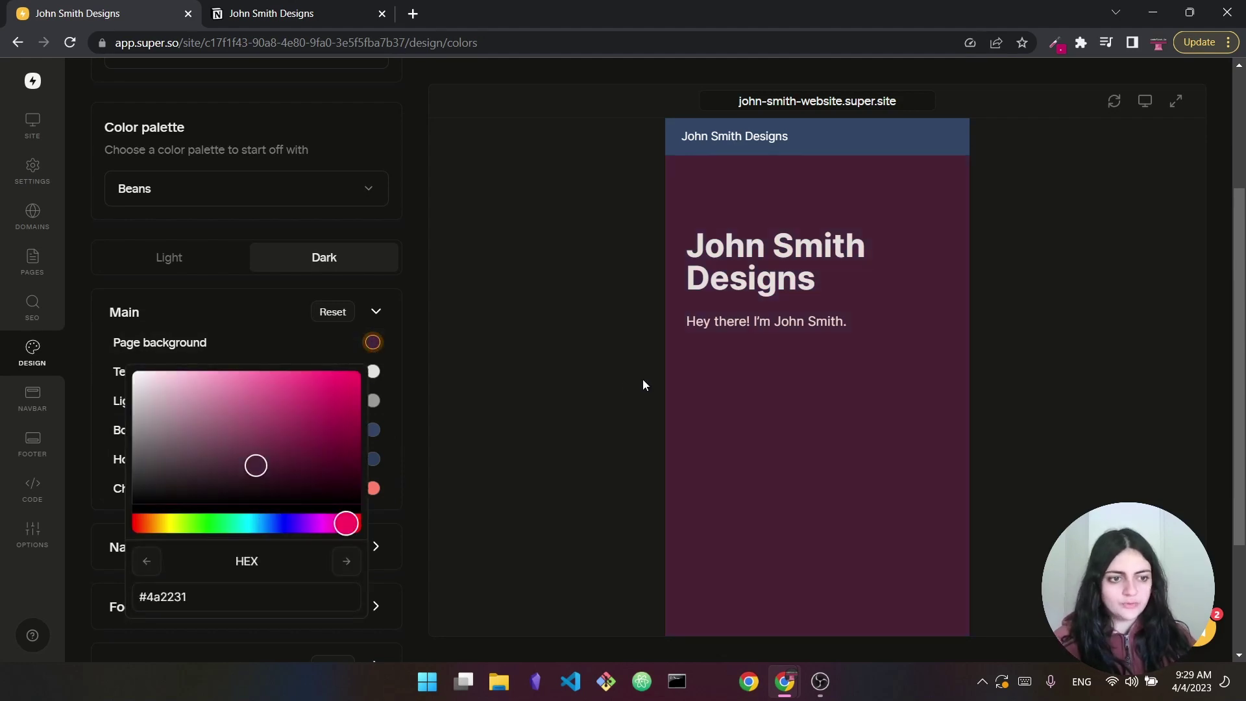
pyautogui.click(342, 324)
pyautogui.click(342, 319)
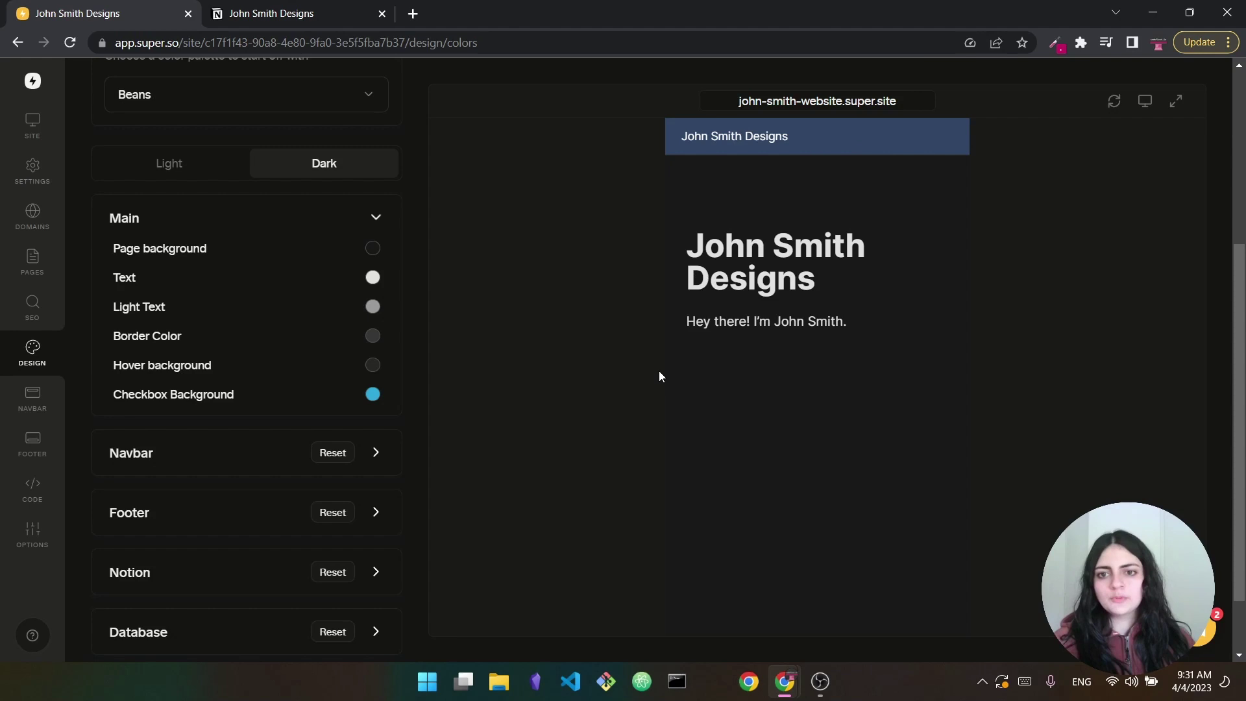
pyautogui.click(1146, 104)
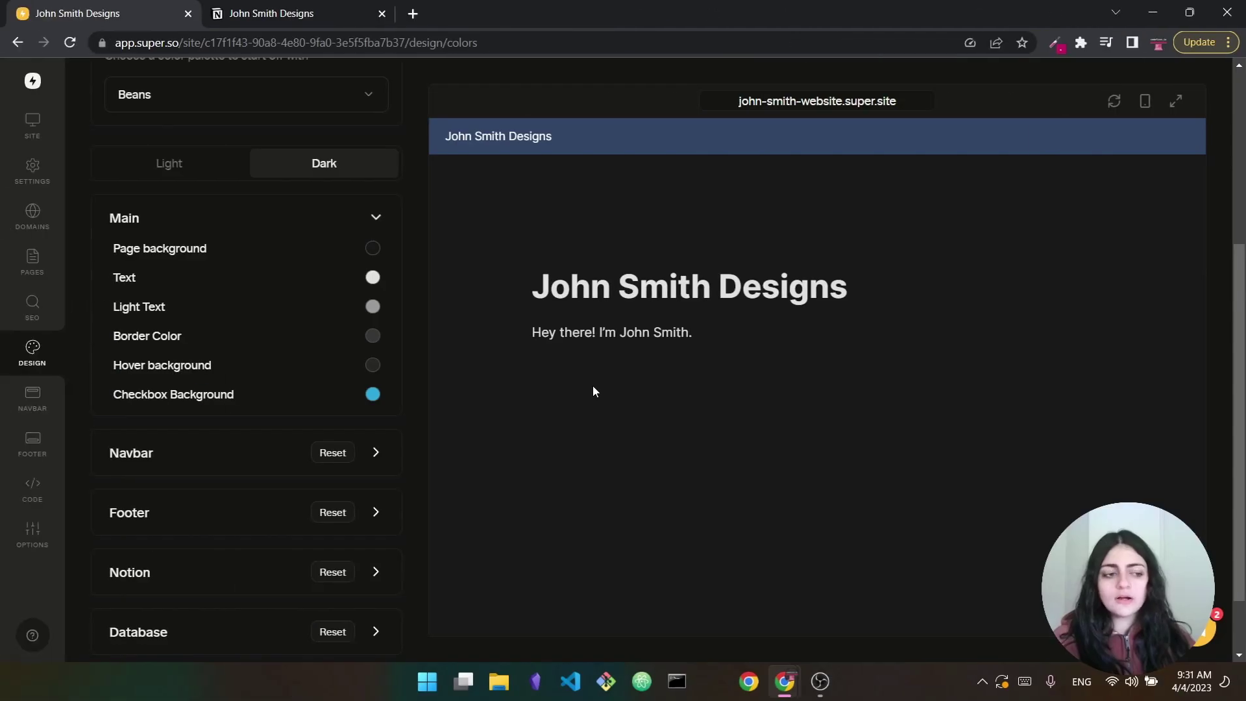
# Save the colour changes and enable the Theme toggle in the site Options
pyautogui.click(34, 535)
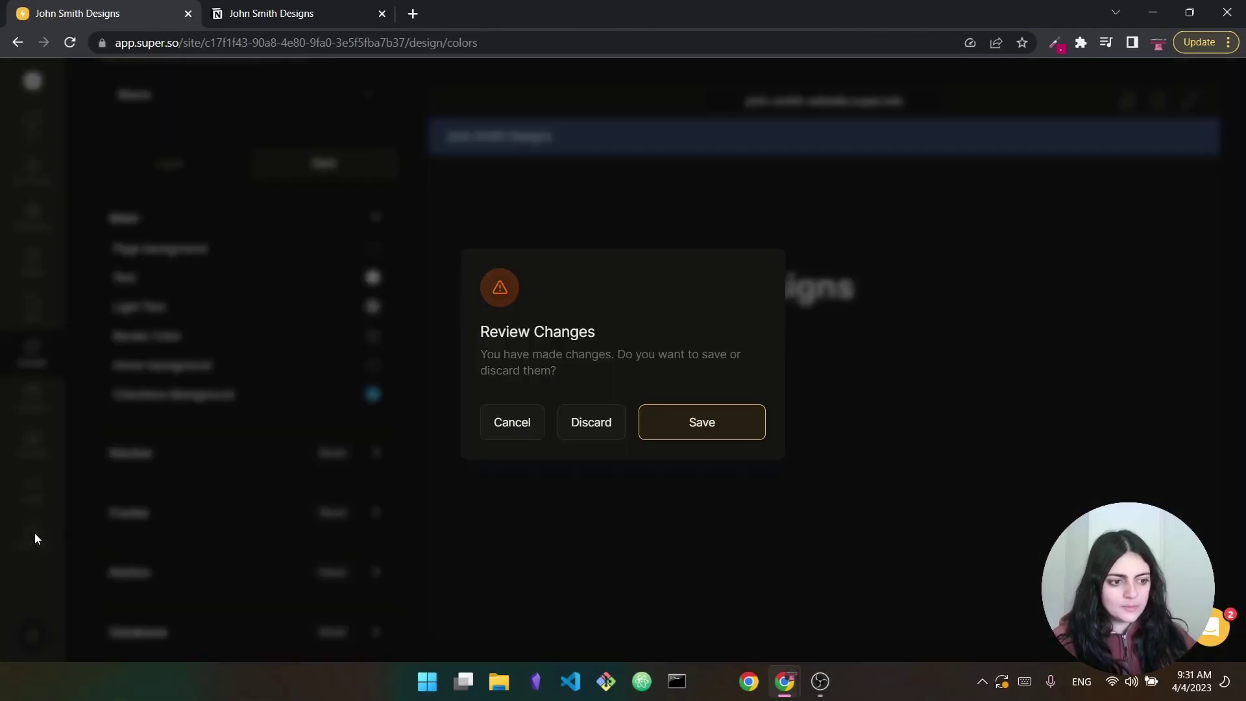
pyautogui.click(694, 409)
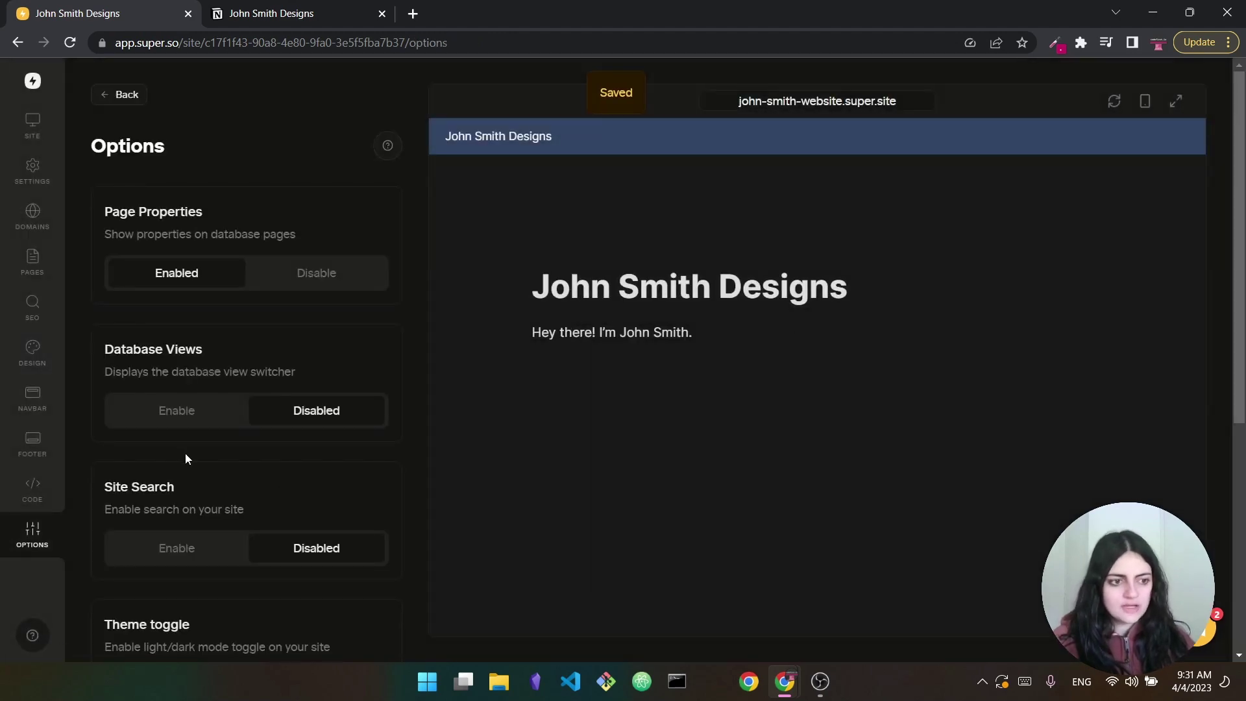
pyautogui.scroll(-4, 187, 531)
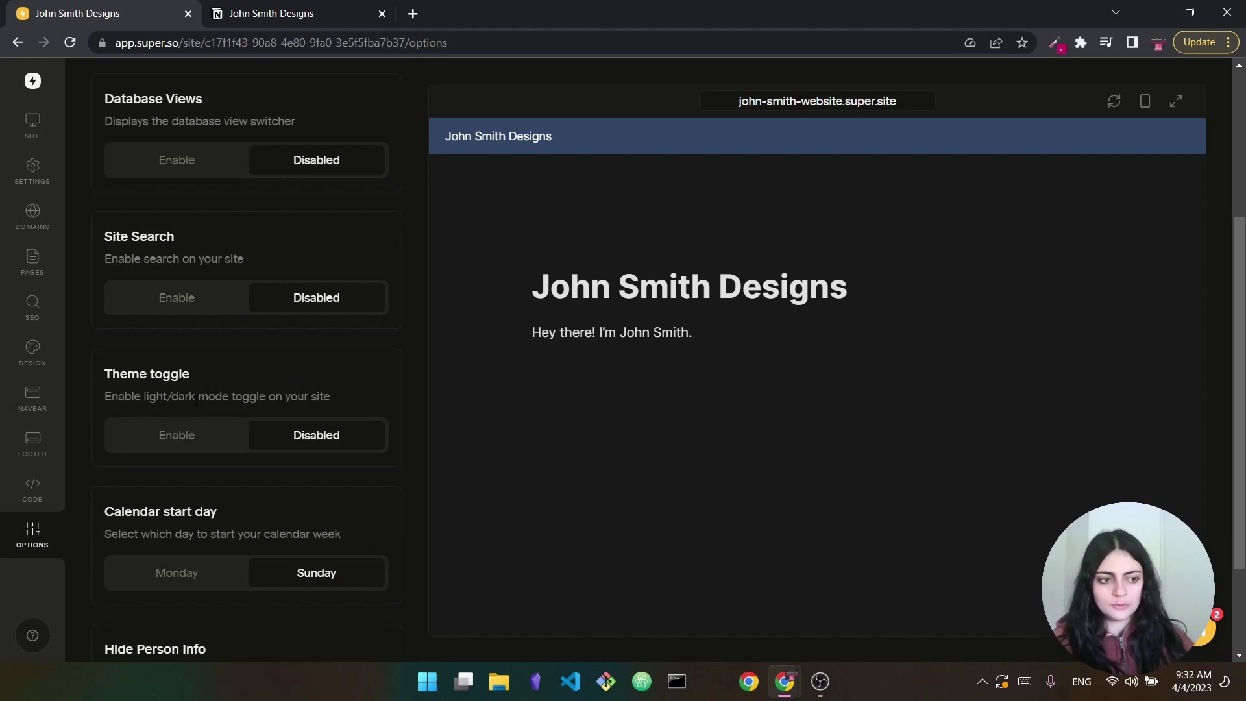
pyautogui.click(184, 439)
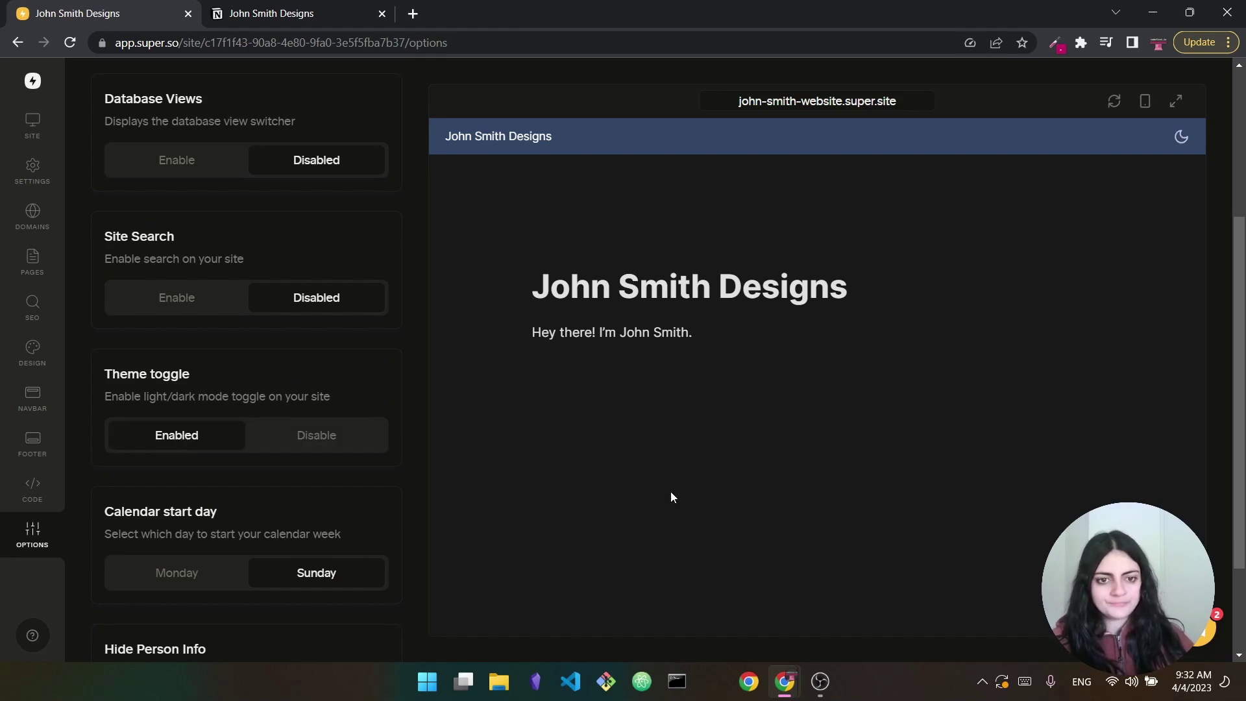
# Test the preview navbar's light/dark switch, ending in light mode
pyautogui.click(1182, 136)
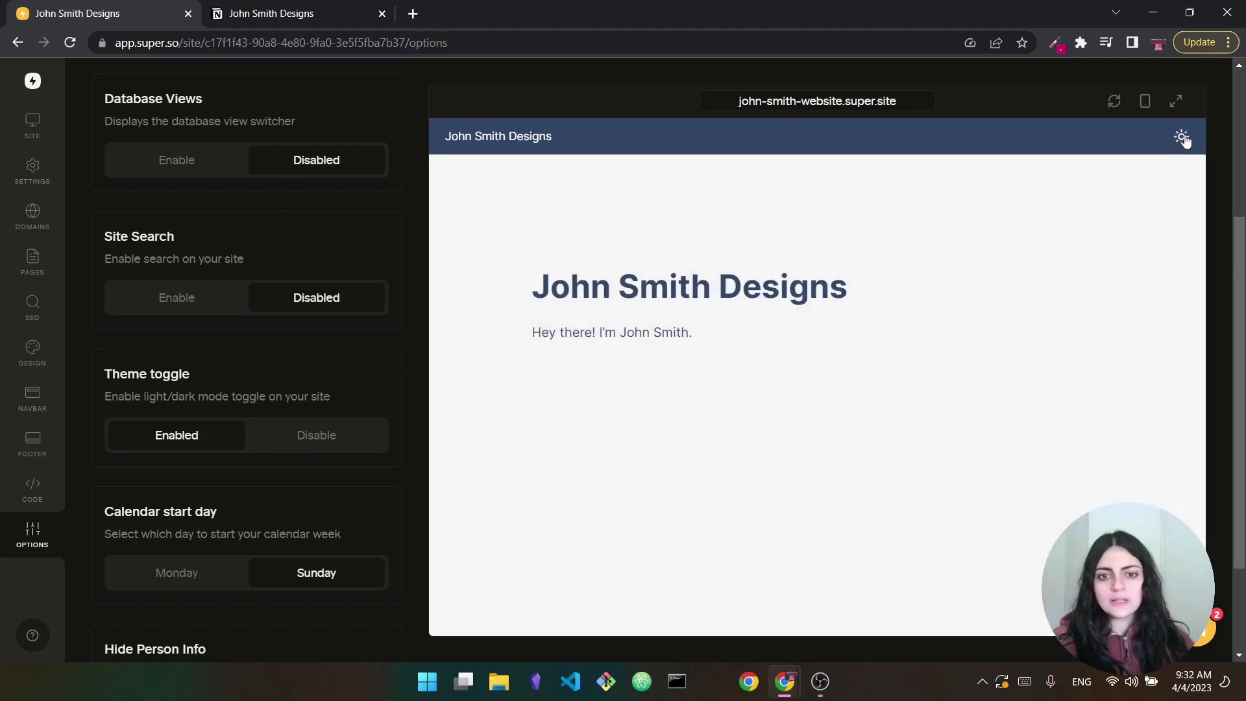
pyautogui.click(1182, 138)
pyautogui.click(1182, 138)
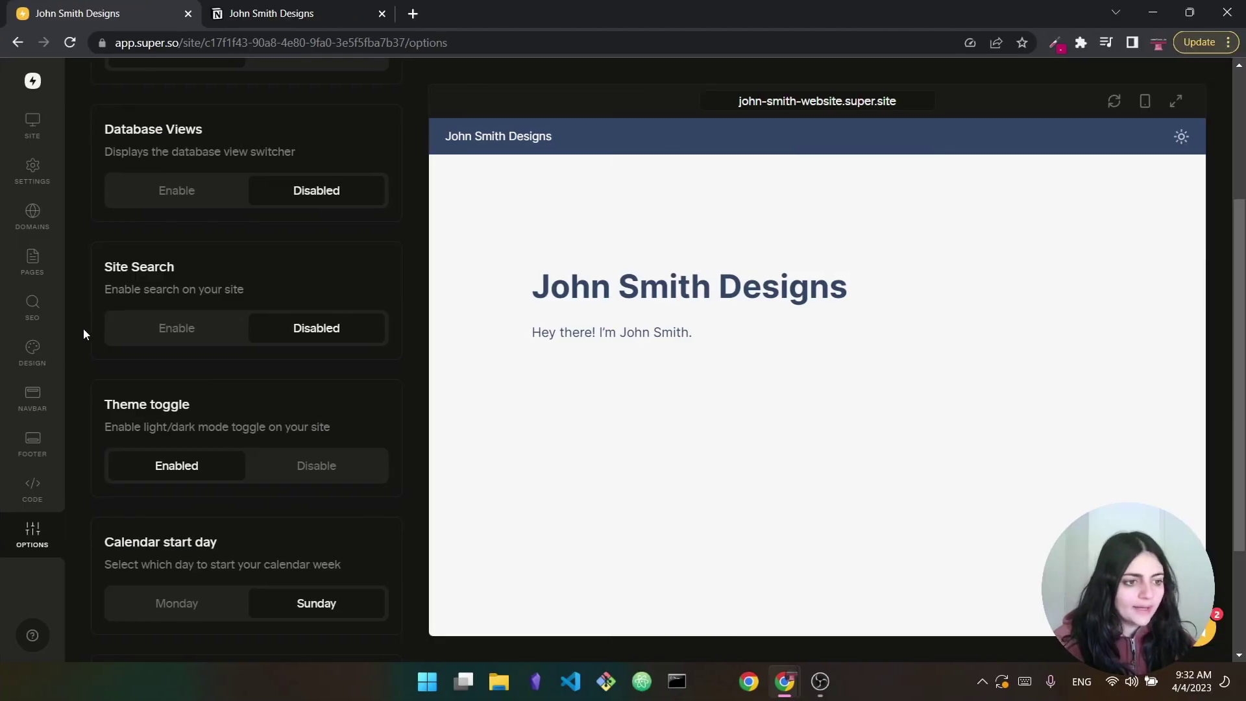
# Set the Typography primary font to Epilogue after trying Bungee and IBM Plex Mono
pyautogui.click(40, 351)
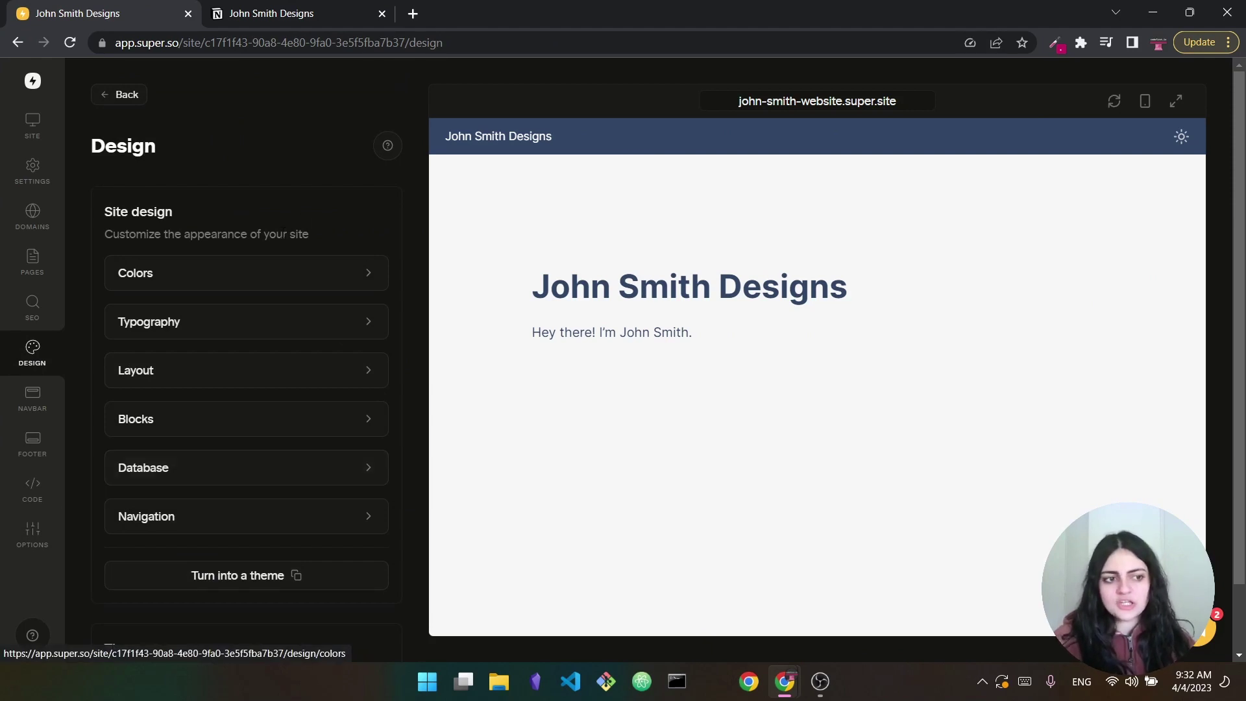
pyautogui.click(324, 334)
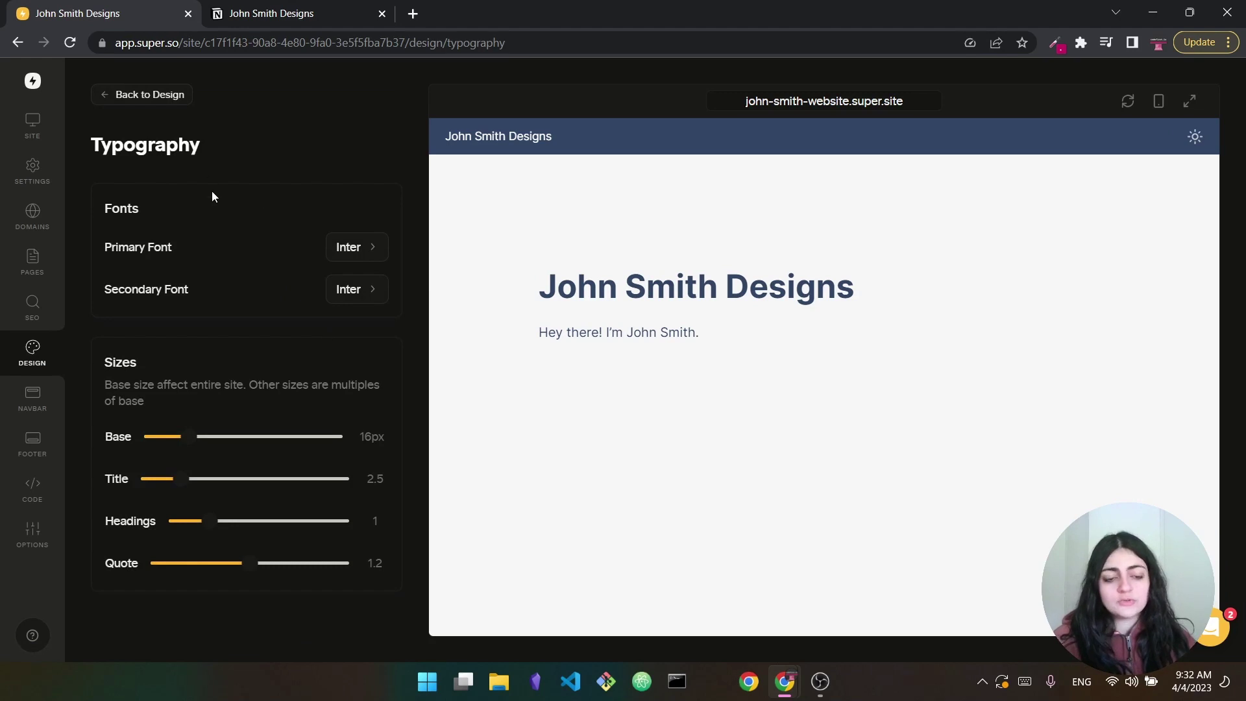
pyautogui.click(369, 260)
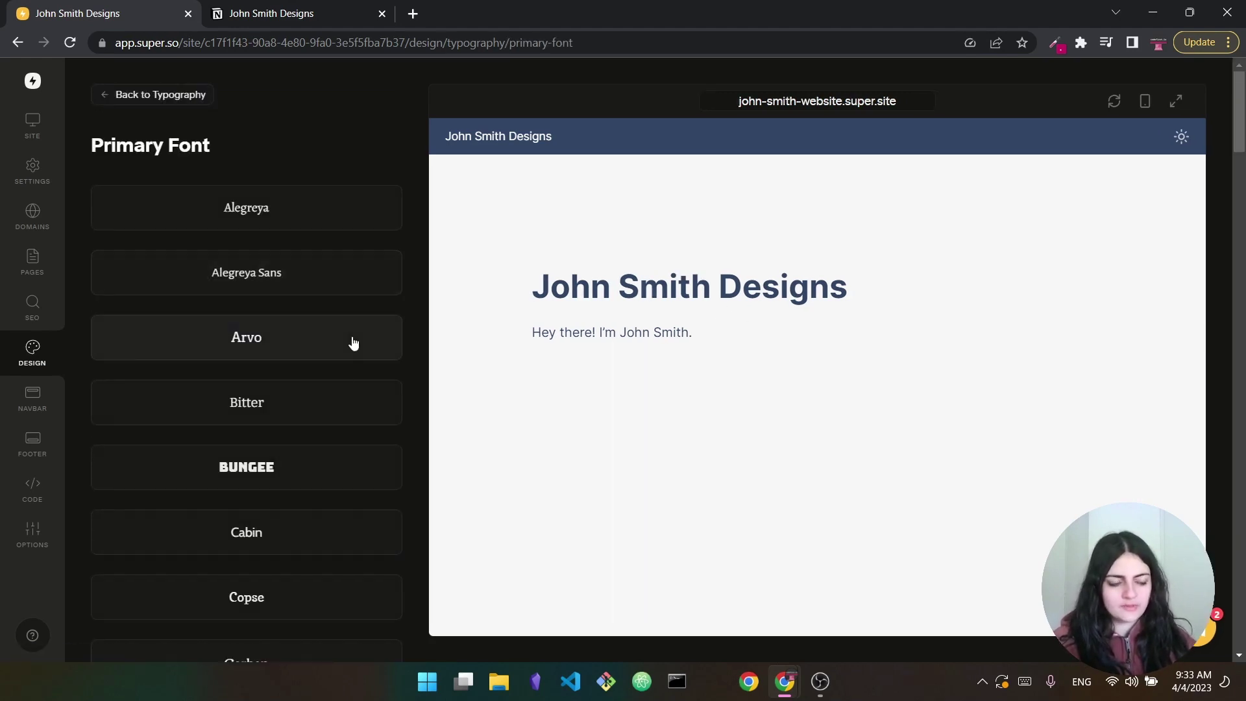
pyautogui.click(259, 475)
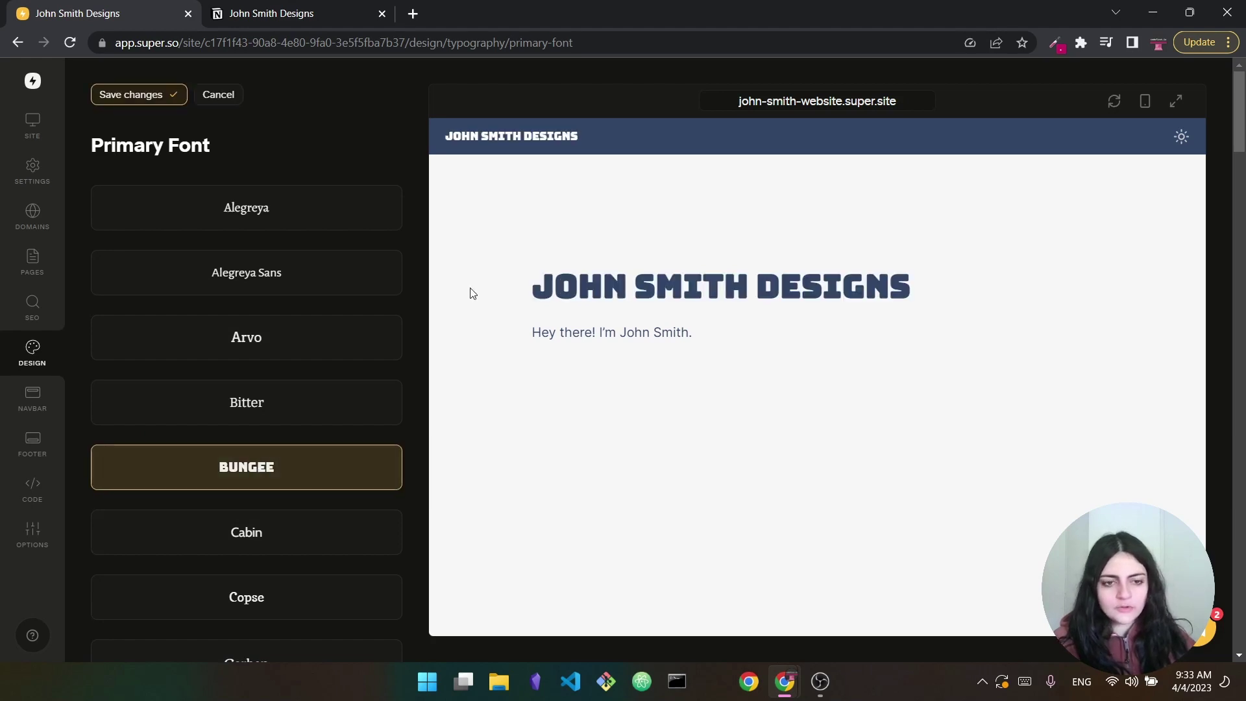
pyautogui.scroll(-2, 259, 327)
pyautogui.scroll(-7, 264, 415)
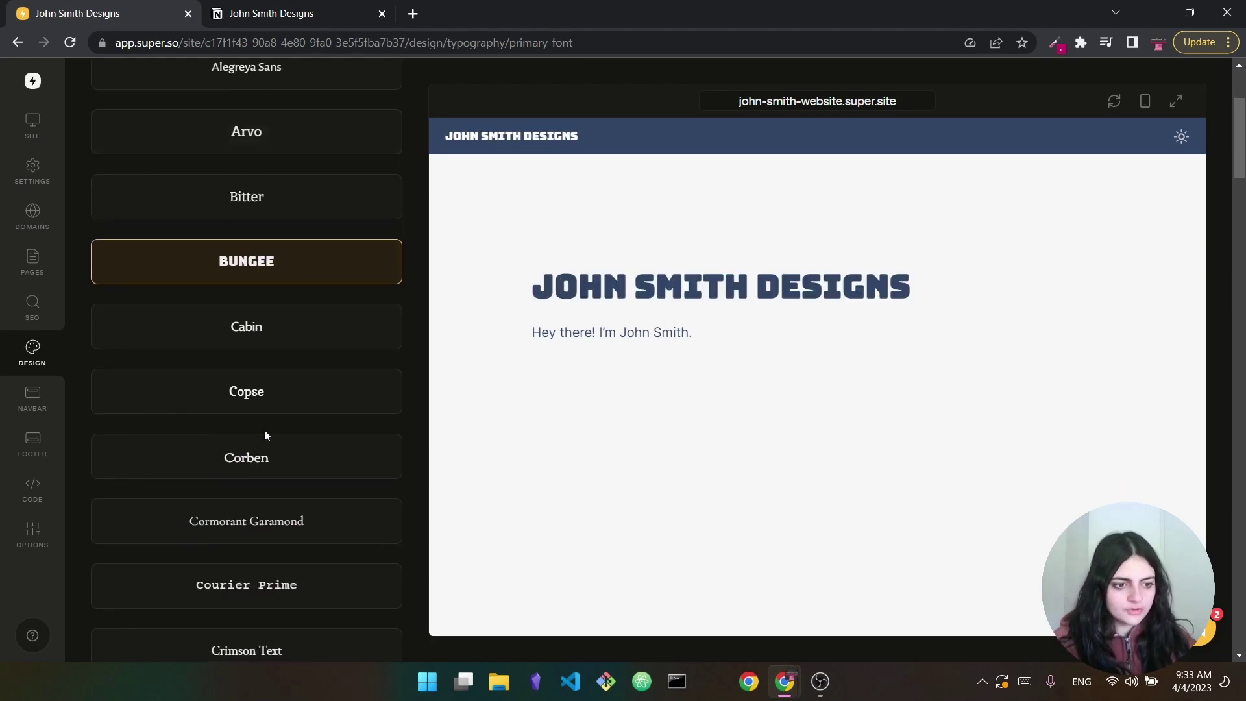
pyautogui.click(259, 503)
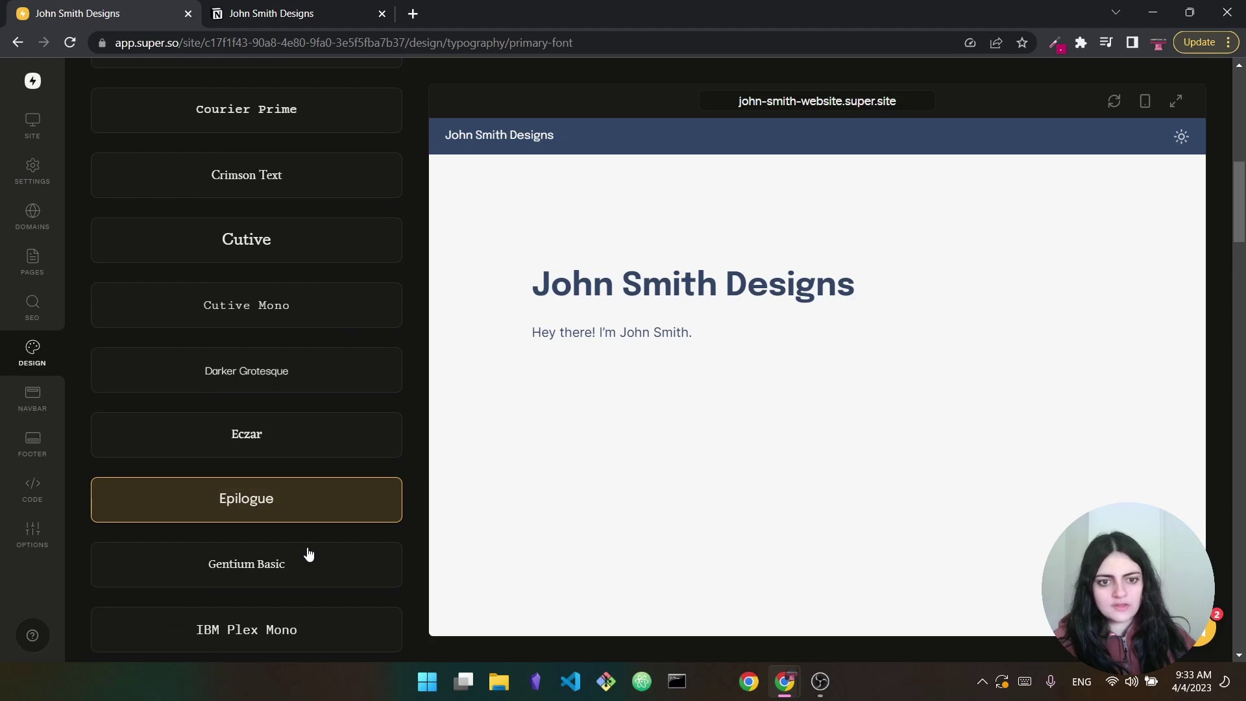
pyautogui.scroll(-4, 286, 422)
pyautogui.click(268, 349)
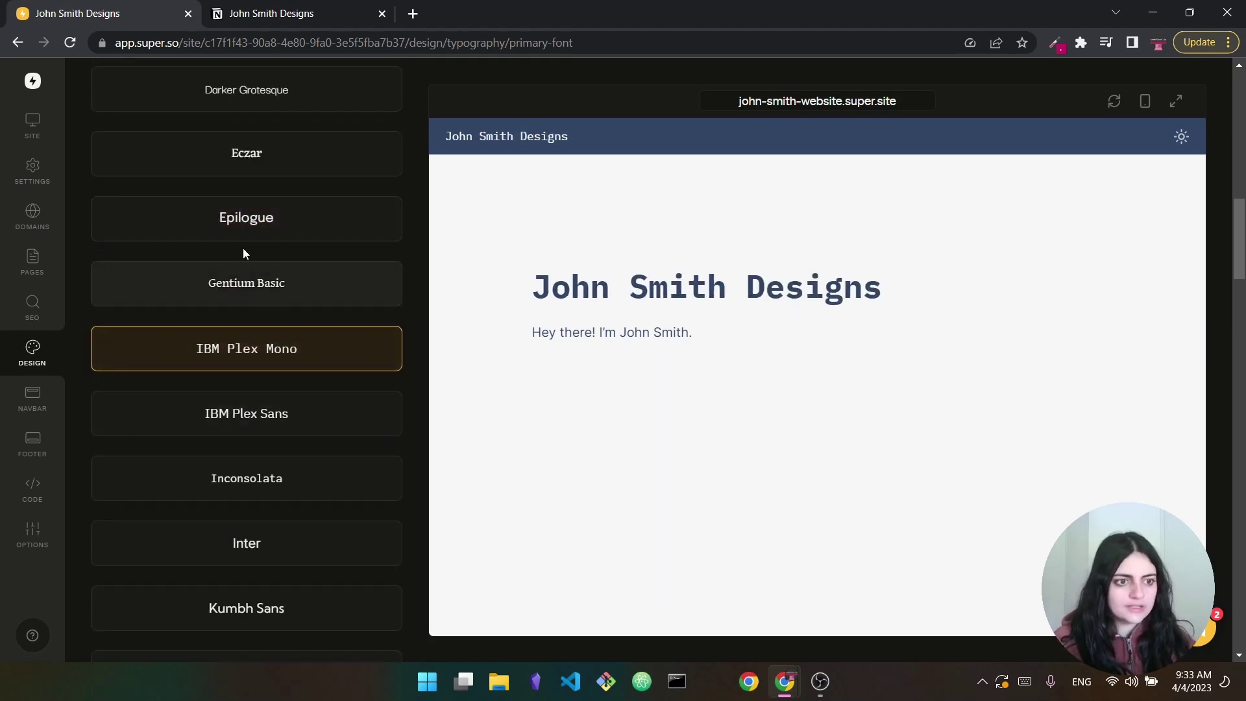
pyautogui.click(239, 208)
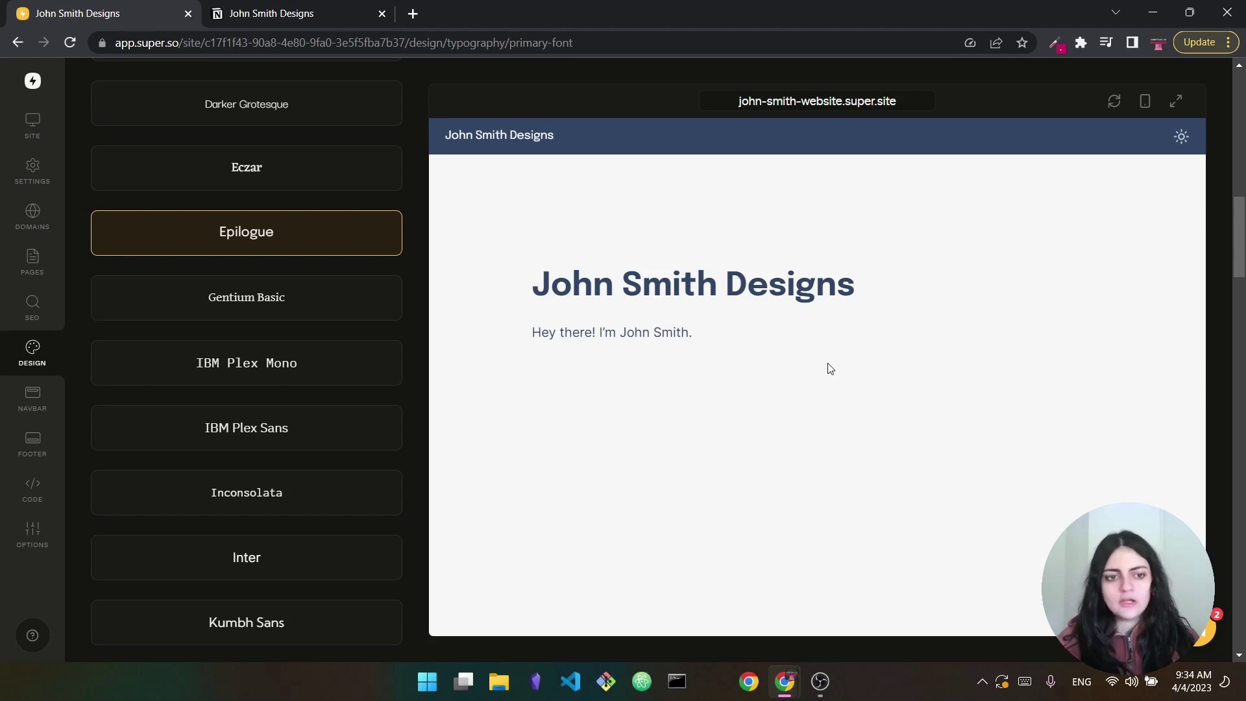
# In Notion, close the share settings and insert an image block below the intro line
pyautogui.click(315, 9)
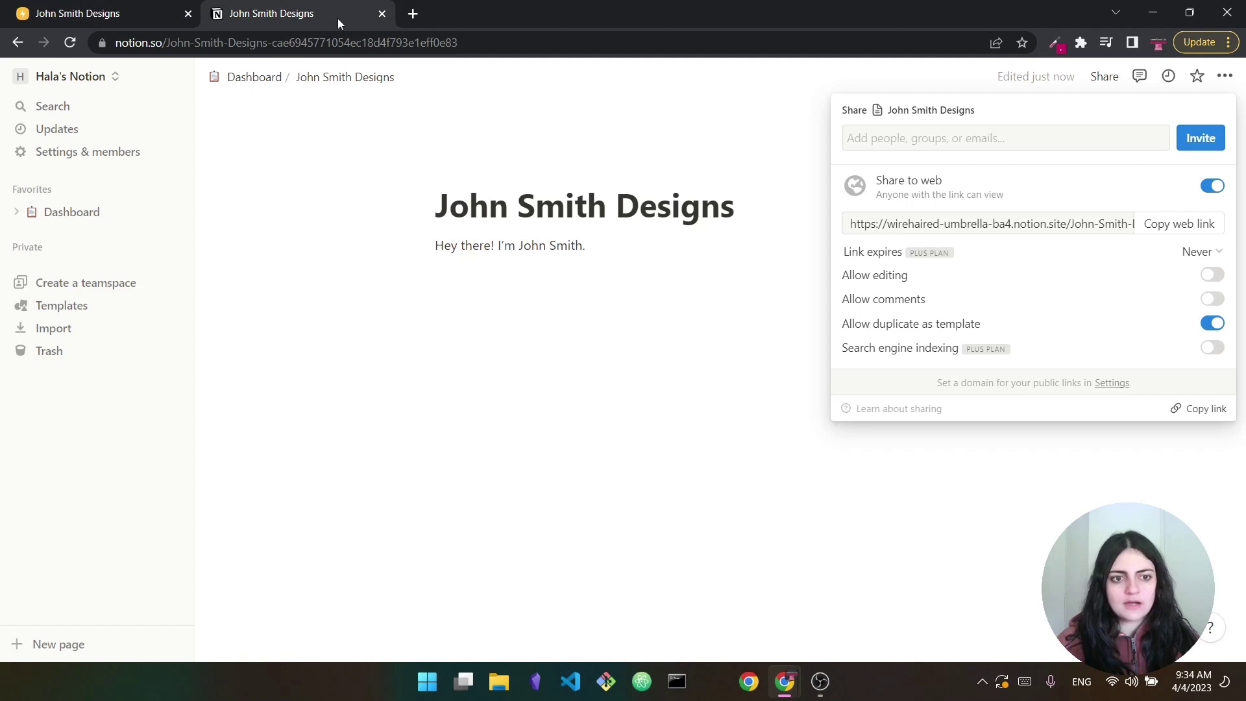
pyautogui.click(633, 230)
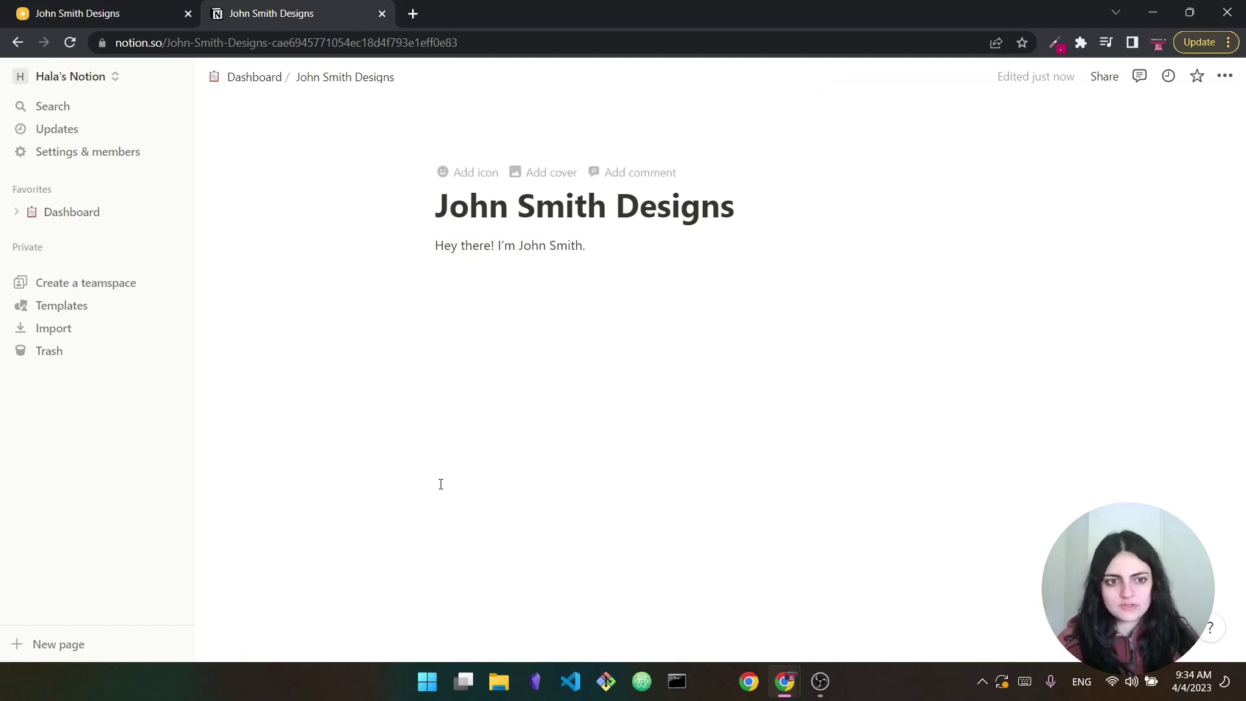
pyautogui.click(557, 295)
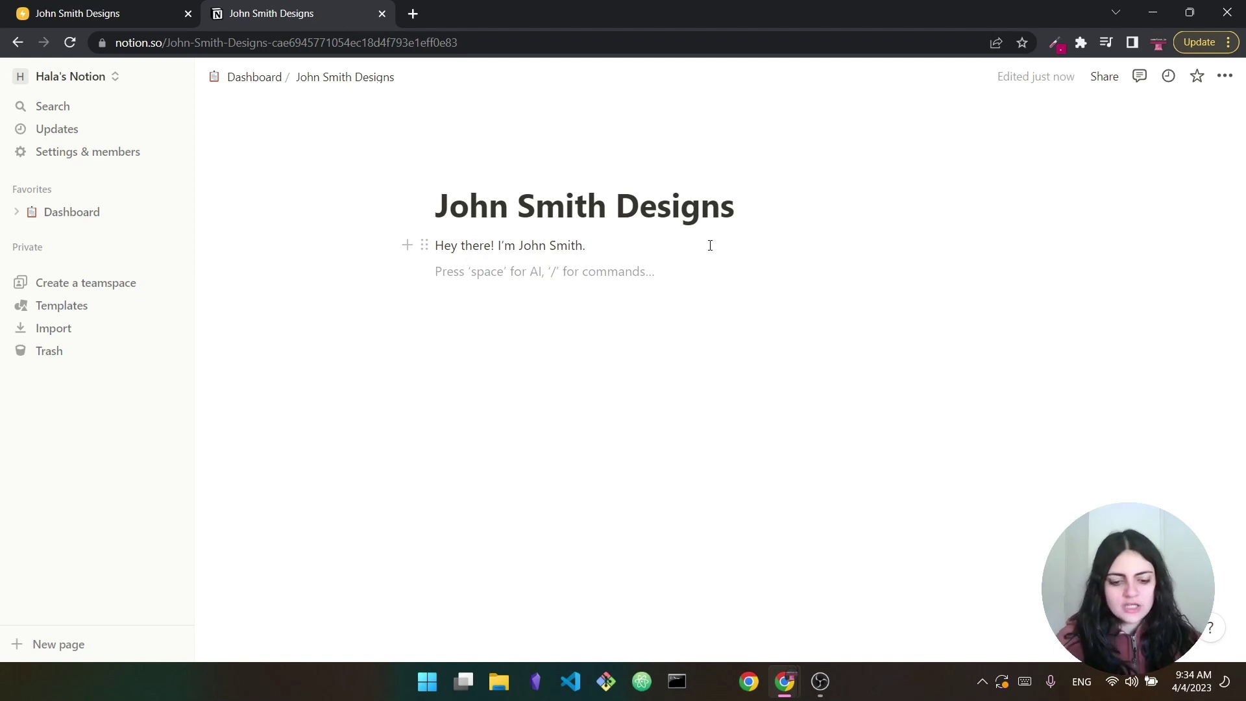
pyautogui.write('/imag')
pyautogui.press('Return')
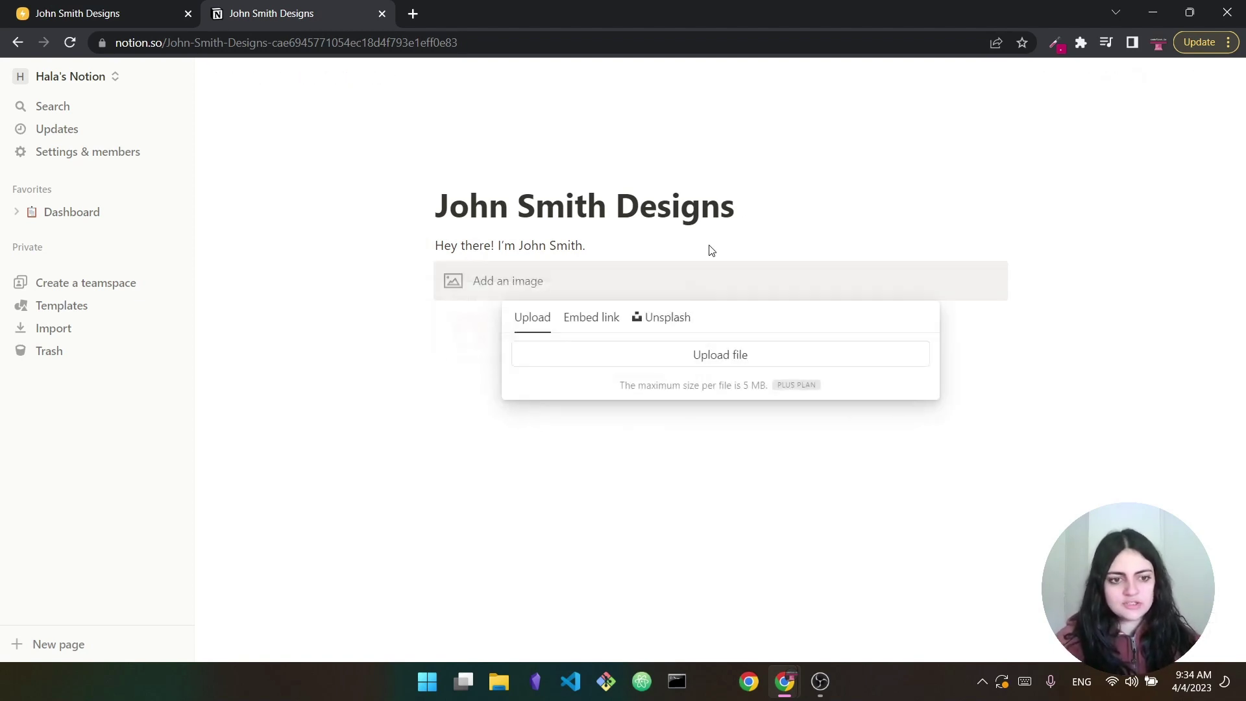
# Search Unsplash for 'person' and insert the black-and-white bearded portrait photo
pyautogui.click(640, 320)
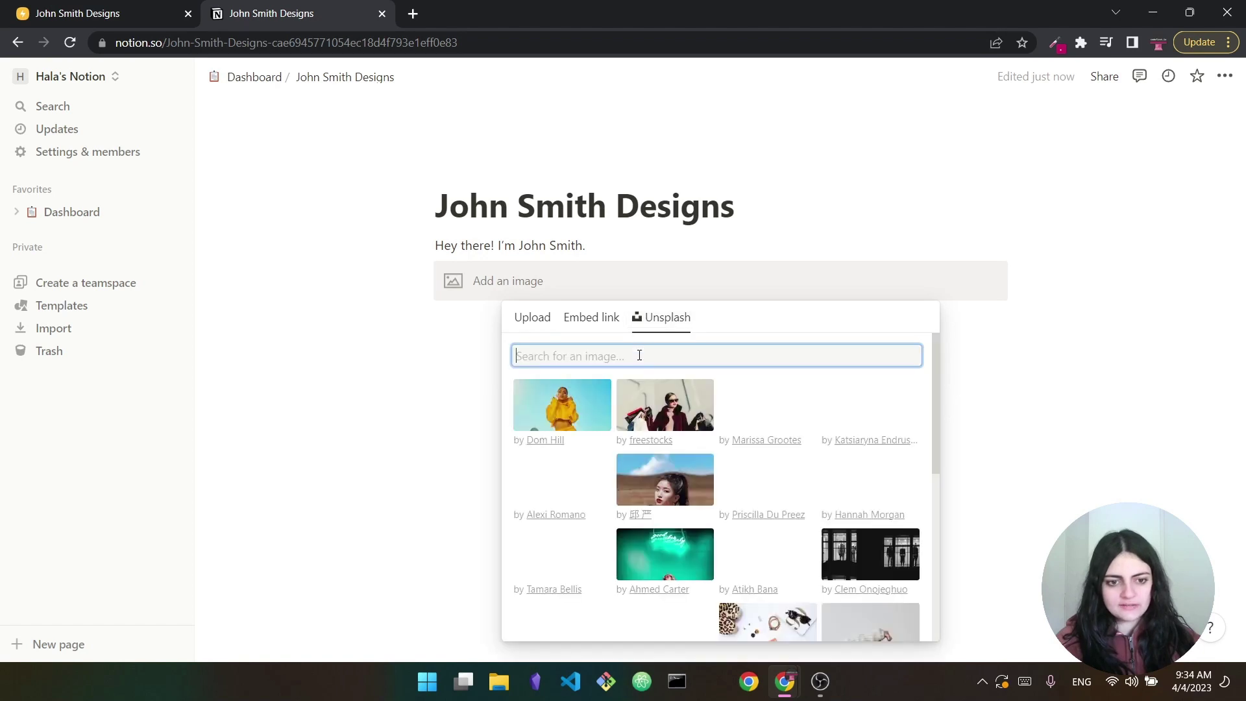
pyautogui.write('person')
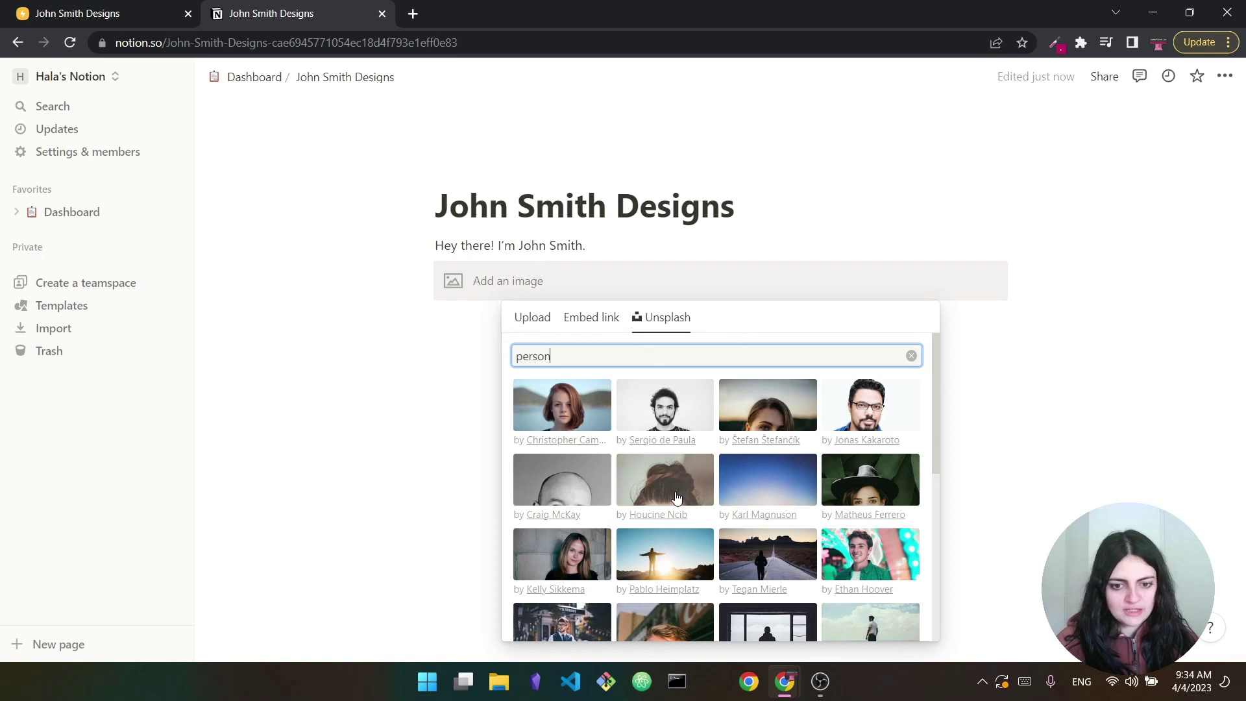
pyautogui.click(666, 421)
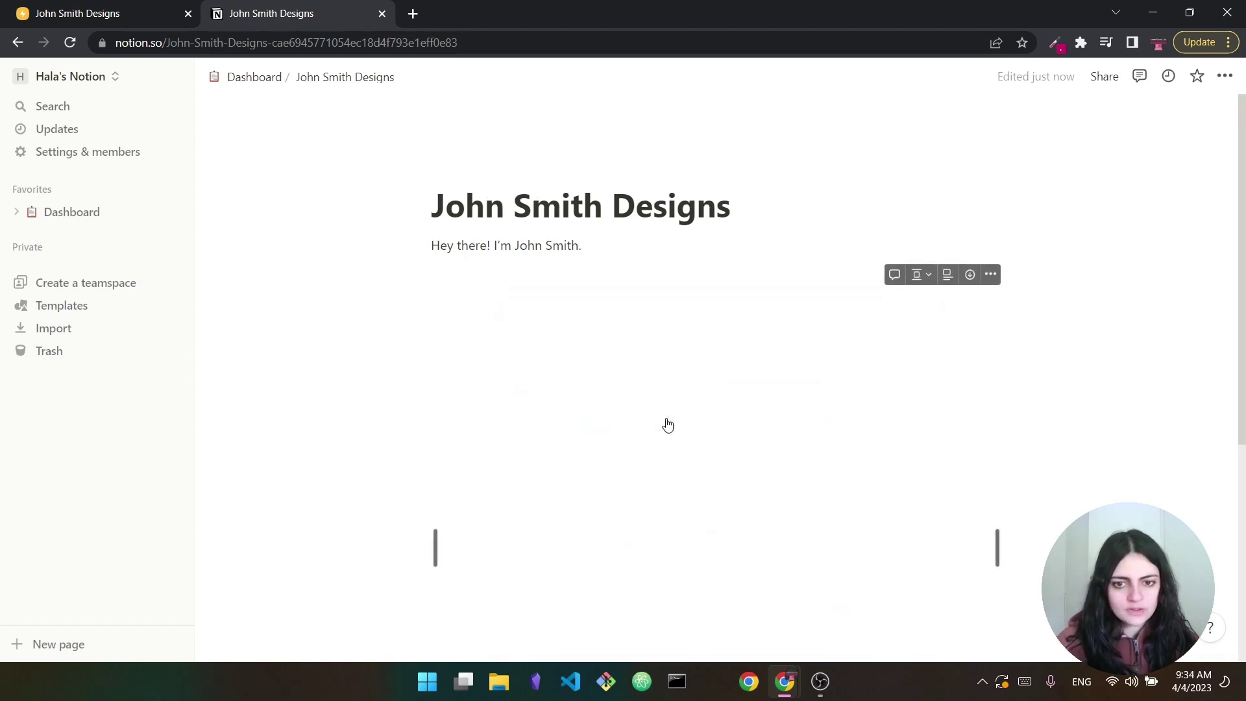
pyautogui.click(744, 220)
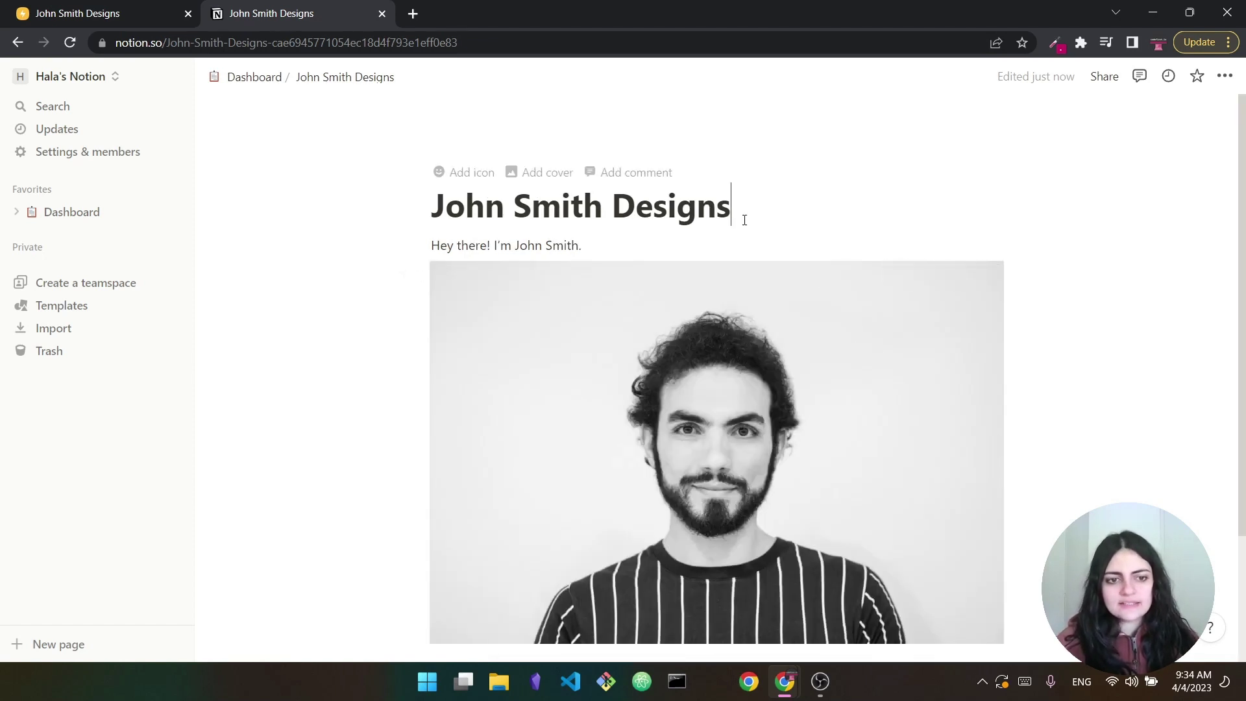
# Refresh the Super site preview and scroll it to check the new portrait photo
pyautogui.hotkey('ctrl', 'Tab')
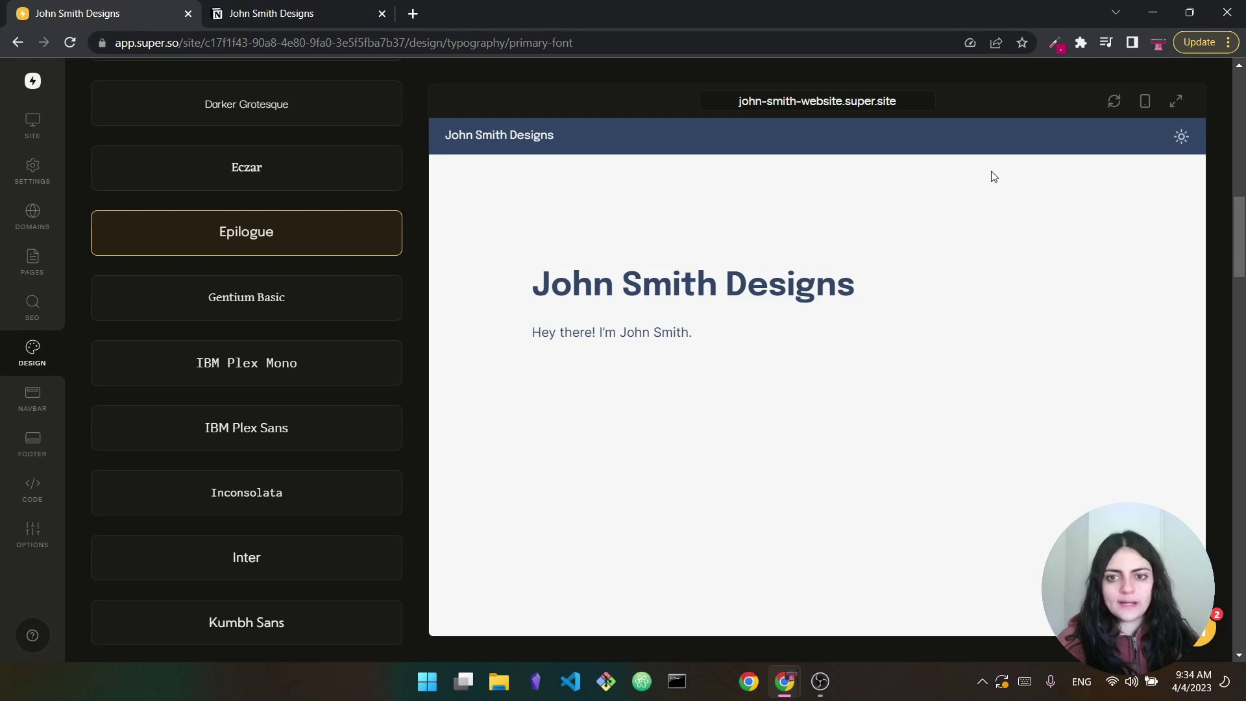
pyautogui.click(1115, 102)
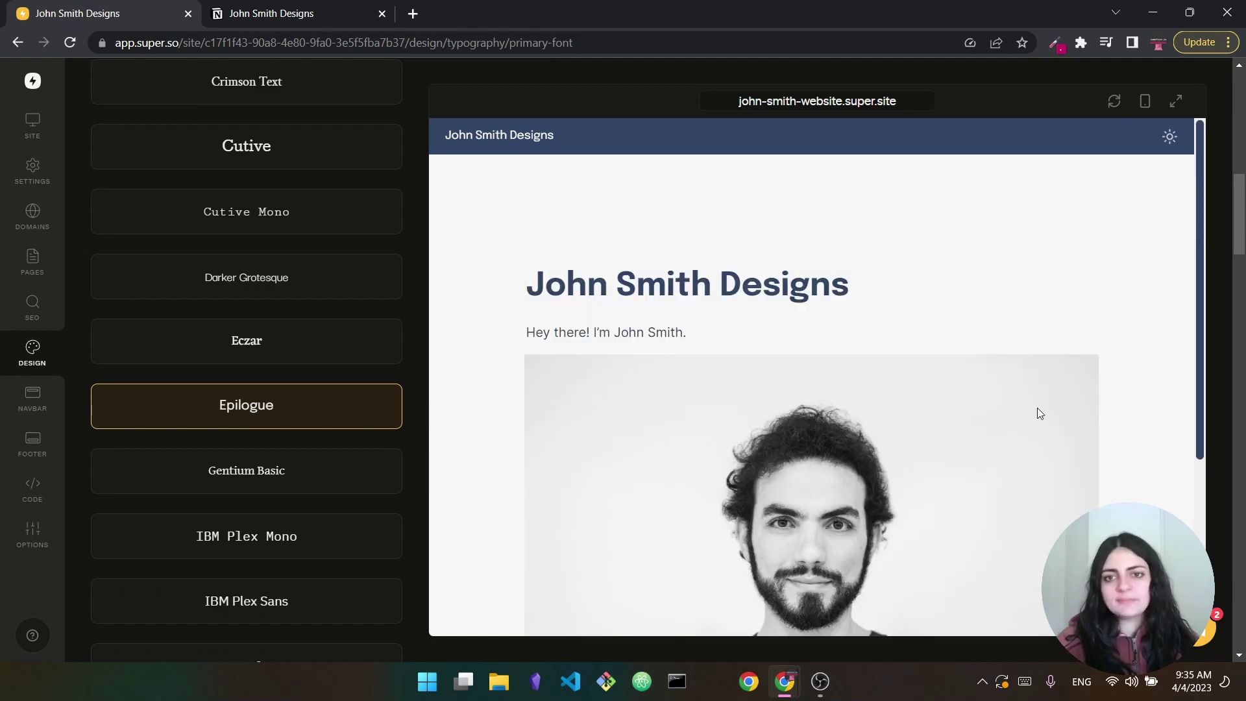
pyautogui.scroll(-4, 1151, 333)
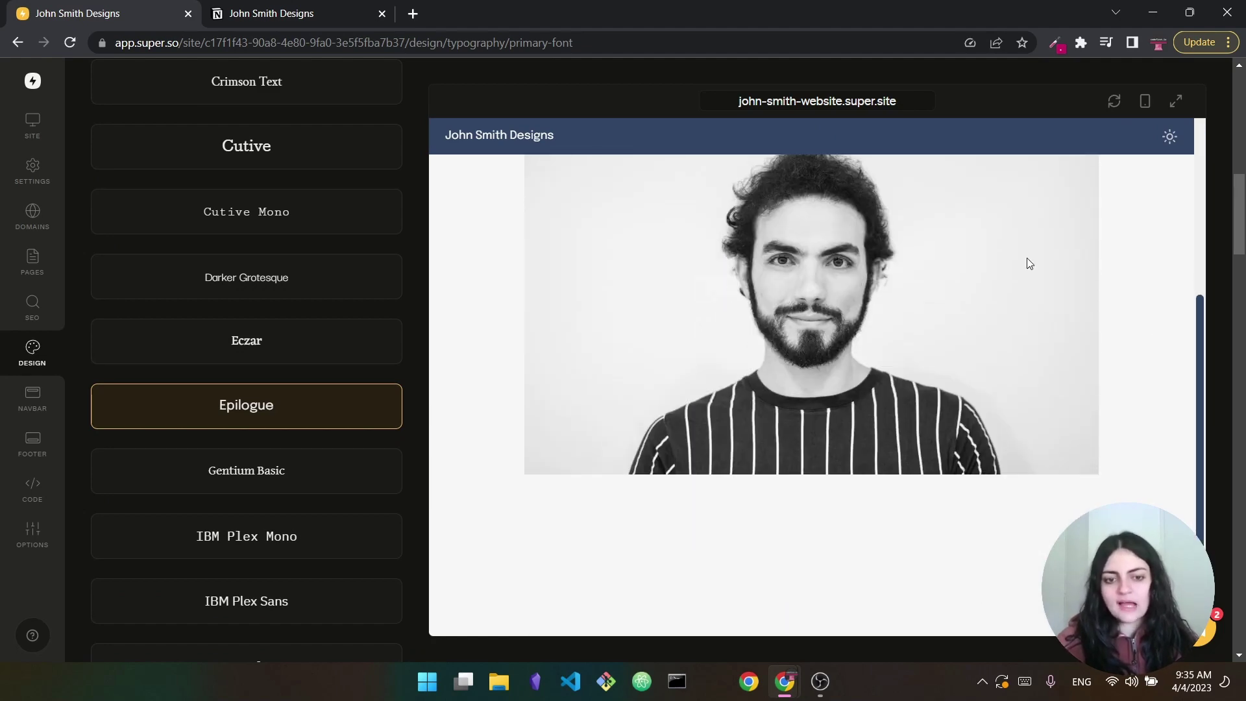
pyautogui.scroll(4, 1027, 263)
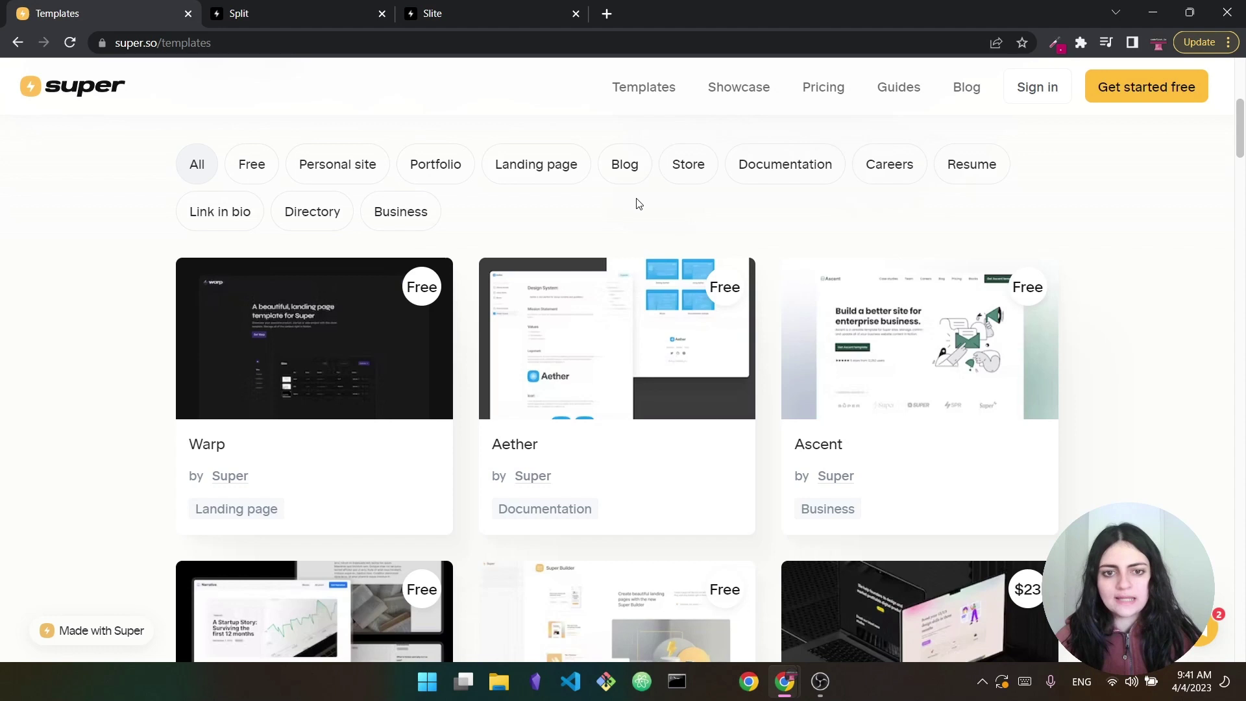
# Filter the templates gallery by Resume, then Careers, then Personal site to list Diem, Split and Context
pyautogui.click(954, 170)
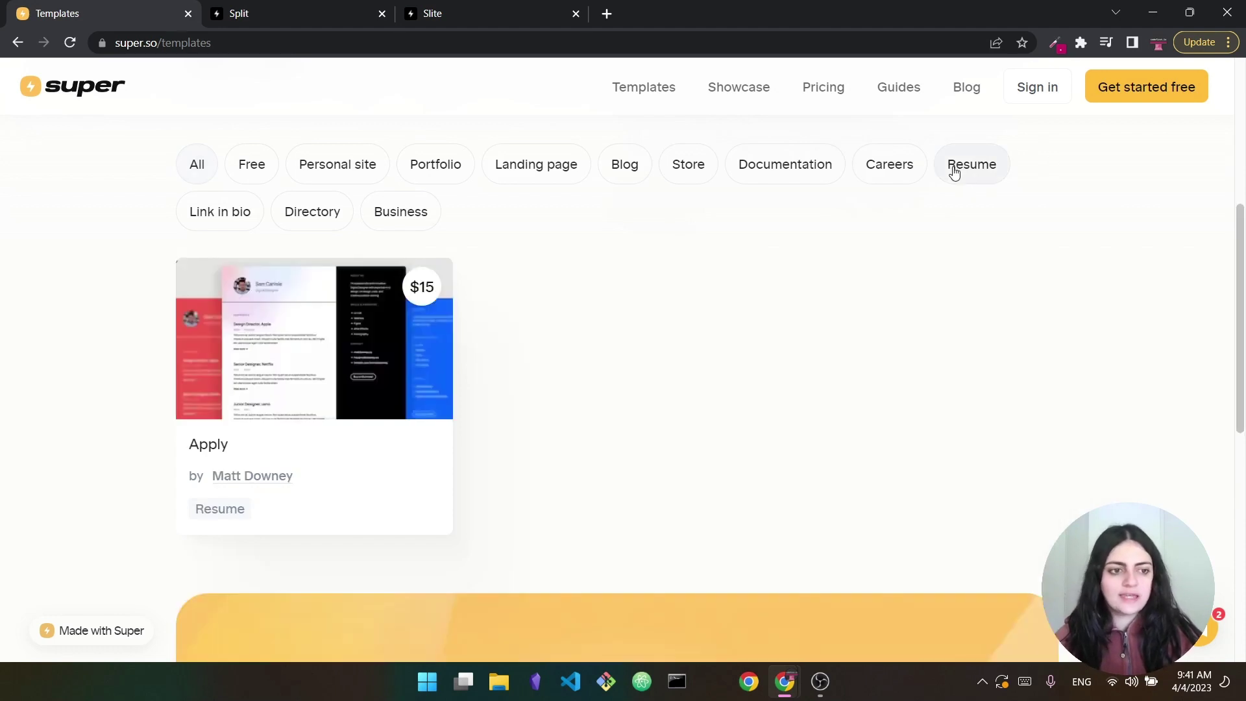
pyautogui.click(888, 174)
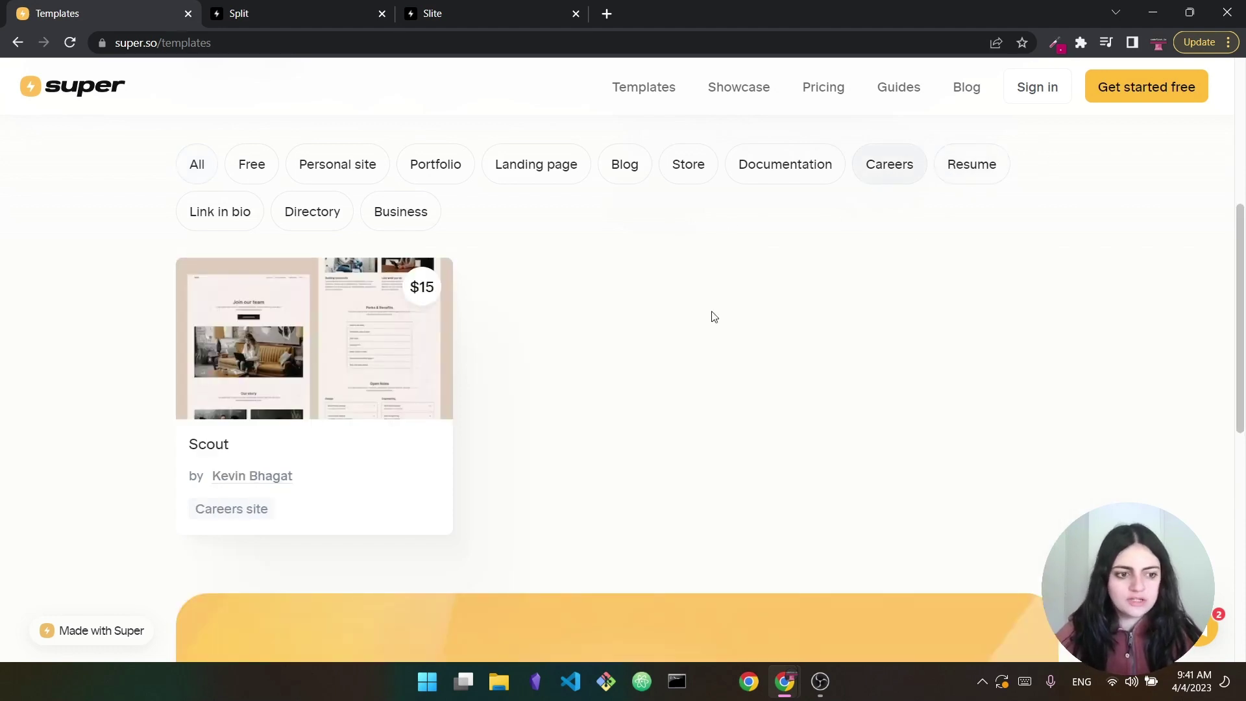
pyautogui.click(362, 174)
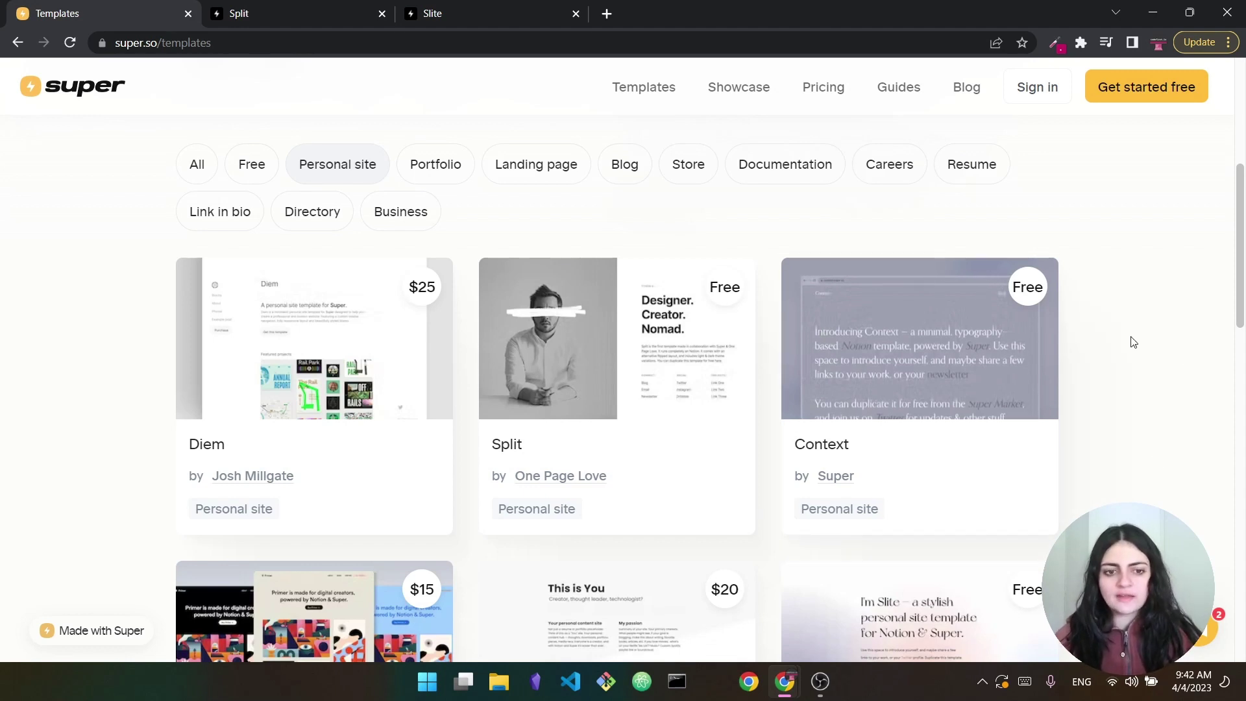
# View the Split template's live demo at split.super.site and scroll through its intro
pyautogui.click(269, 7)
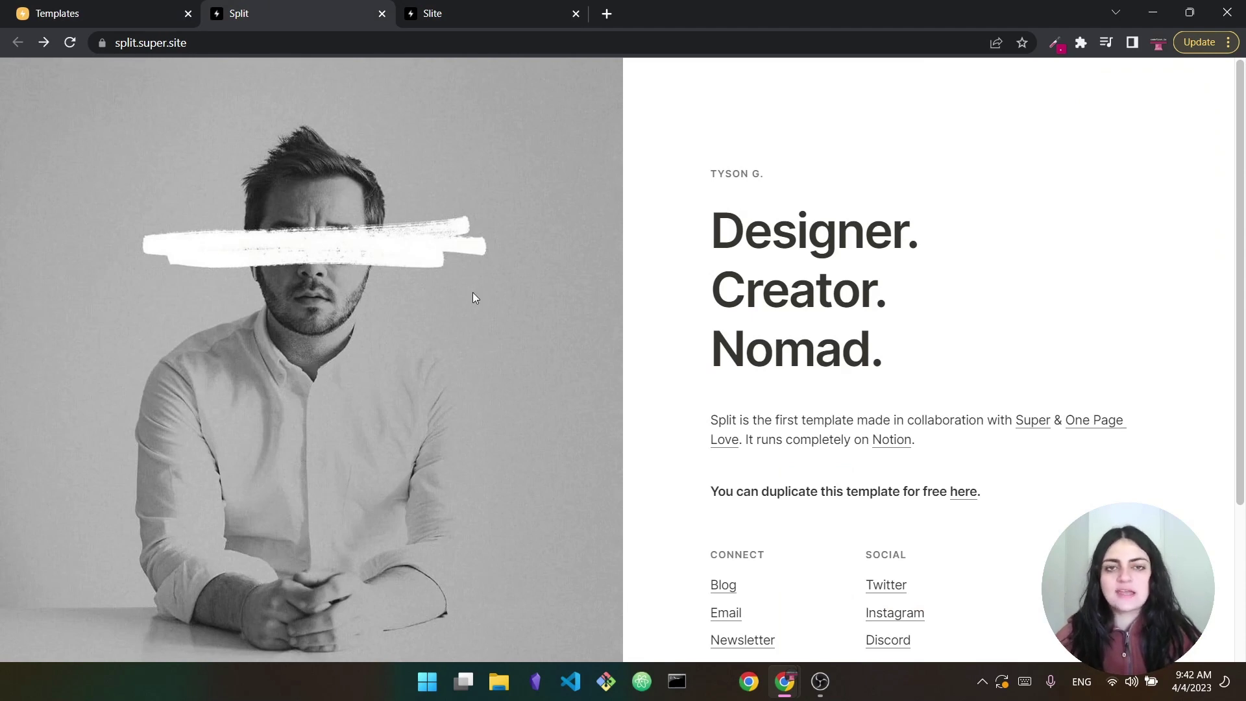
pyautogui.click(85, 12)
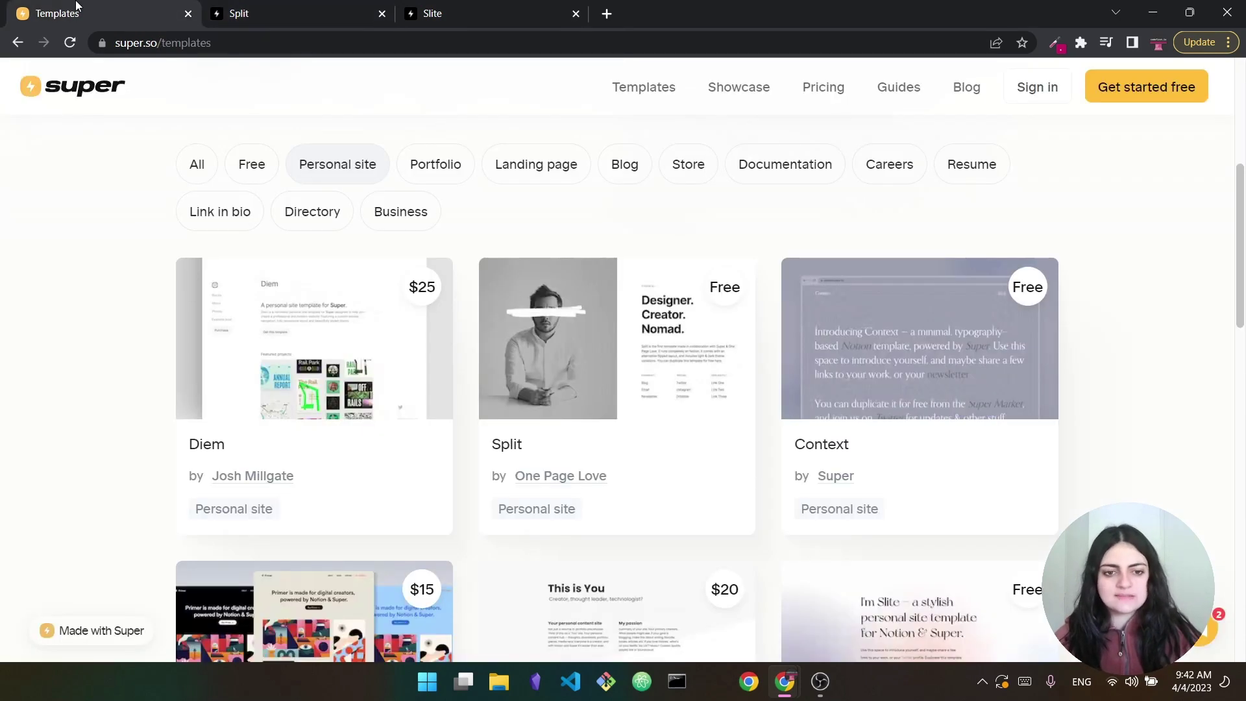
pyautogui.click(286, 9)
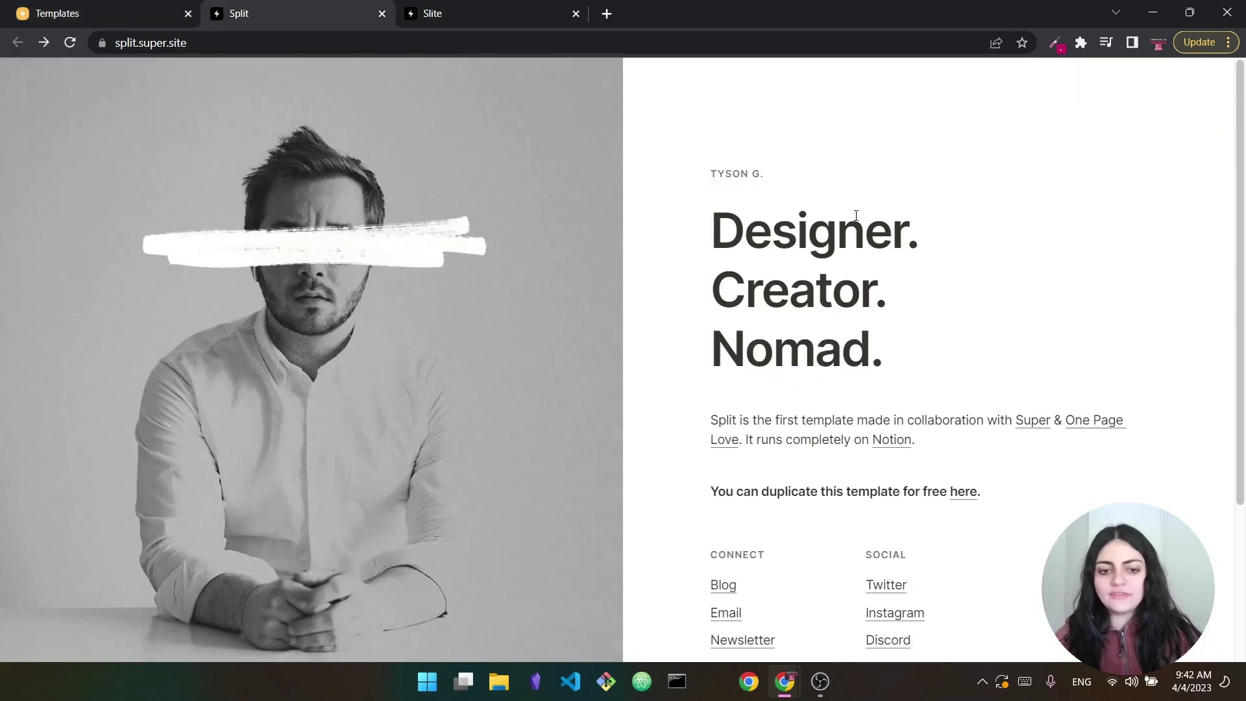
pyautogui.scroll(-3, 897, 571)
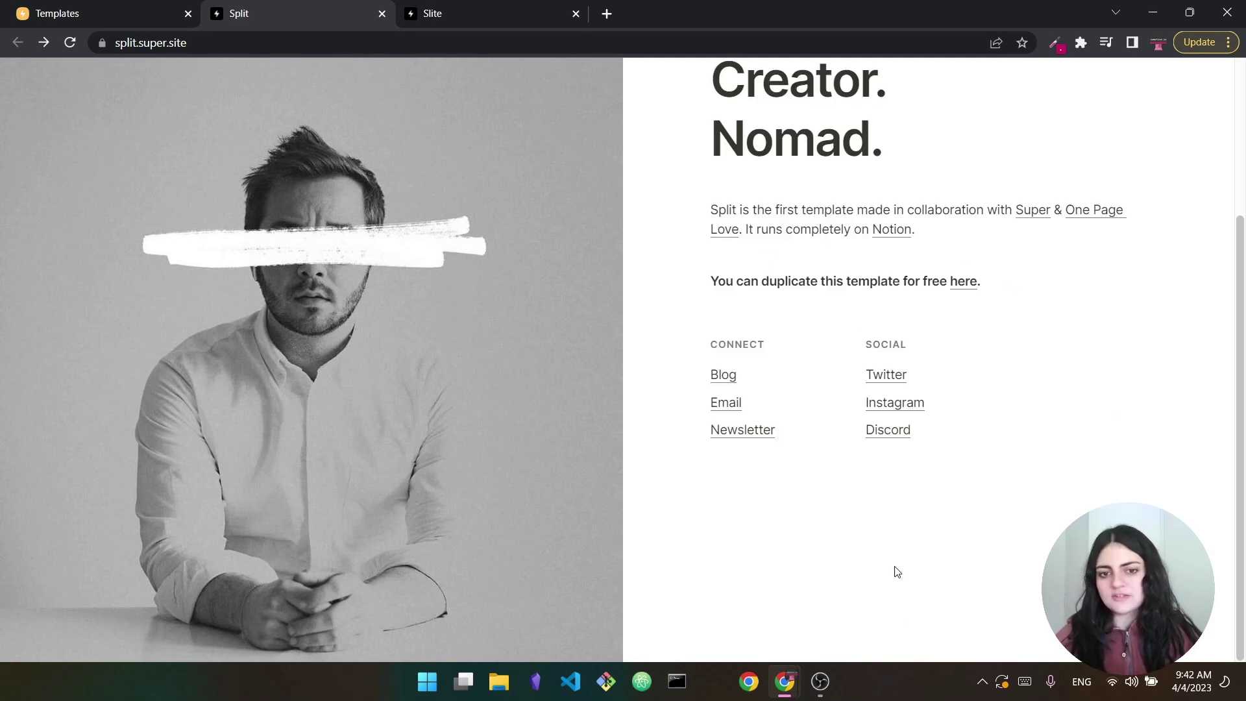
# Open the Split template's Notion page and duplicate it into your own workspace
pyautogui.click(962, 290)
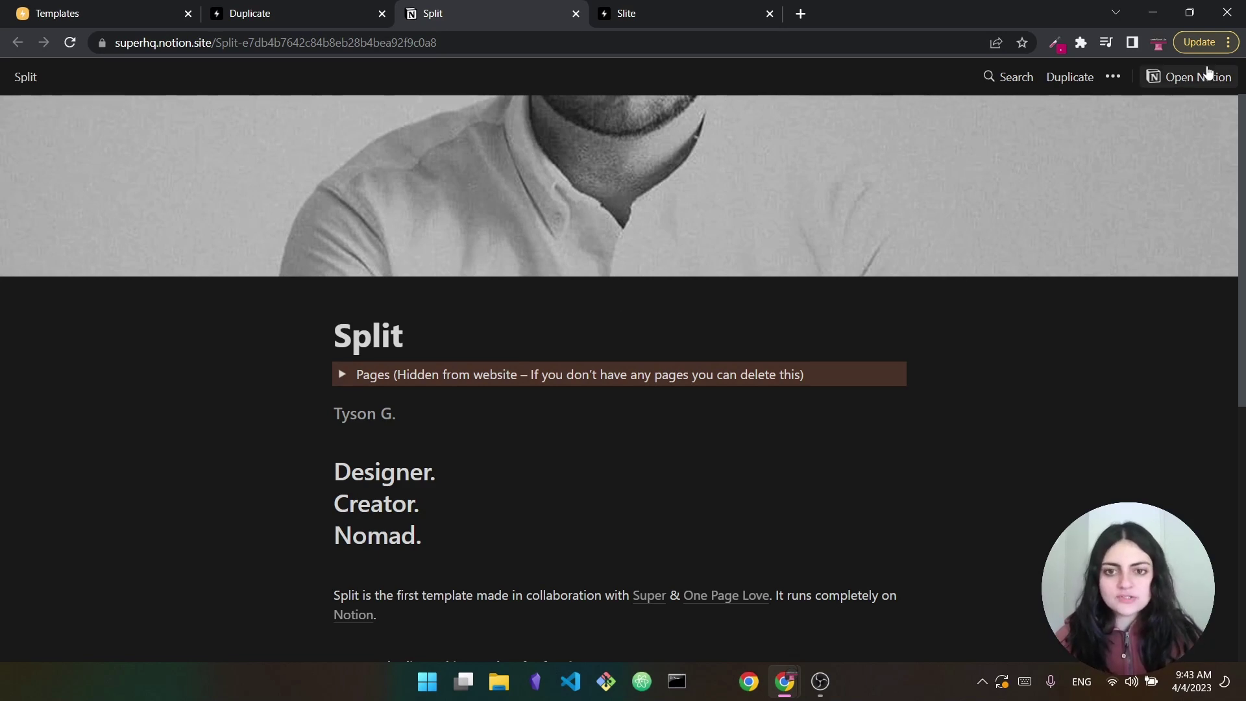
pyautogui.click(1062, 80)
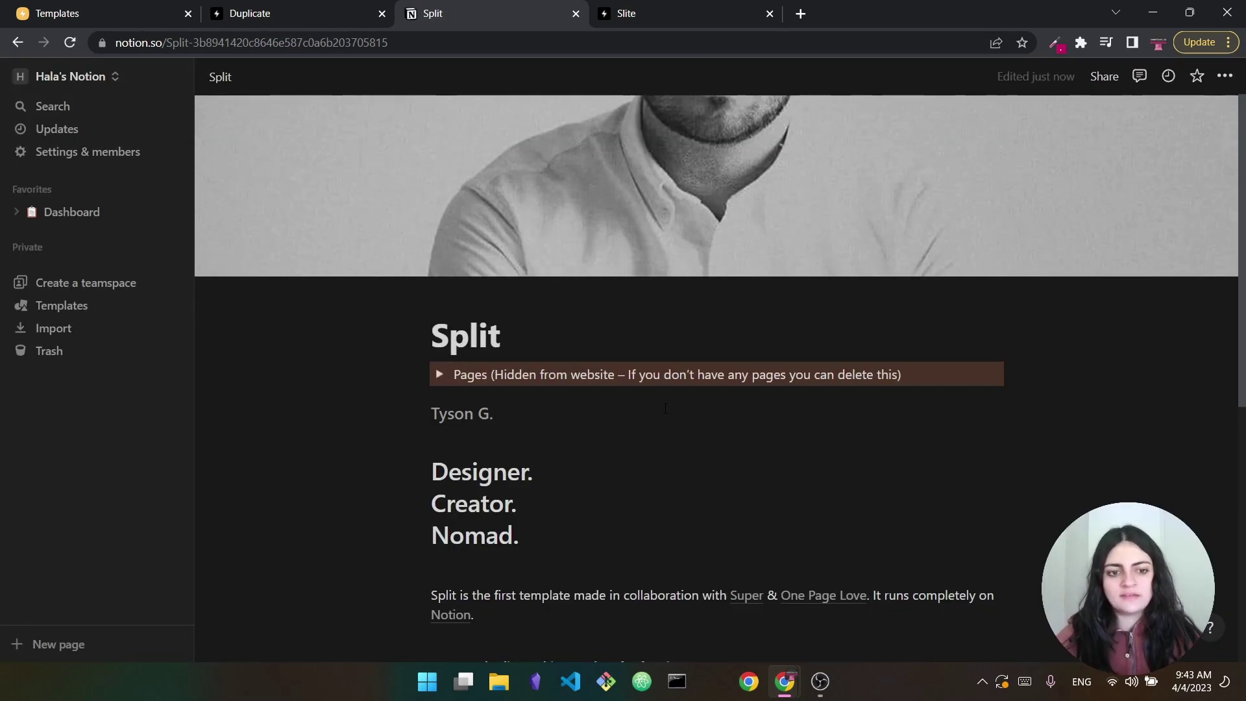
# Look over the duplicated Split page, then go back to the template's how-to-use instructions
pyautogui.scroll(-7, 665, 408)
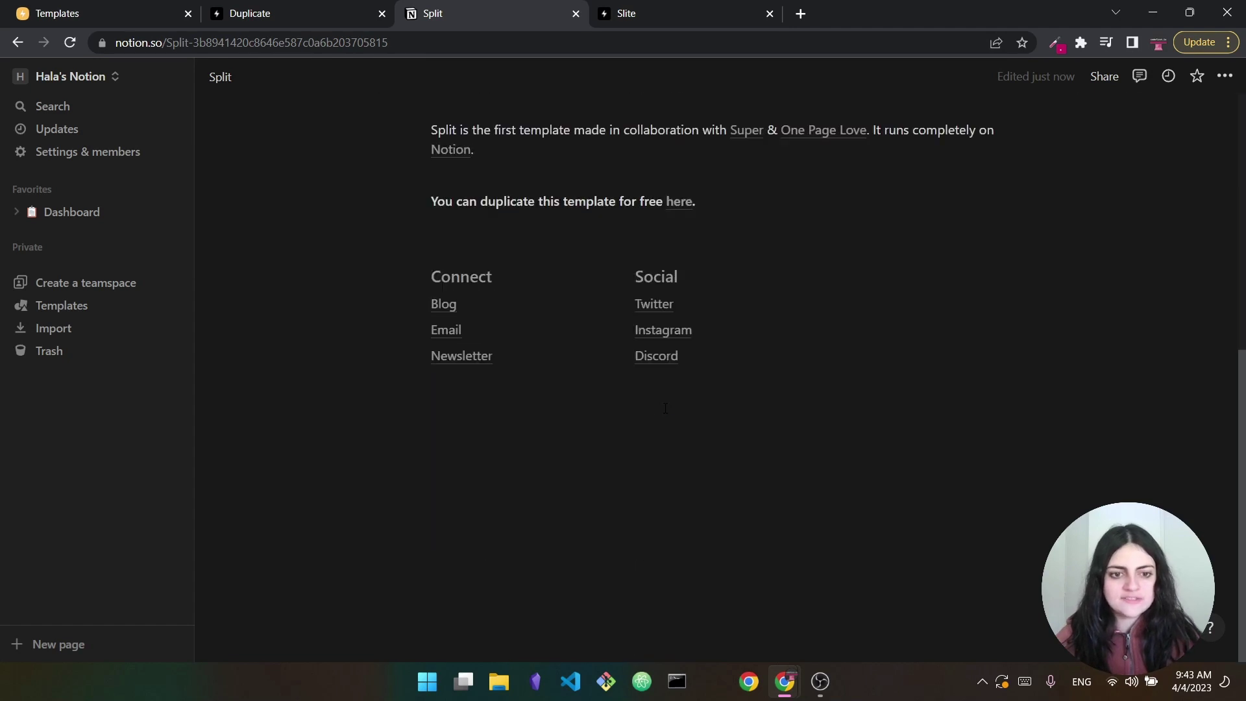
pyautogui.scroll(7, 666, 407)
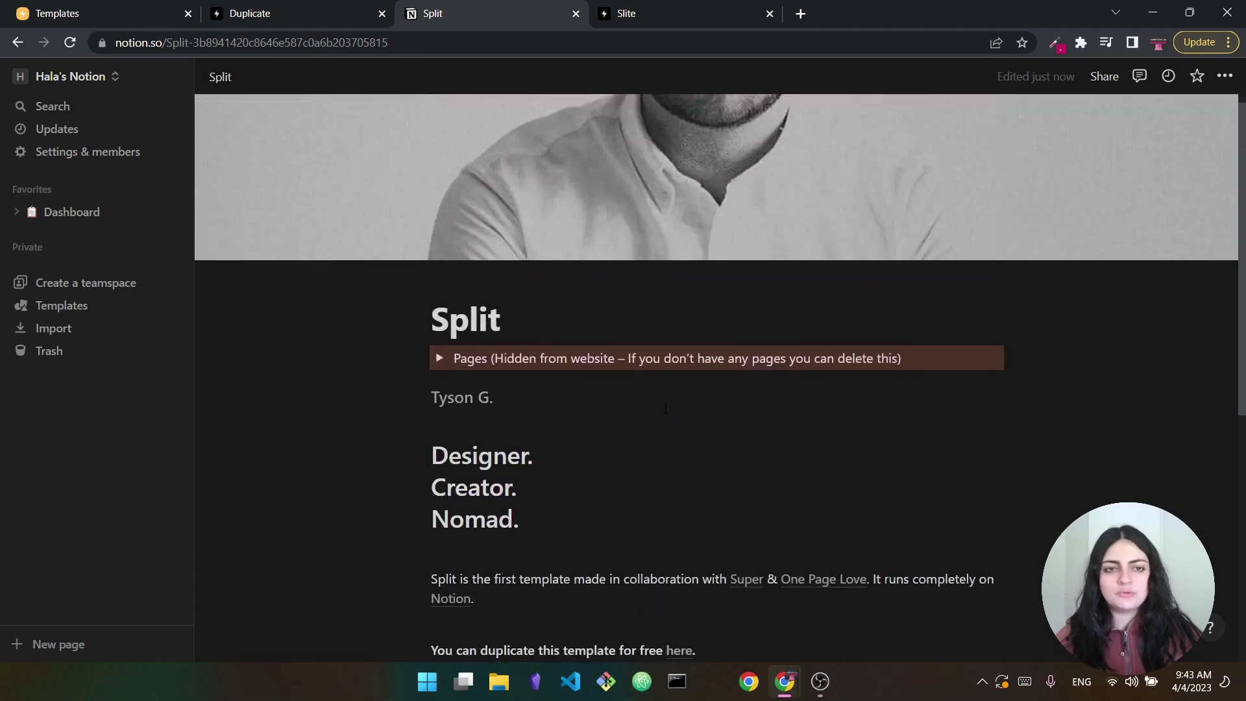
pyautogui.hotkey('ctrl', 'shift', 'Tab')
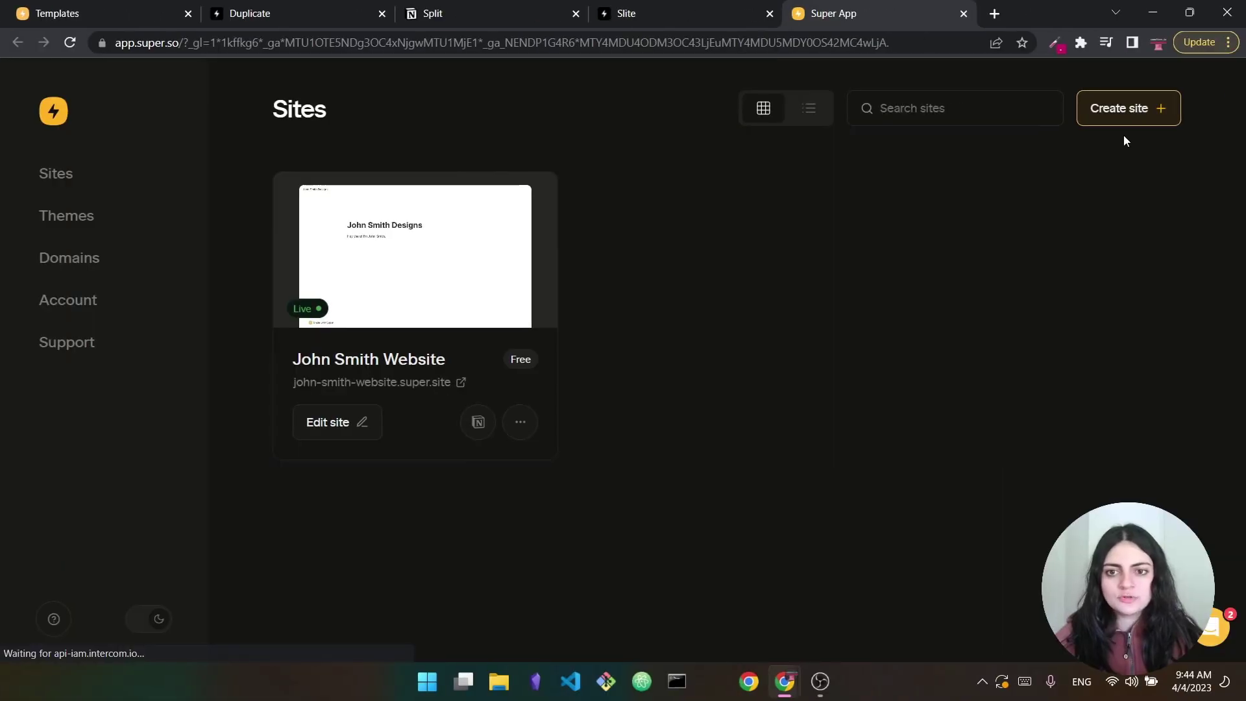
# Start a new Super site named 'Split Template Website'
pyautogui.click(1123, 112)
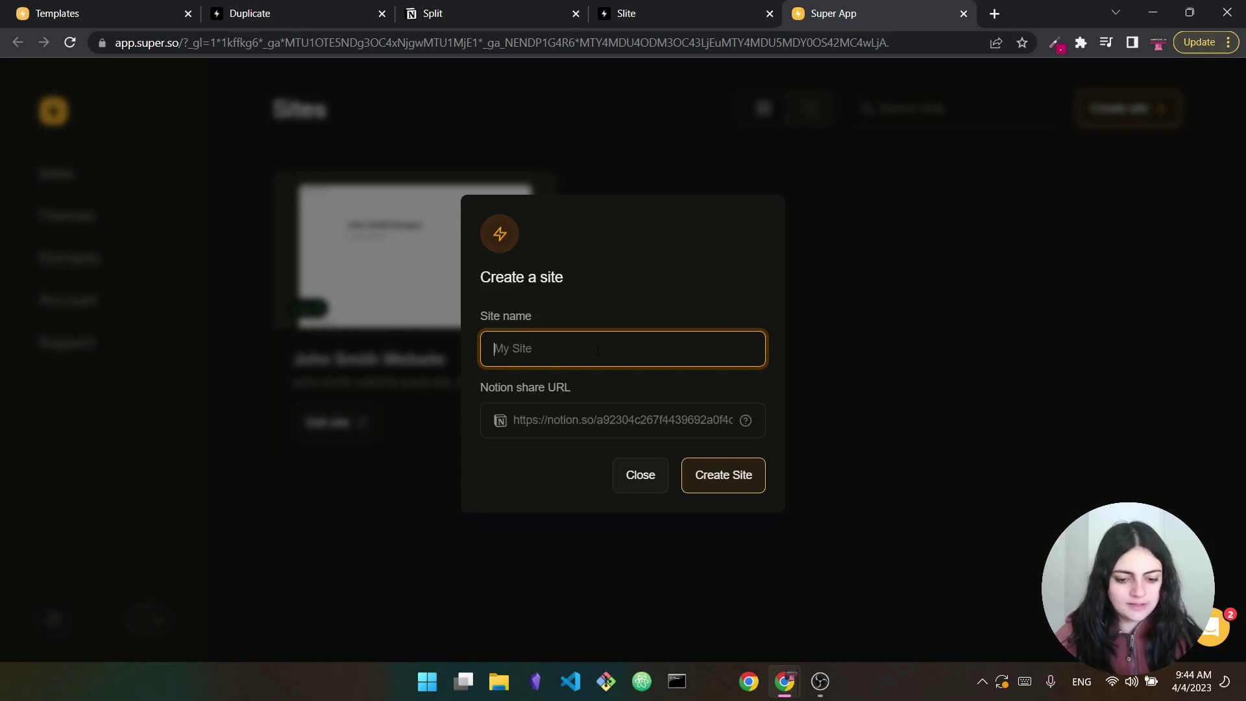
pyautogui.write('Split Template ')
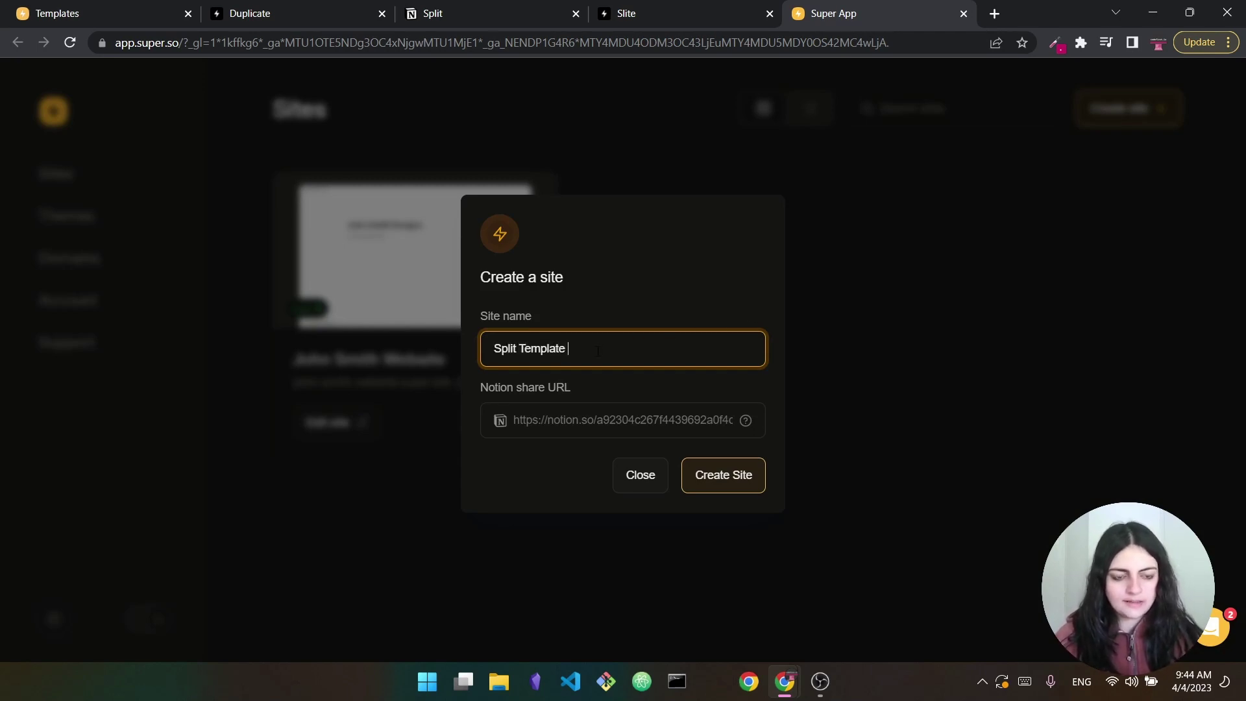
pyautogui.write('Website')
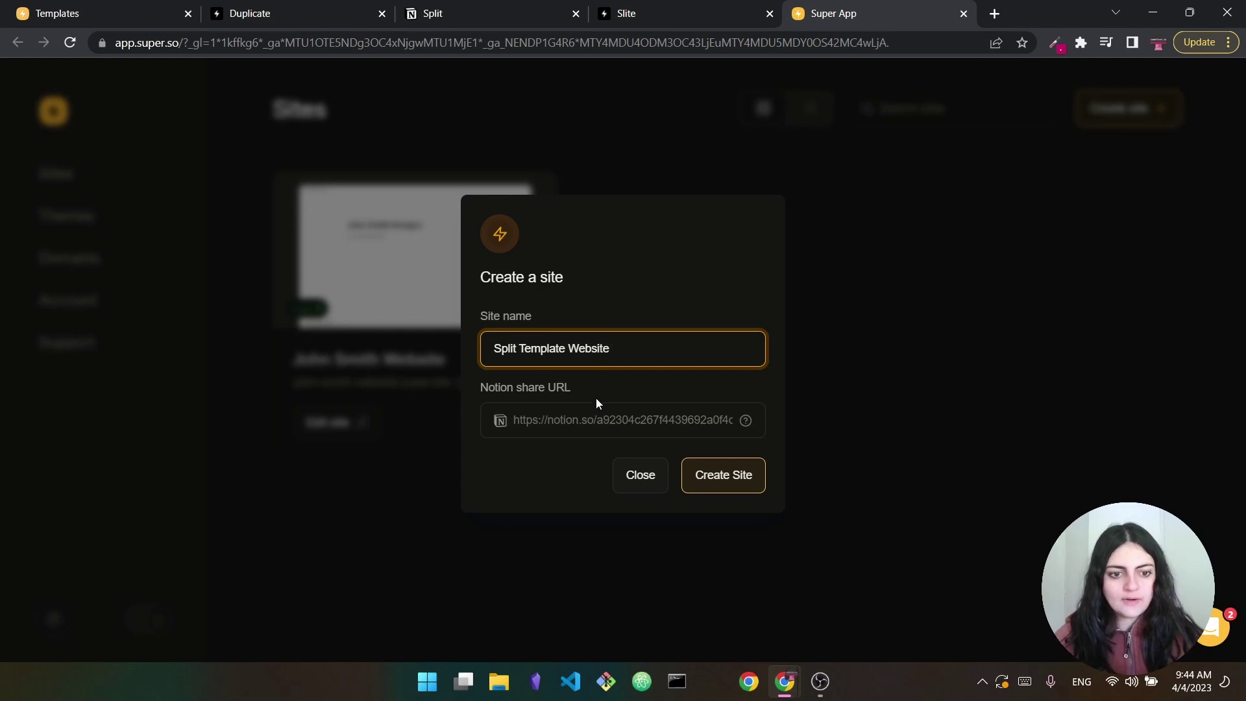
pyautogui.click(598, 416)
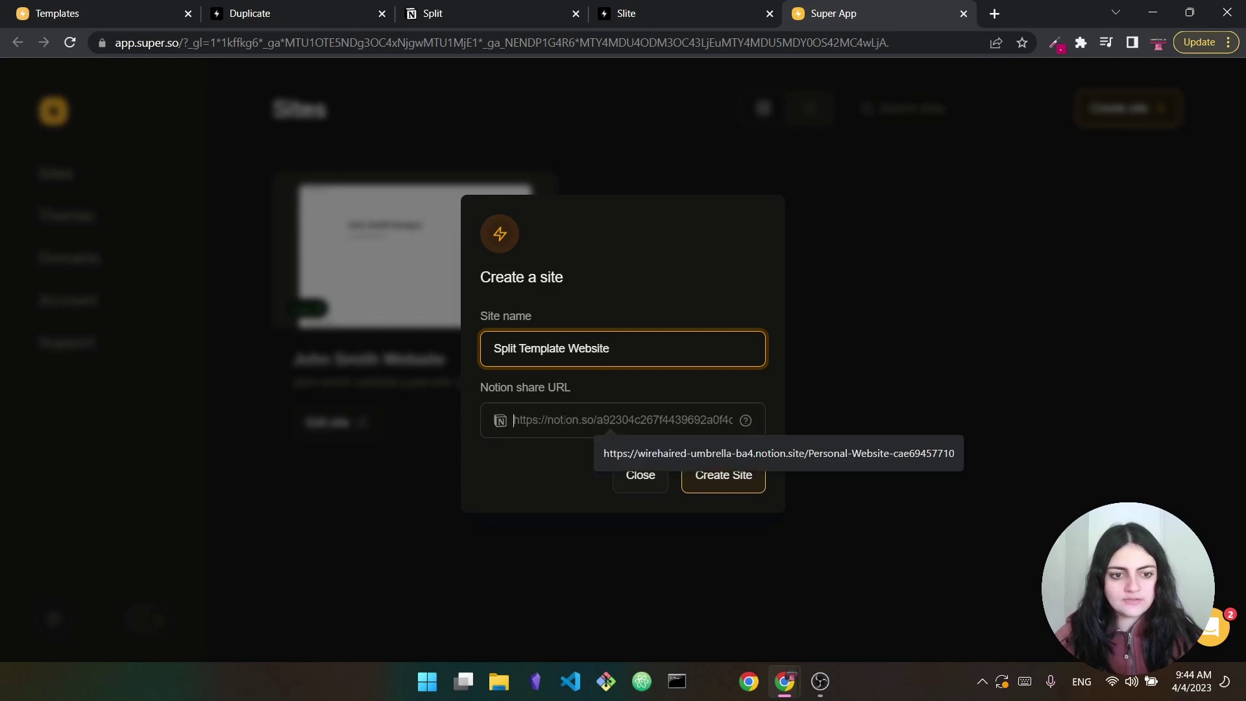
# Publish the duplicated Split page to the web and copy its public link
pyautogui.click(452, 6)
pyautogui.click(1104, 77)
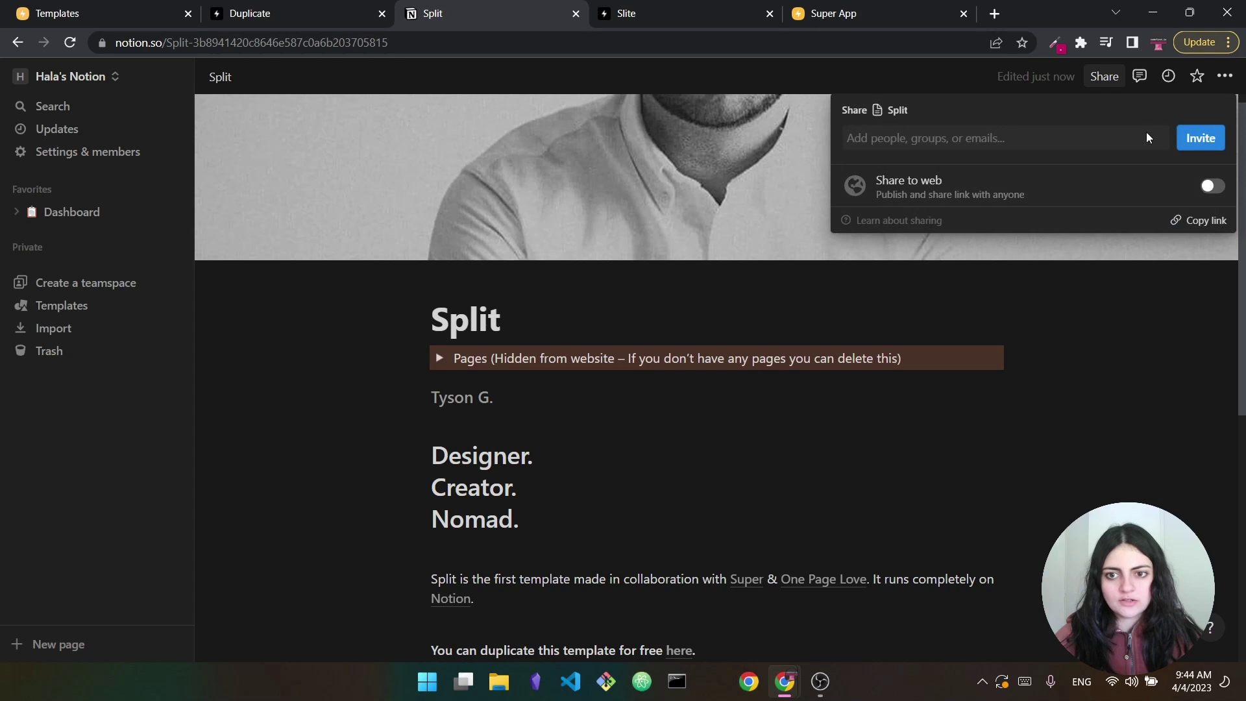
pyautogui.click(1211, 186)
pyautogui.click(1183, 226)
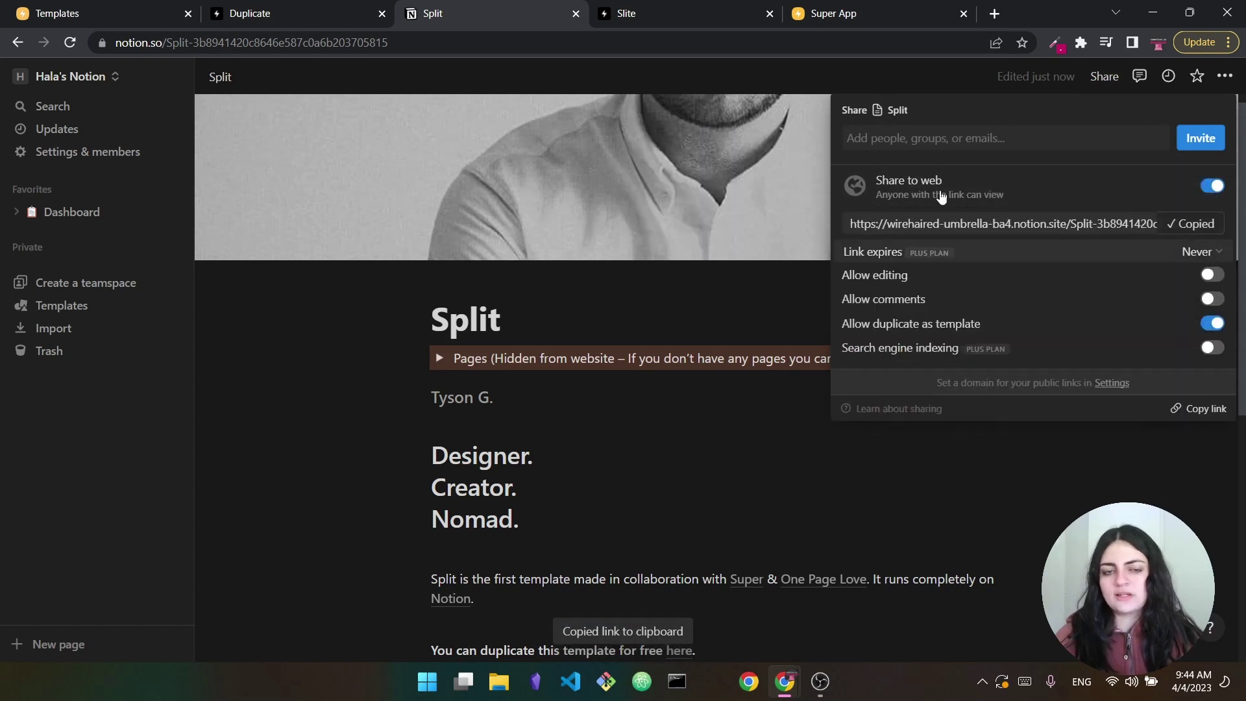
# Paste the Split page's public link into the form and create the site
pyautogui.click(870, 9)
pyautogui.hotkey('ctrl', 'v')
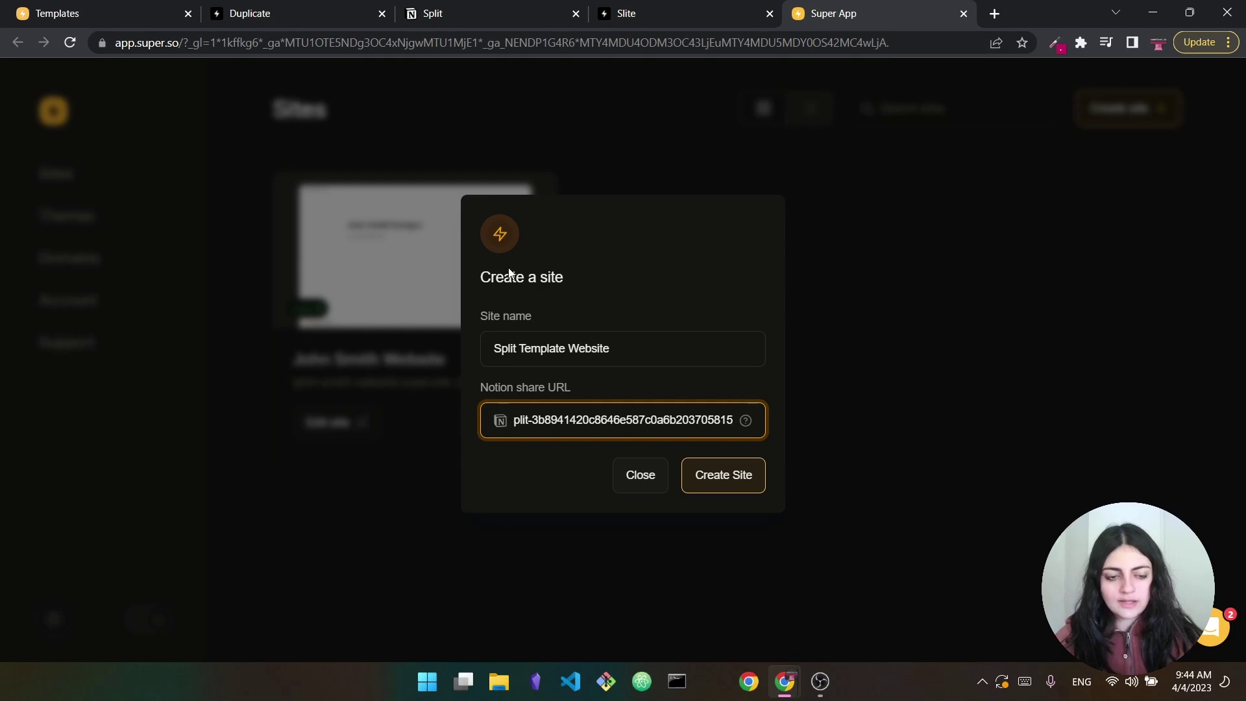
pyautogui.click(741, 488)
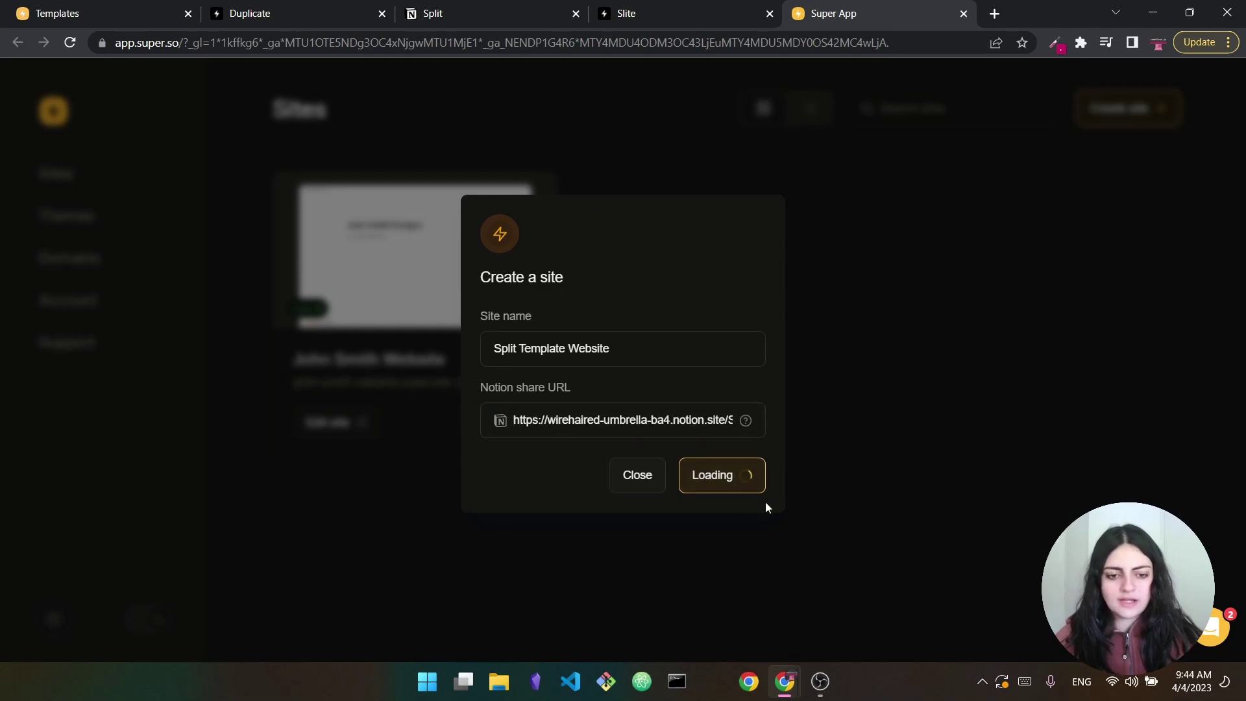
# Back in the Split guide, select the <link rel="stylesheet"> snippet from step 3
pyautogui.scroll(-5, 726, 513)
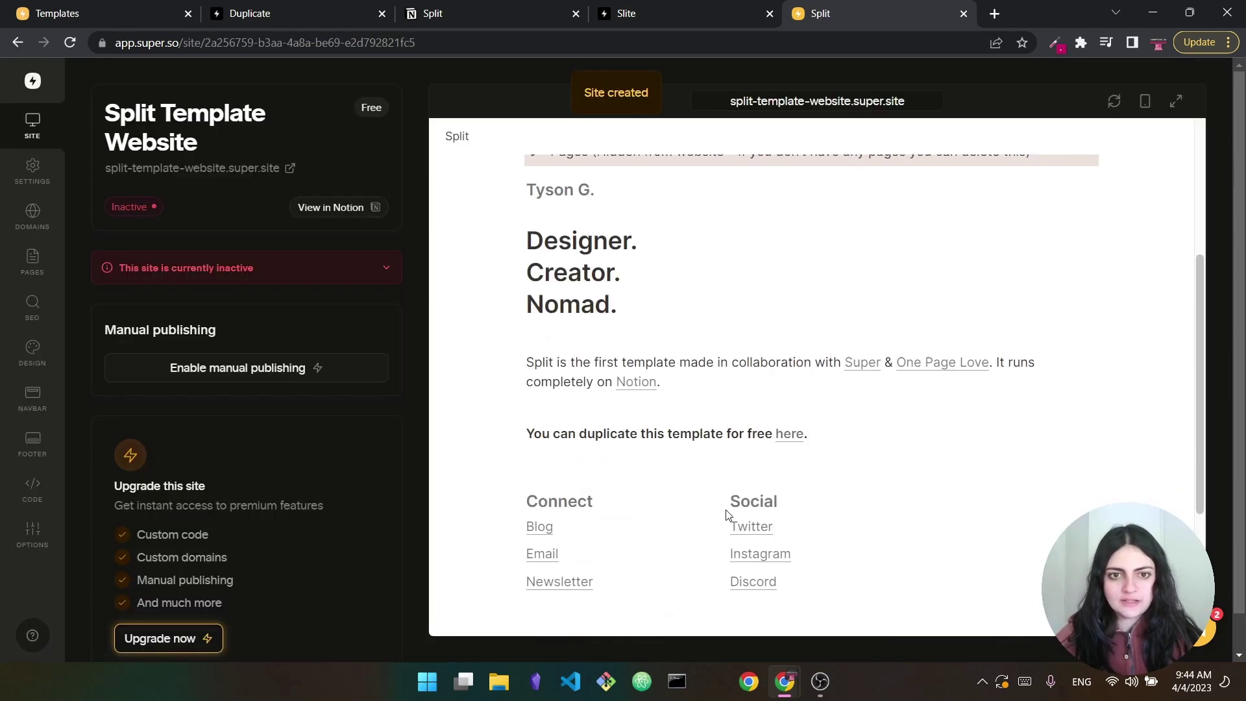
pyautogui.scroll(-3, 725, 512)
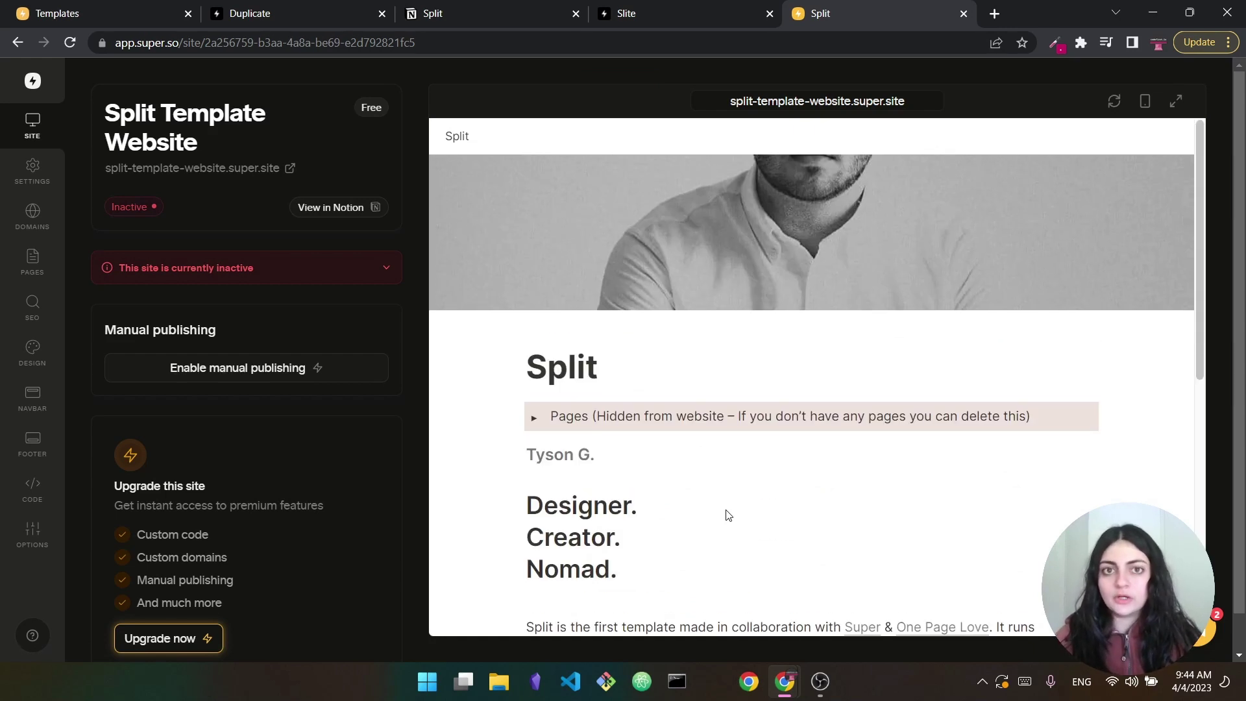
pyautogui.click(318, 6)
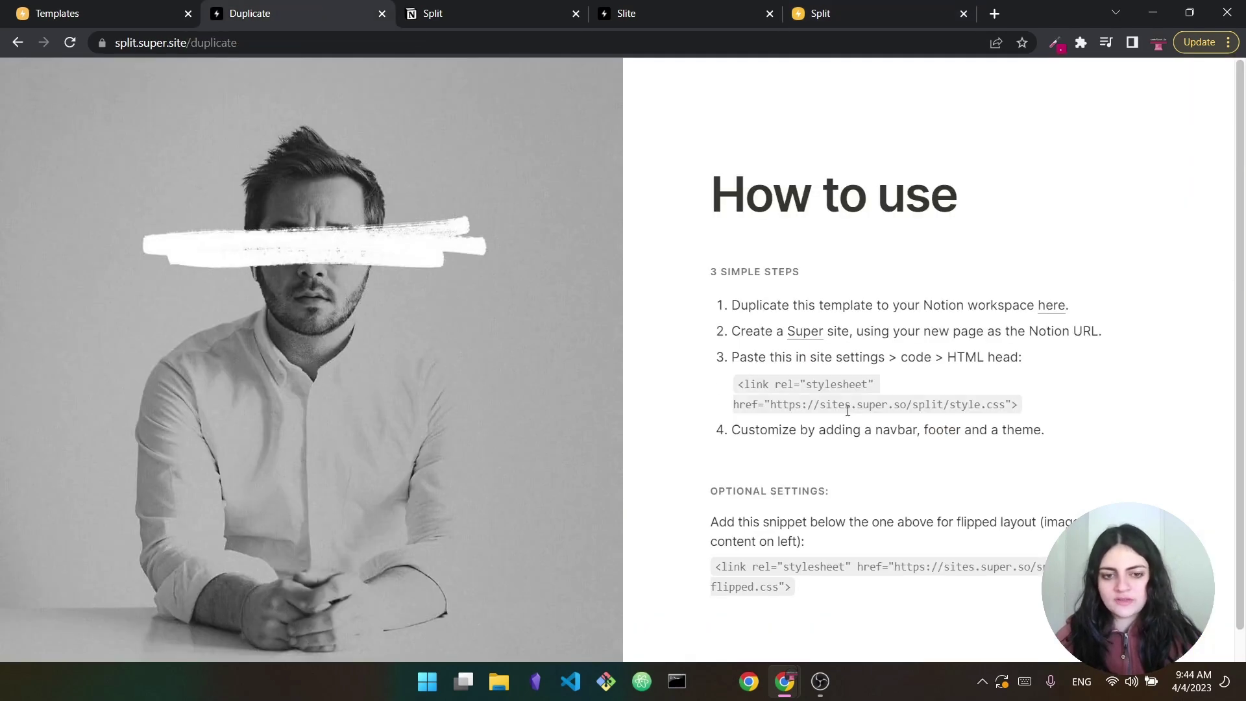
pyautogui.scroll(-1, 848, 410)
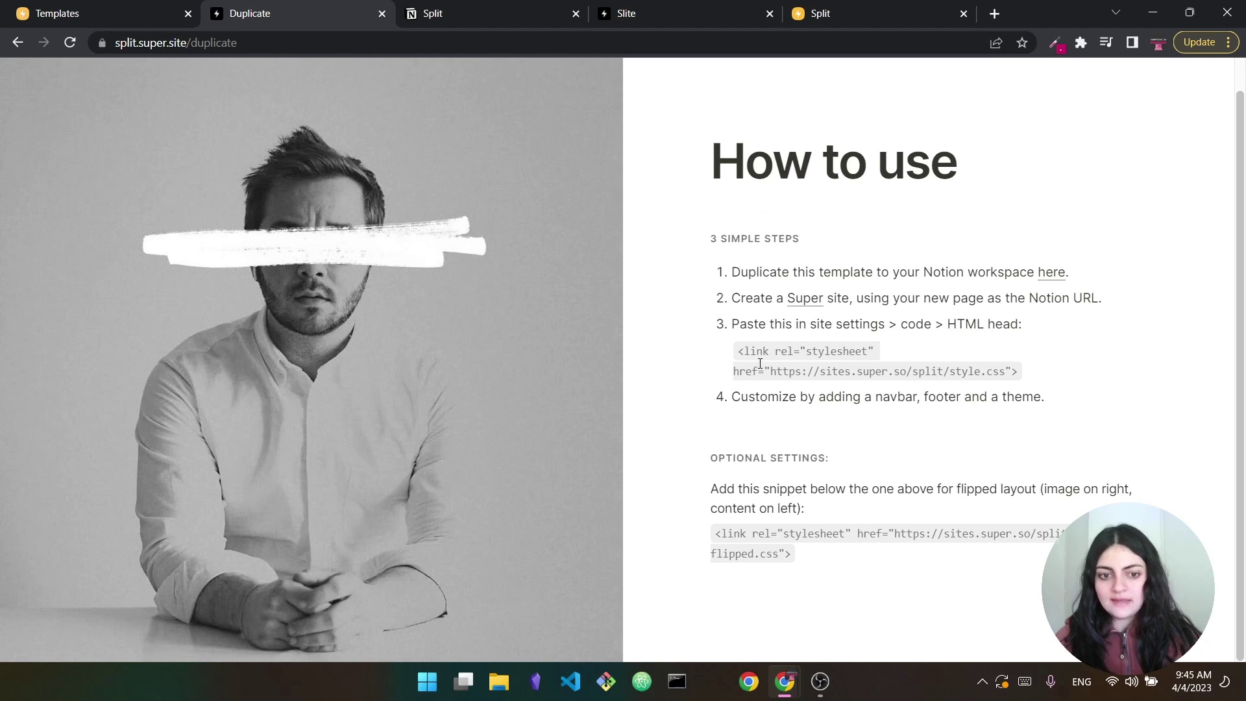
pyautogui.moveTo(739, 352); pyautogui.dragTo(1017, 370)
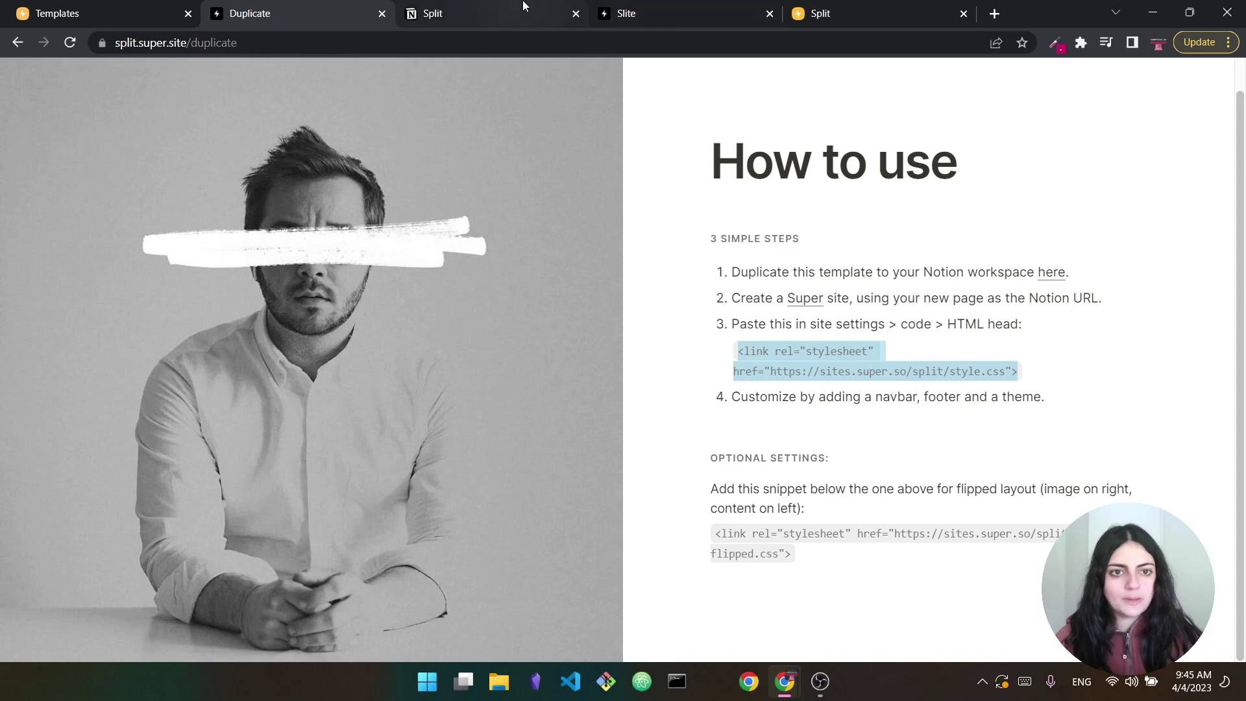
# Paste the Split stylesheet link tag into the site's custom Head code
pyautogui.click(822, 9)
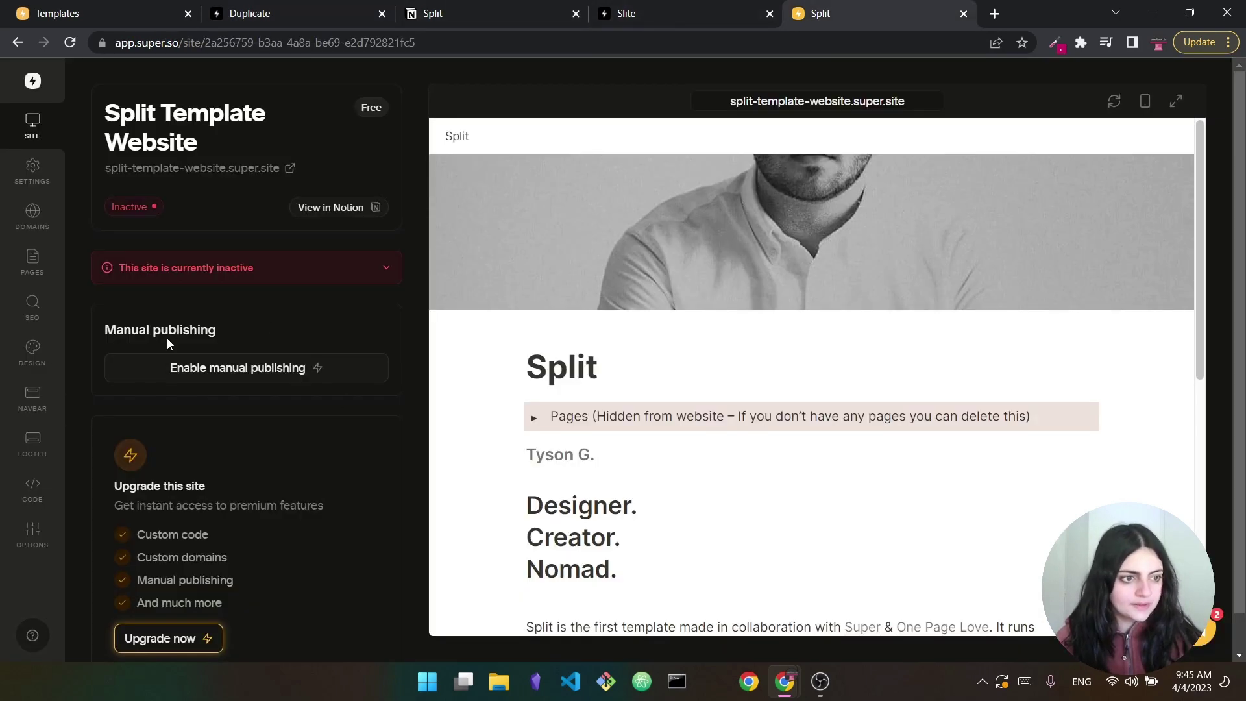
pyautogui.click(32, 493)
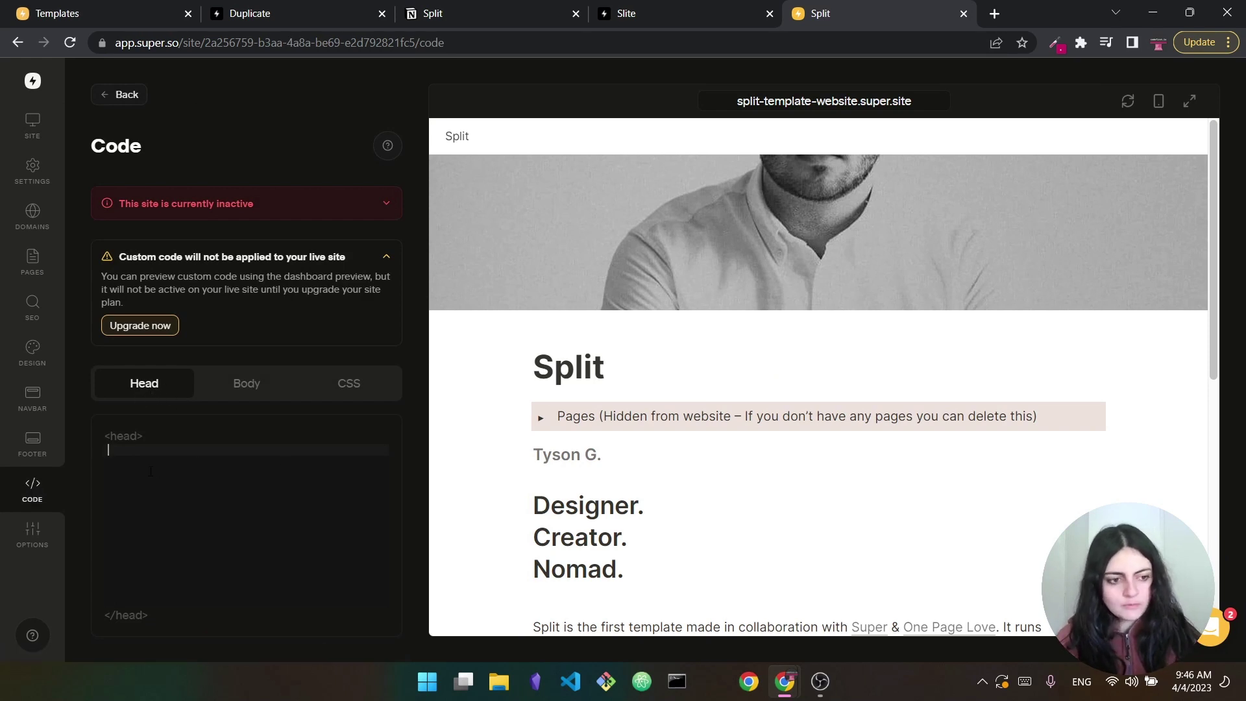
pyautogui.hotkey('ctrl', 'v')
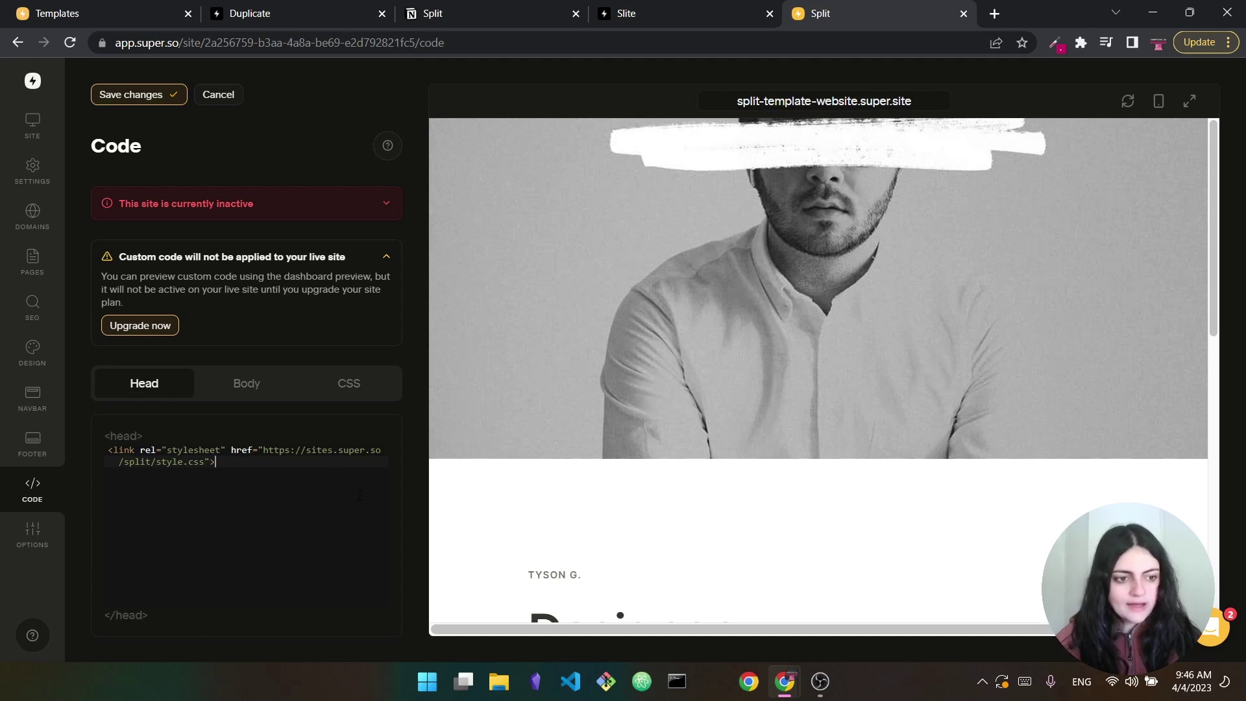
# Preview the styled two-column Split layout full-window, then collapse the preview
pyautogui.click(1189, 102)
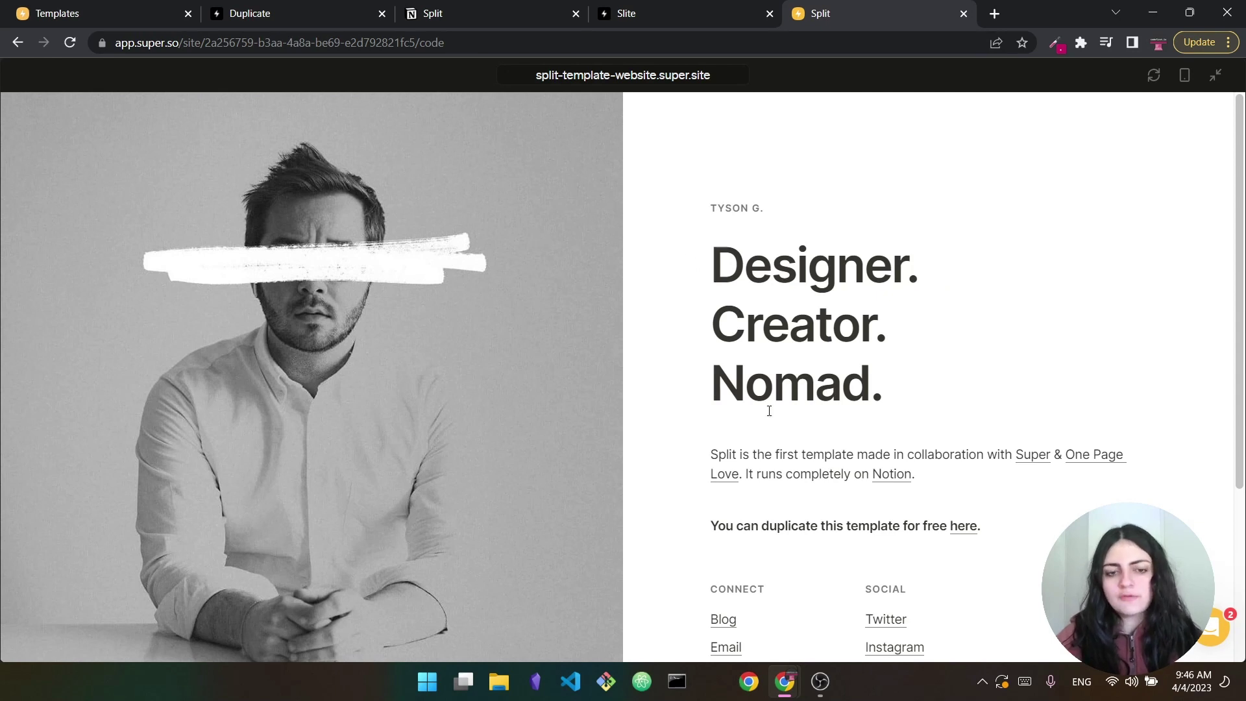
pyautogui.scroll(-3, 954, 413)
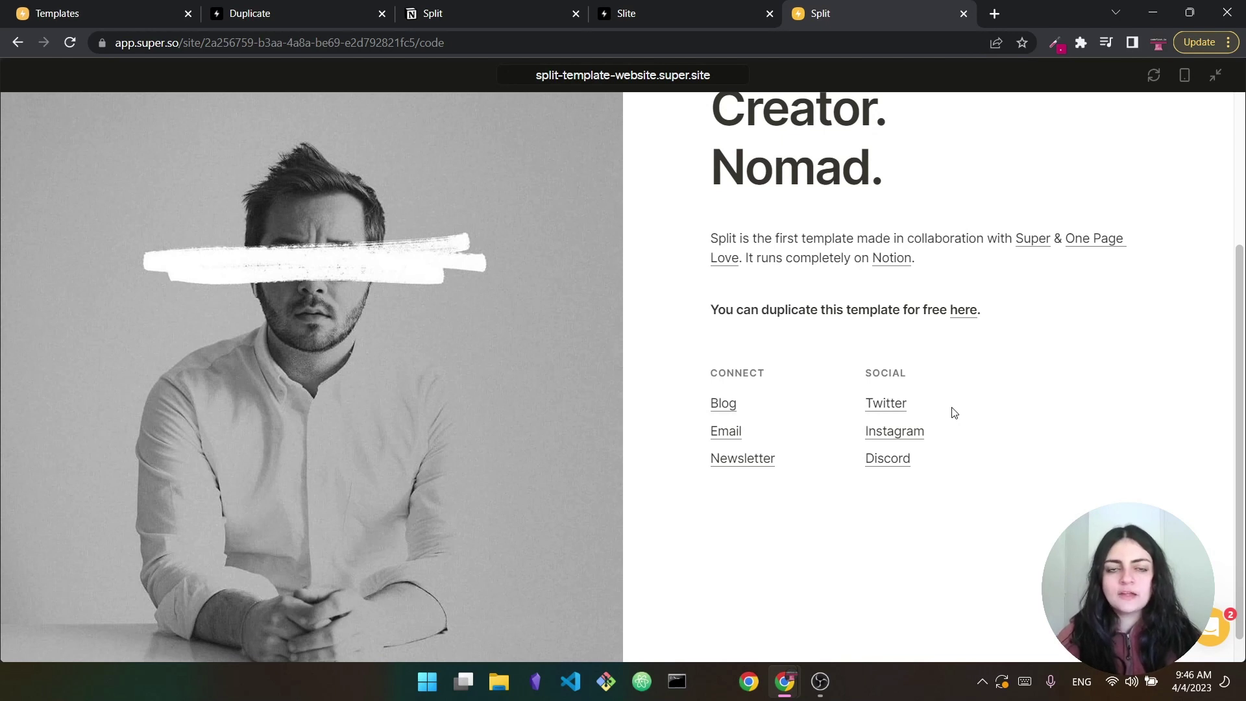
pyautogui.scroll(3, 952, 416)
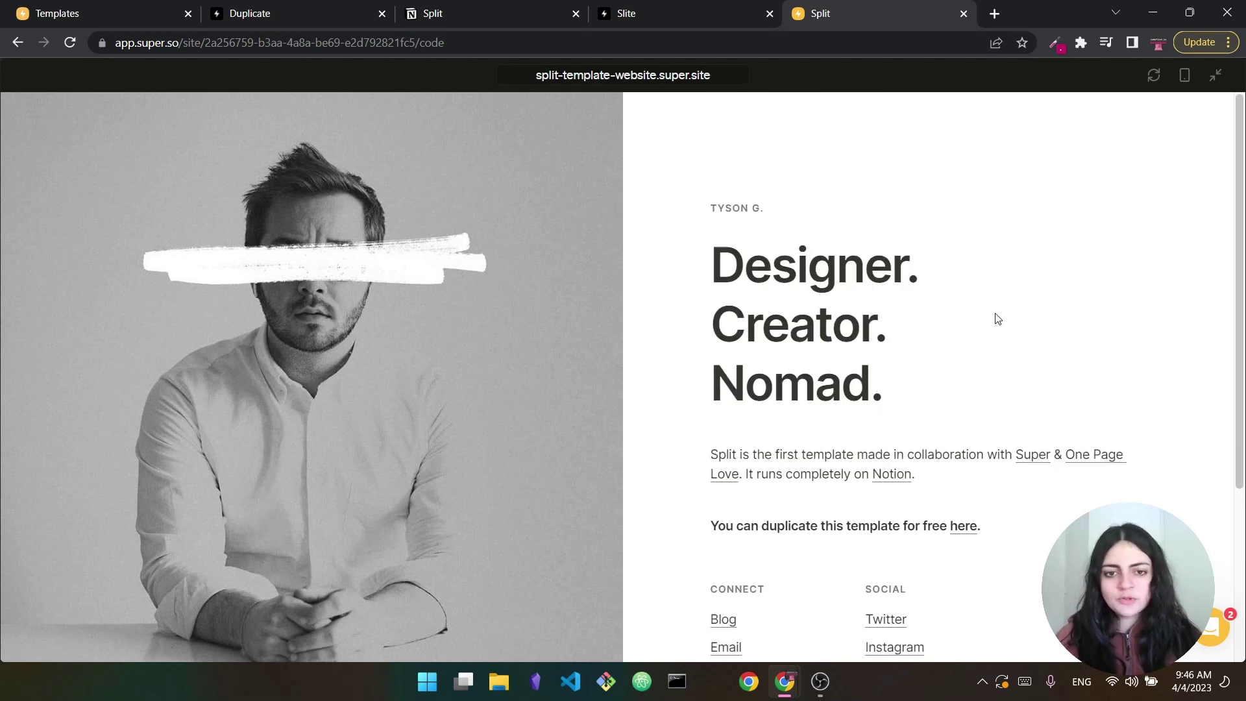
pyautogui.click(1216, 76)
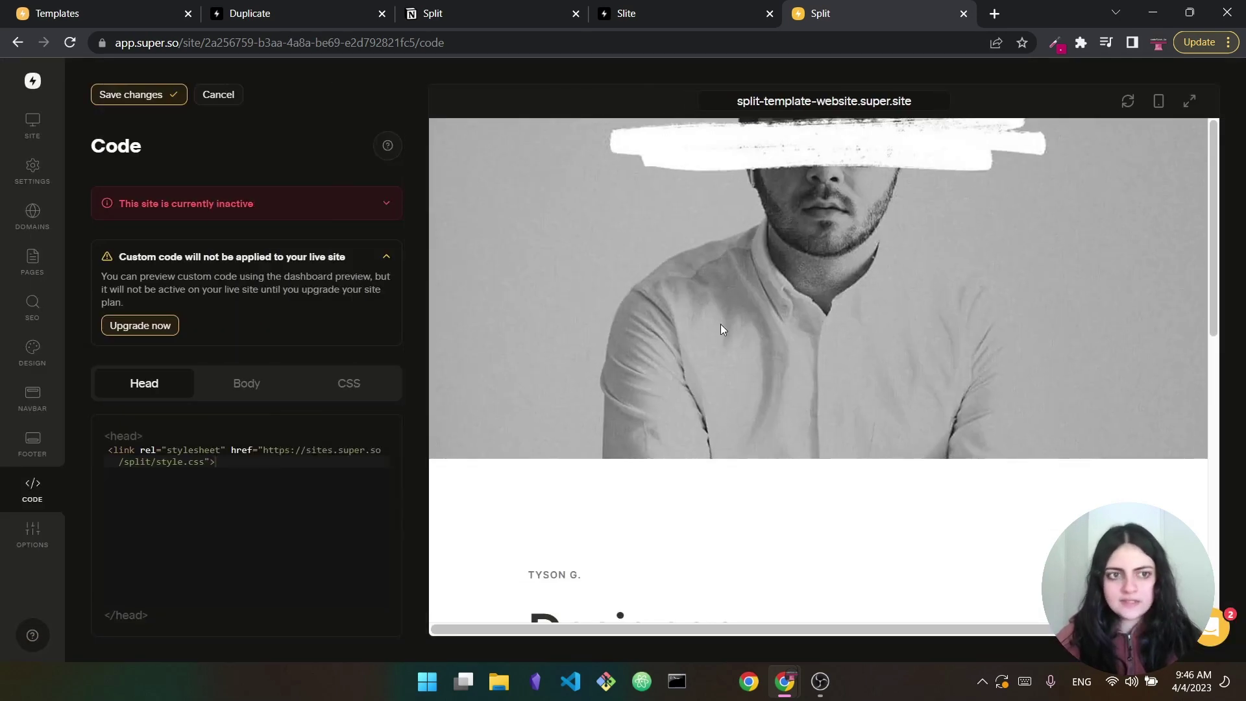
# Retitle the Split page in Notion to 'John Smith's Personal Site'
pyautogui.click(448, 13)
pyautogui.click(473, 336)
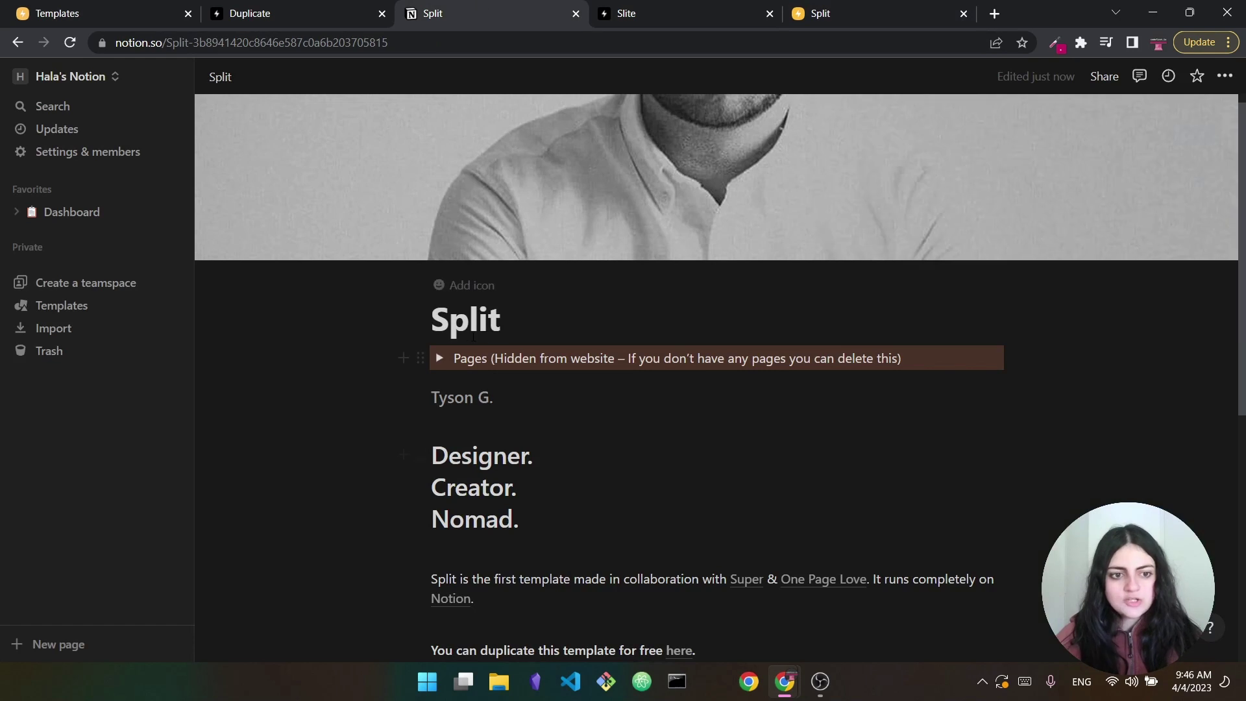
pyautogui.doubleClick(456, 329)
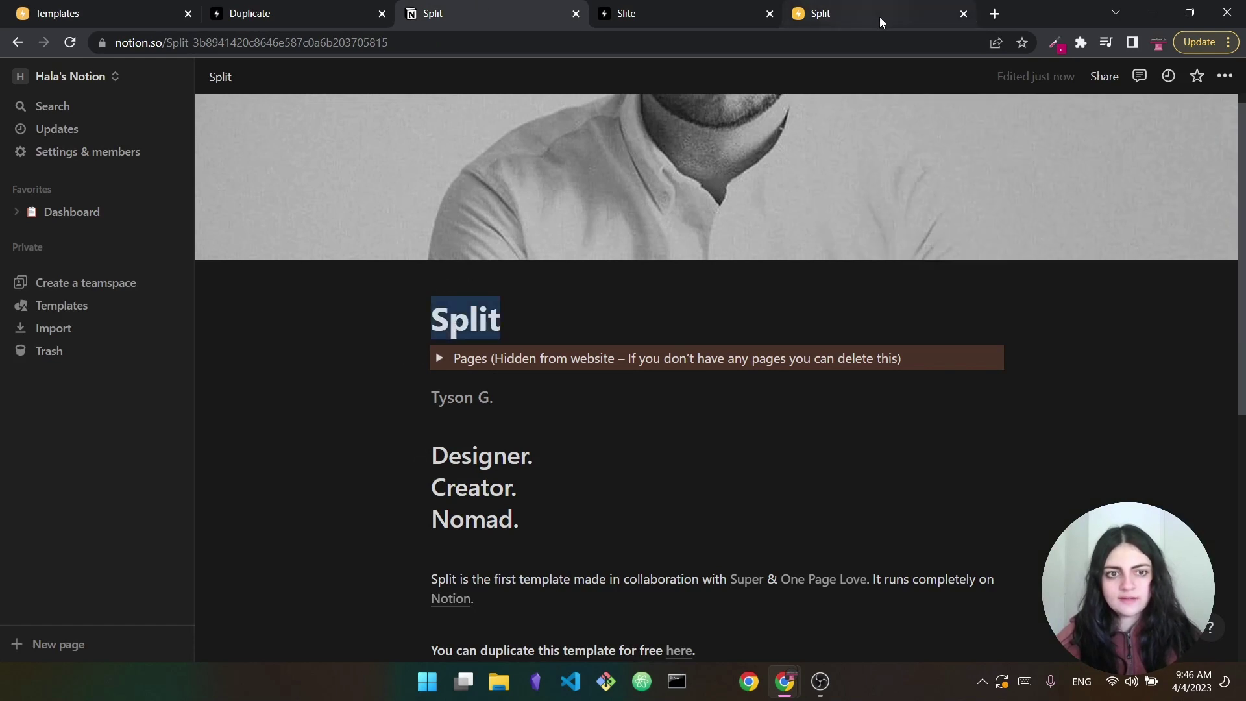
pyautogui.write('John ')
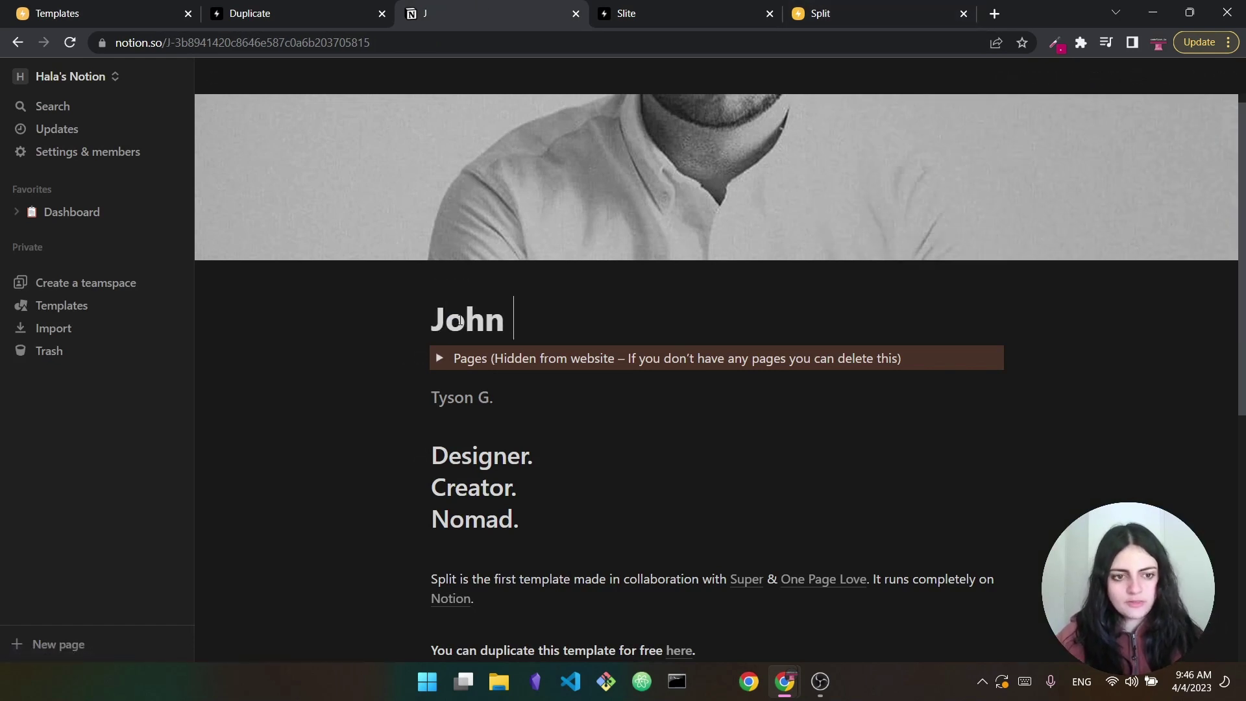
pyautogui.write("Smith's Persona")
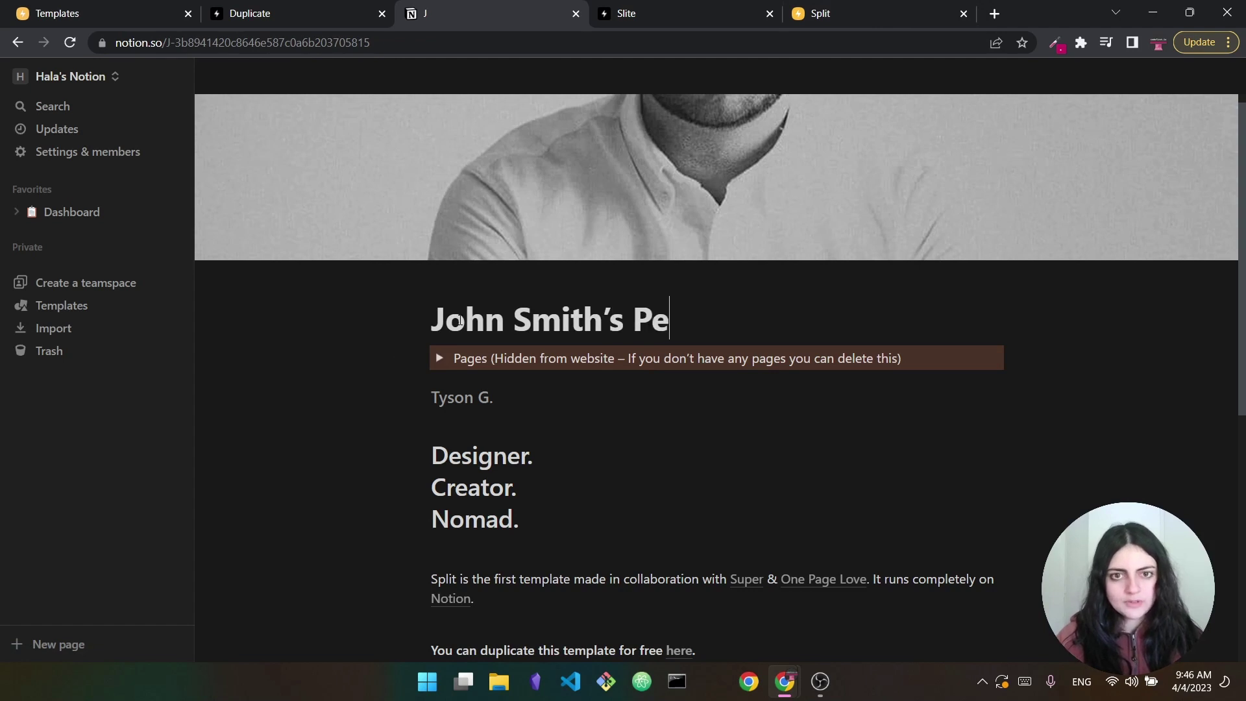
pyautogui.write('l Site')
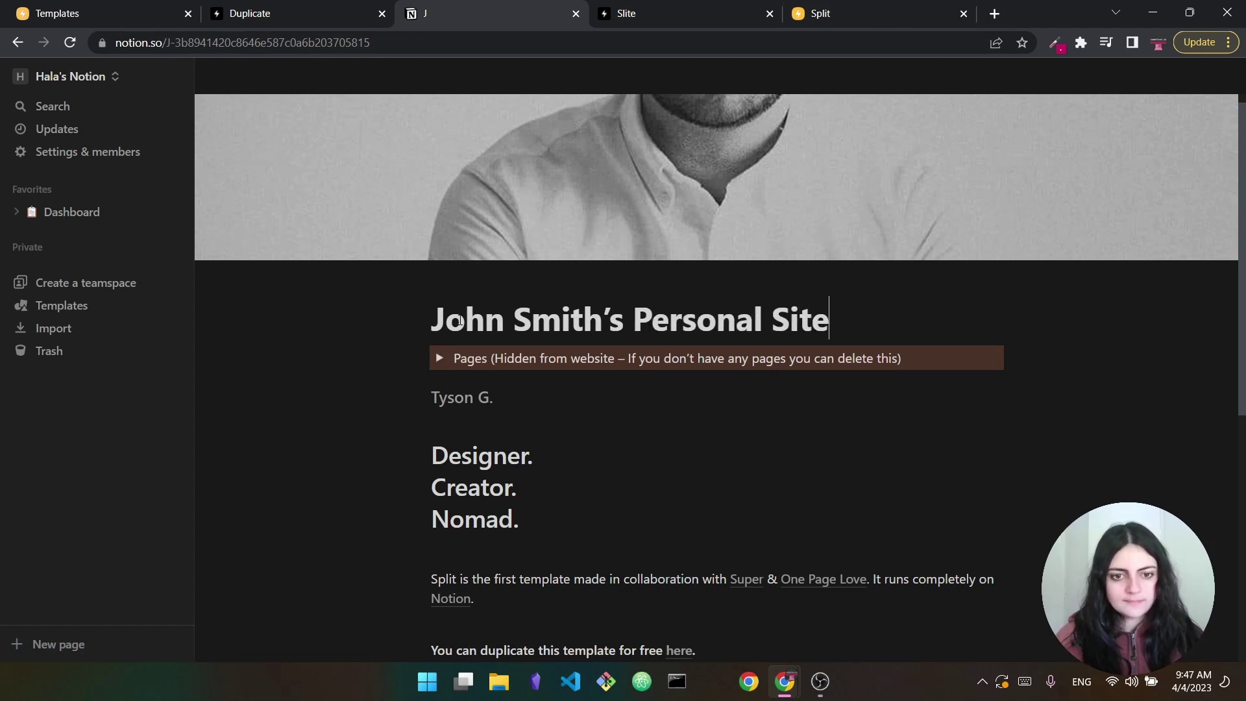
pyautogui.moveTo(495, 397); pyautogui.dragTo(435, 400)
pyautogui.write('John Smitgh')
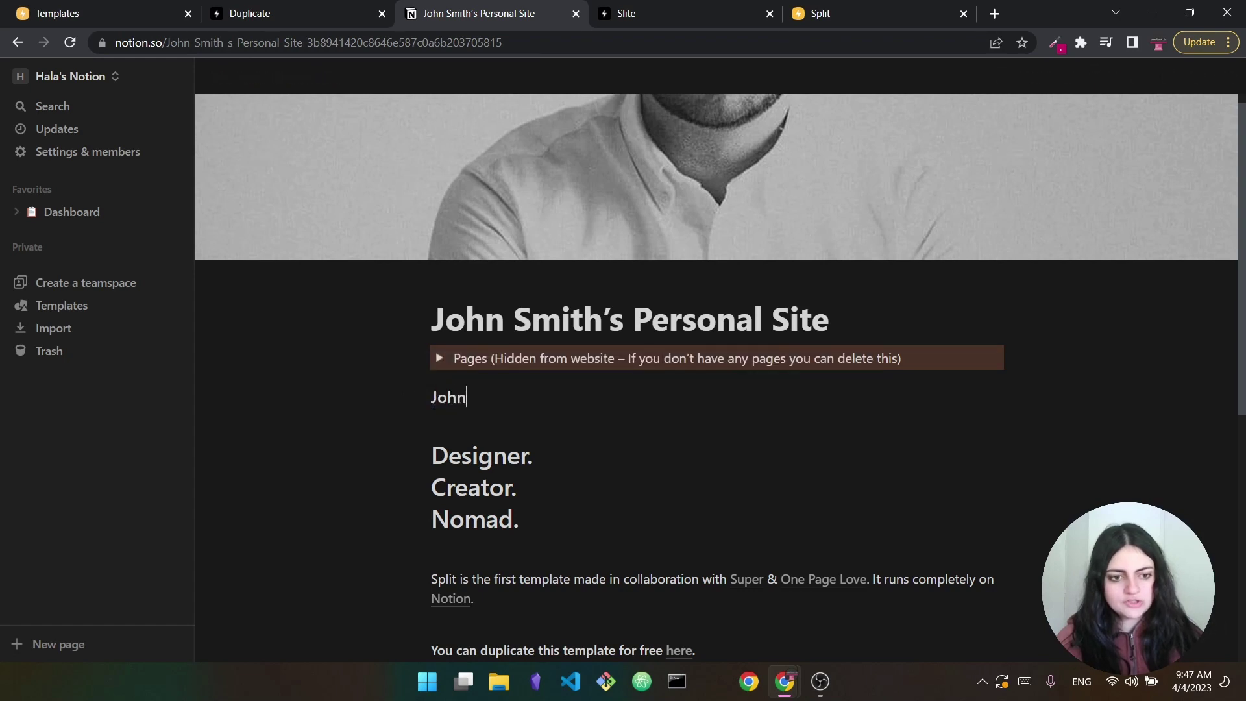
pyautogui.press('BackSpace')
pyautogui.press('BackSpace')
pyautogui.write('h')
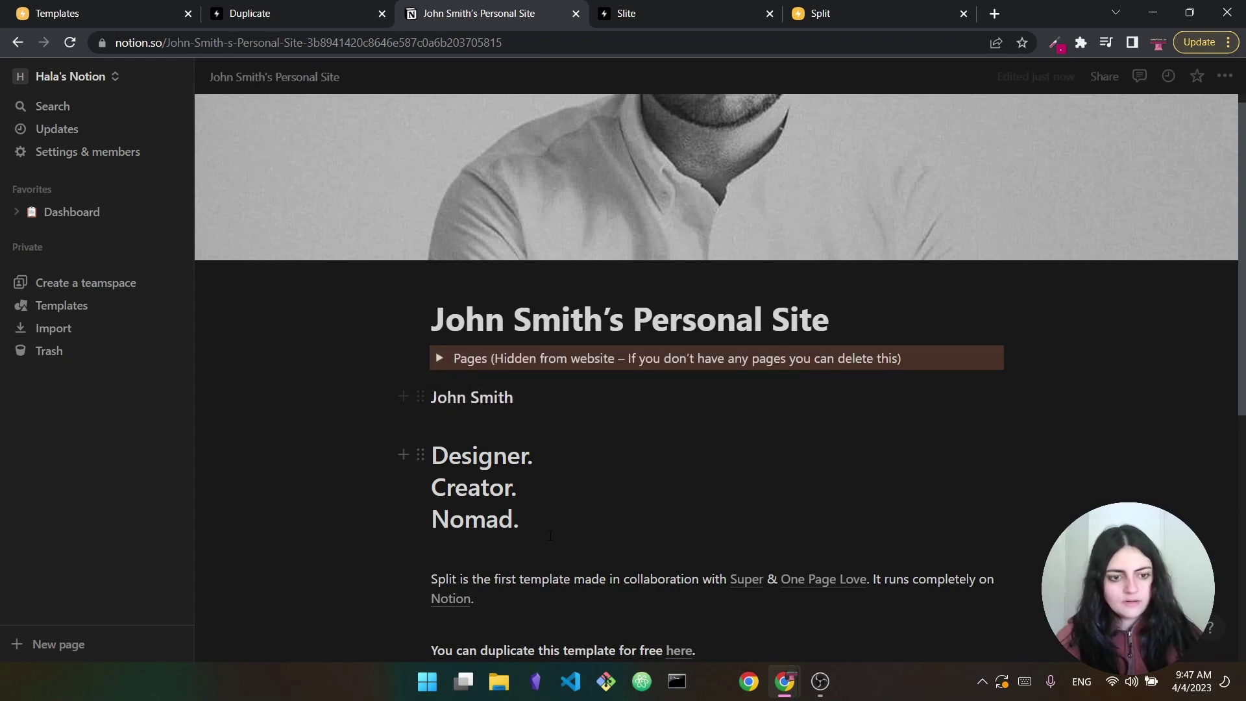
pyautogui.scroll(-3, 551, 536)
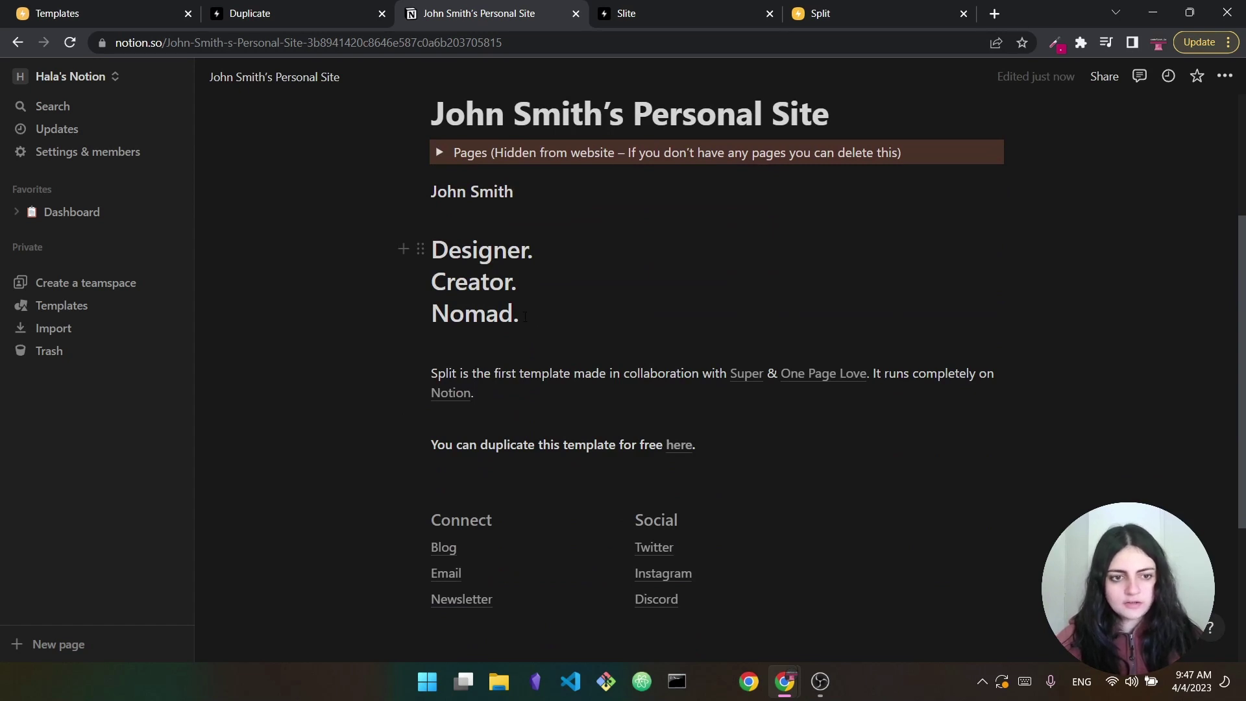
pyautogui.moveTo(526, 317); pyautogui.dragTo(432, 283)
# Replace Creator./Nomad. with 'Developer.' and refresh Super's preview to show the edits
pyautogui.write('Dev')
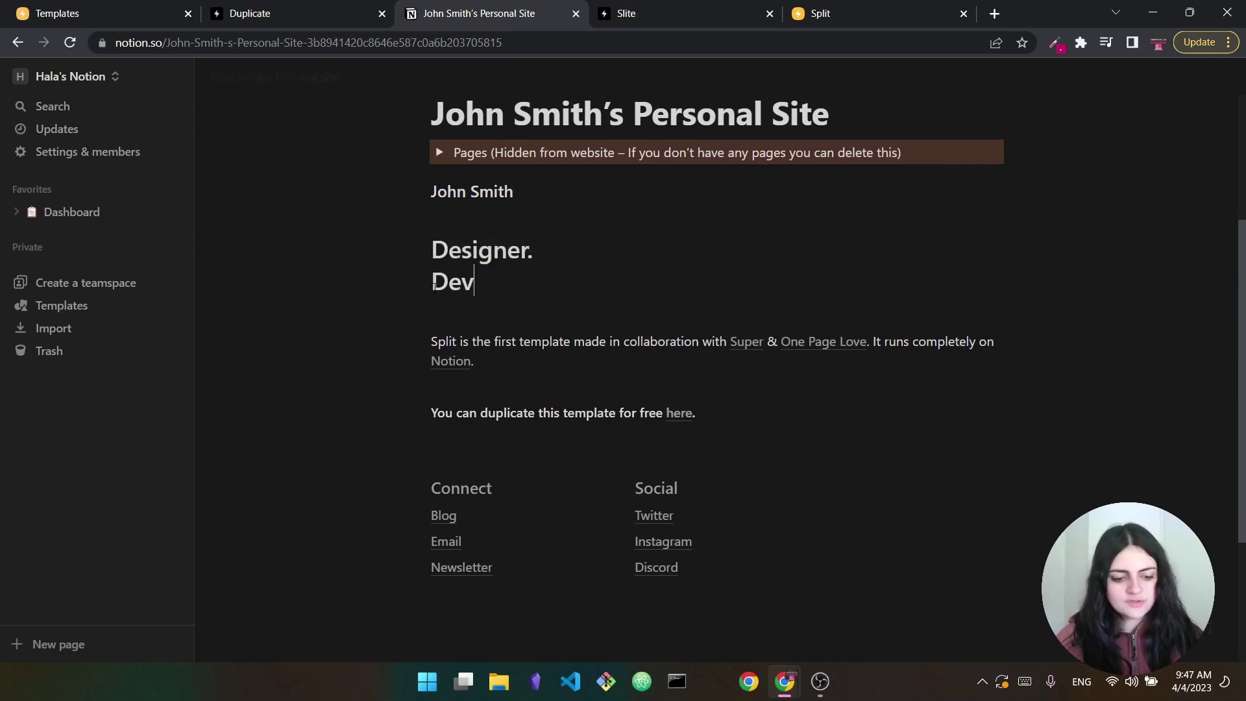
pyautogui.write('eloper.')
pyautogui.click(820, 13)
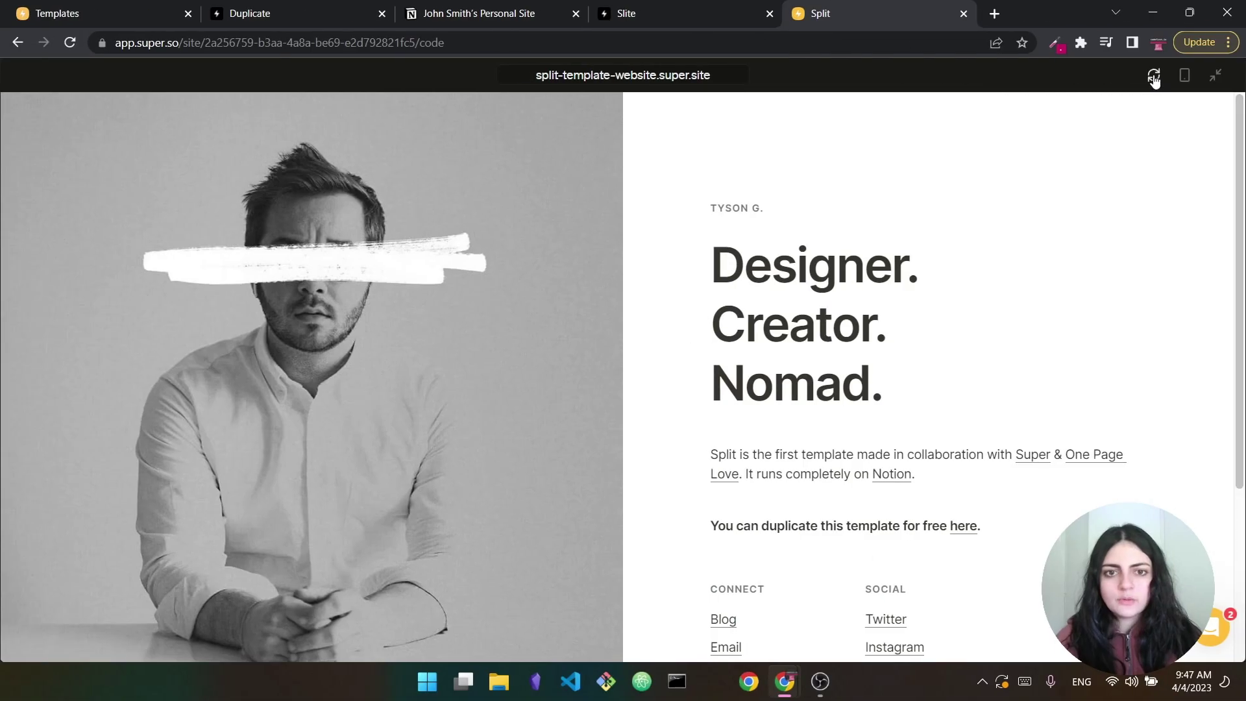
pyautogui.click(1155, 78)
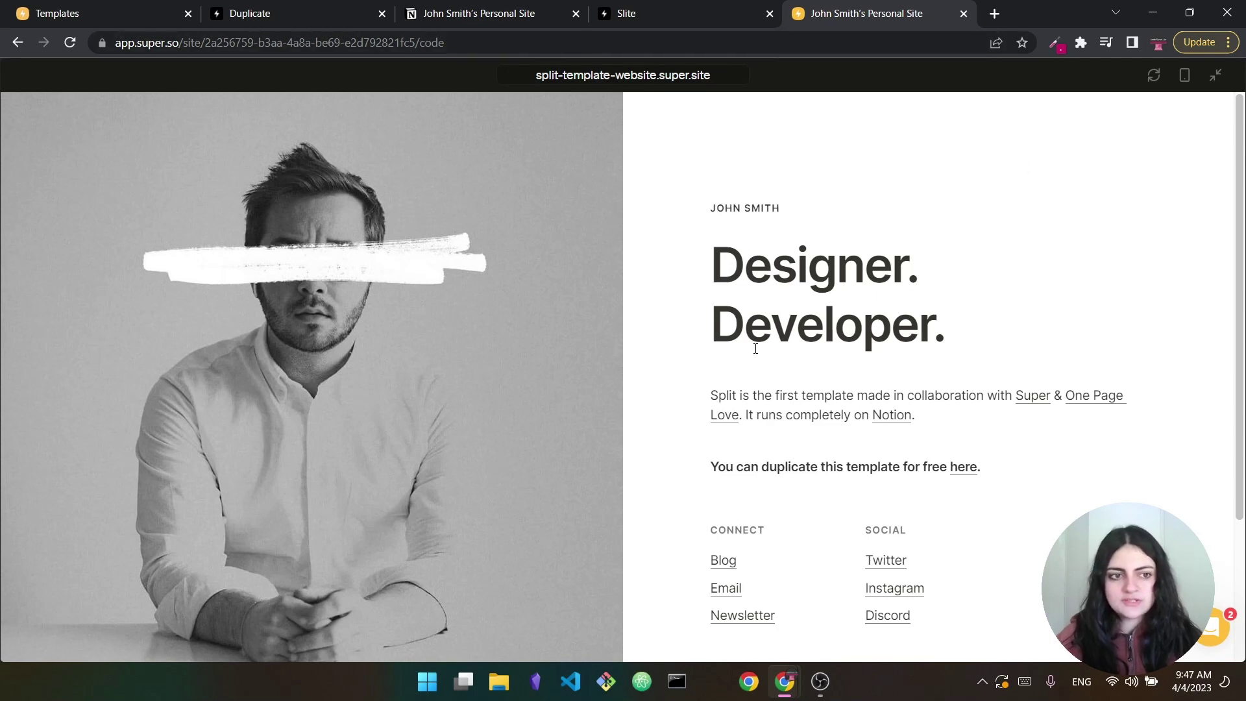
pyautogui.click(500, 13)
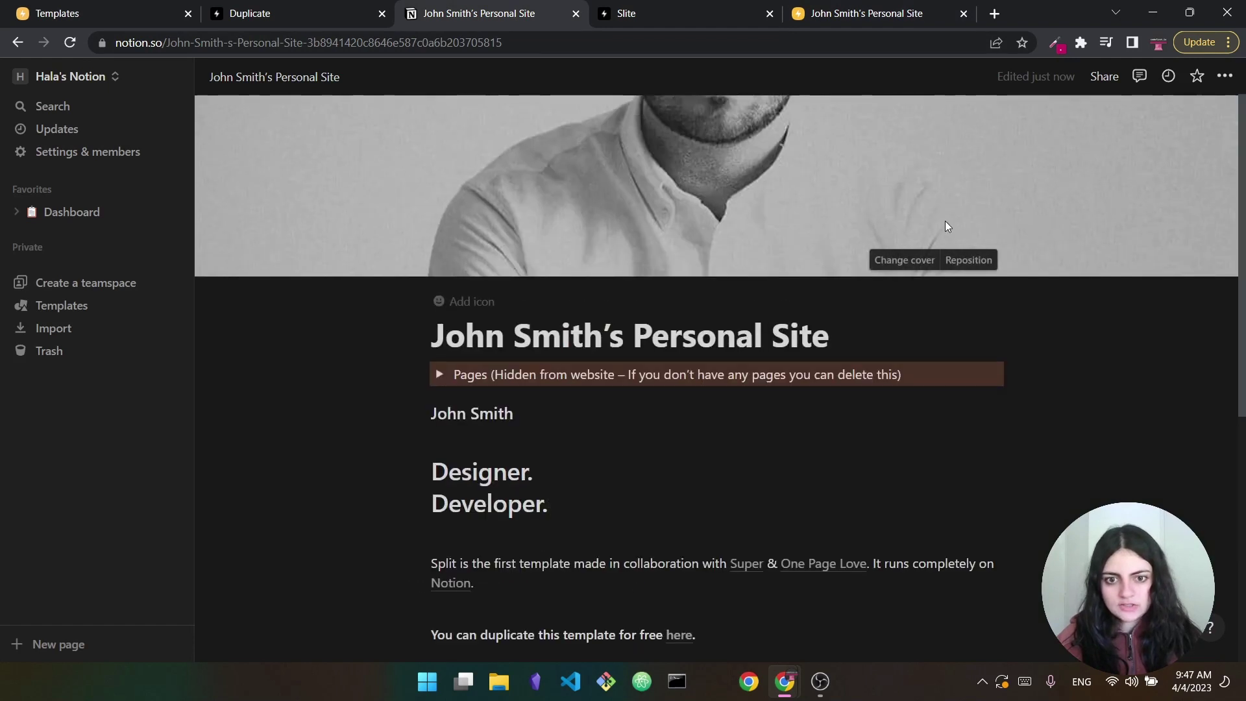
# Change the page cover to an Unsplash 'person' photo of a smiling bearded man
pyautogui.click(902, 261)
pyautogui.click(858, 290)
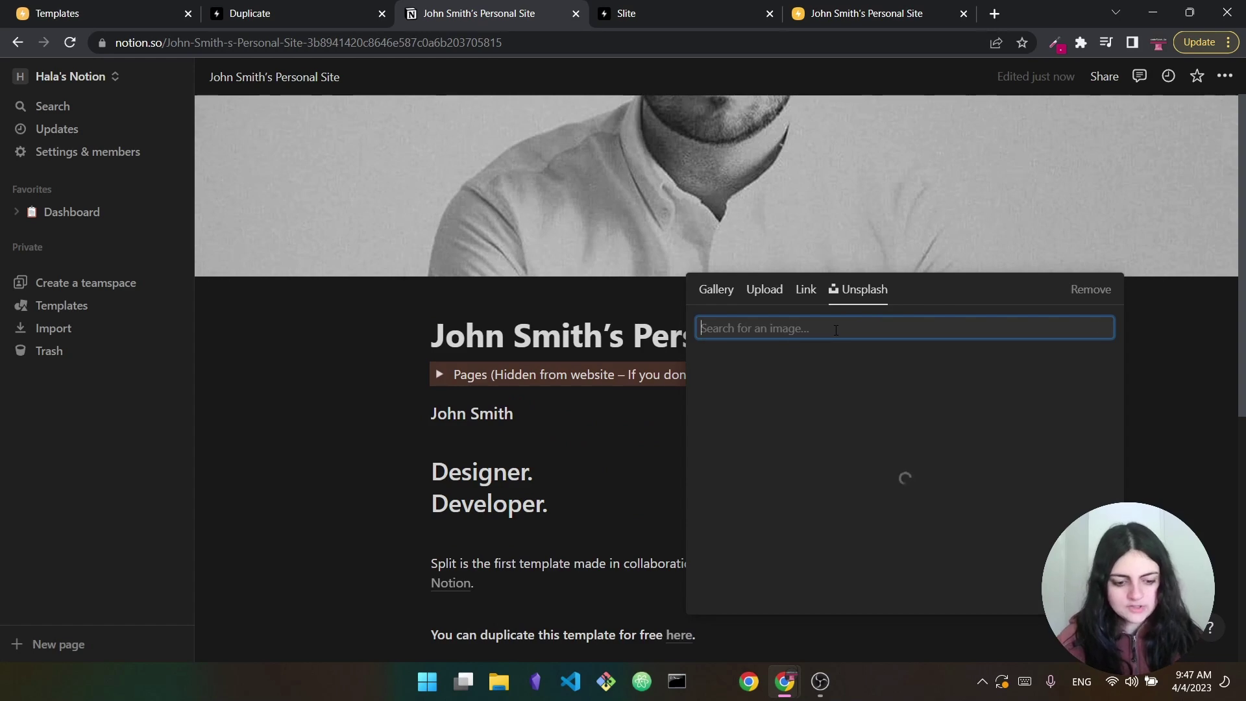
pyautogui.write('person')
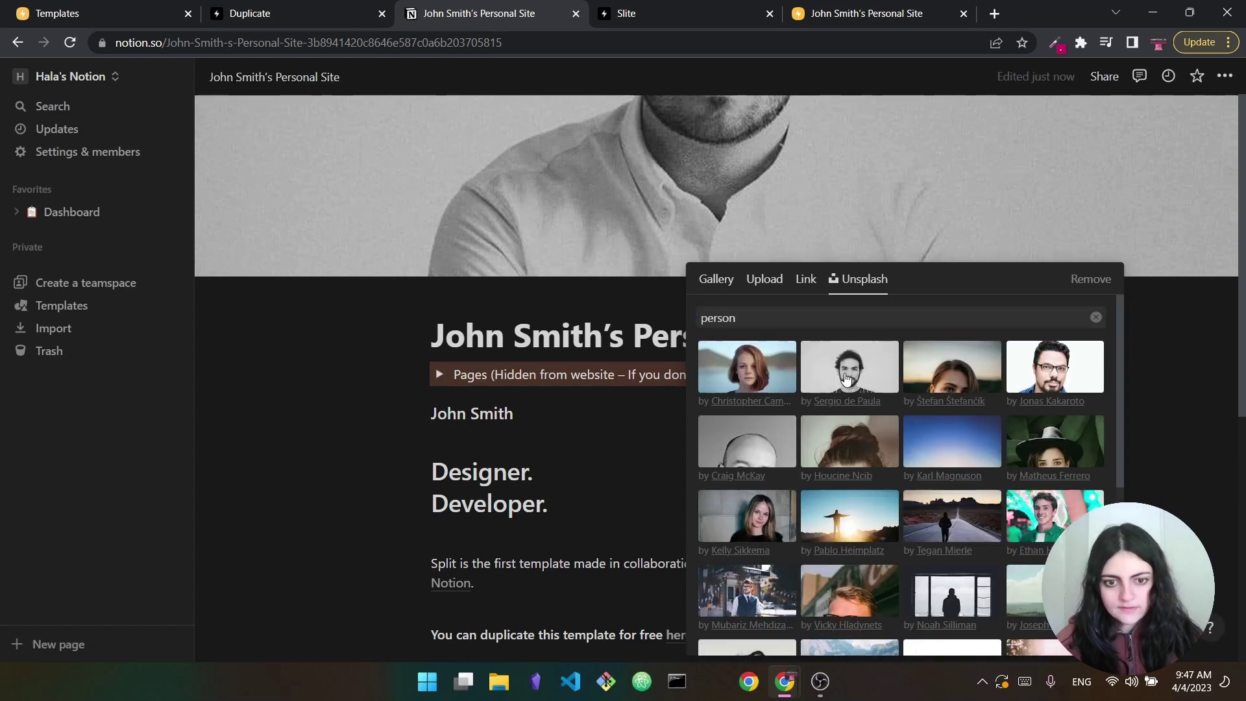
pyautogui.click(846, 379)
pyautogui.scroll(-3, 735, 477)
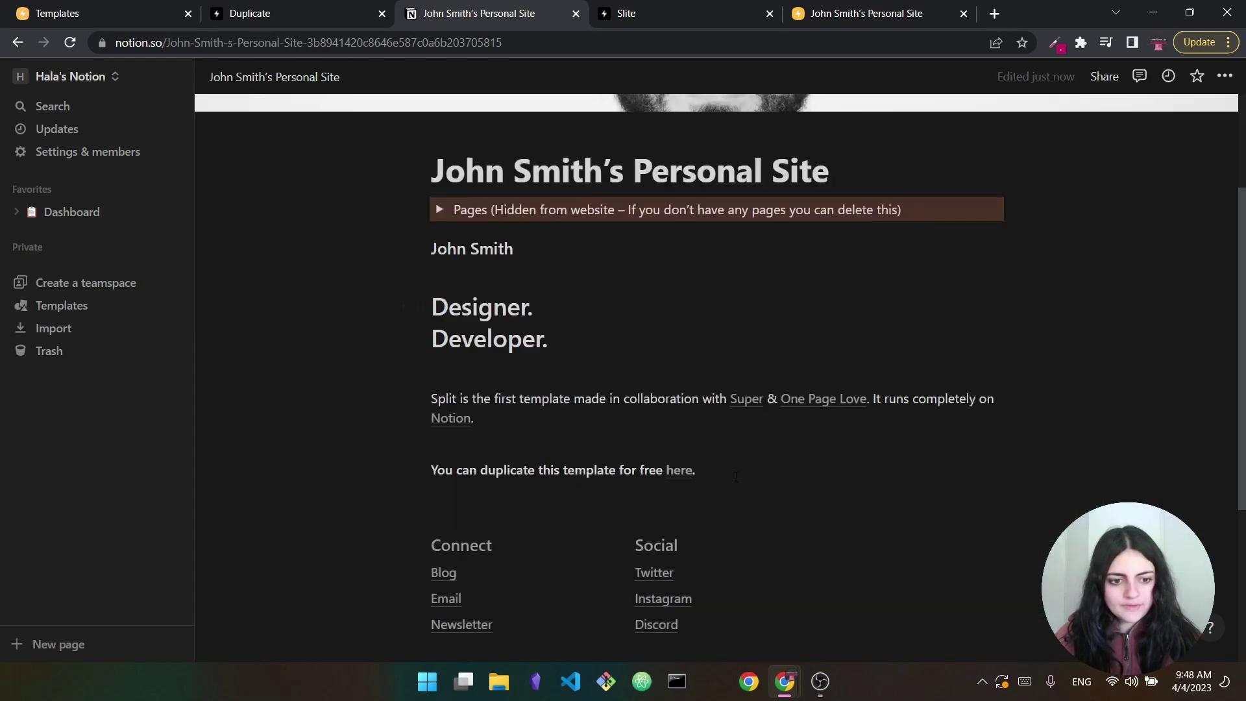
pyautogui.scroll(-3, 735, 477)
pyautogui.scroll(2, 718, 569)
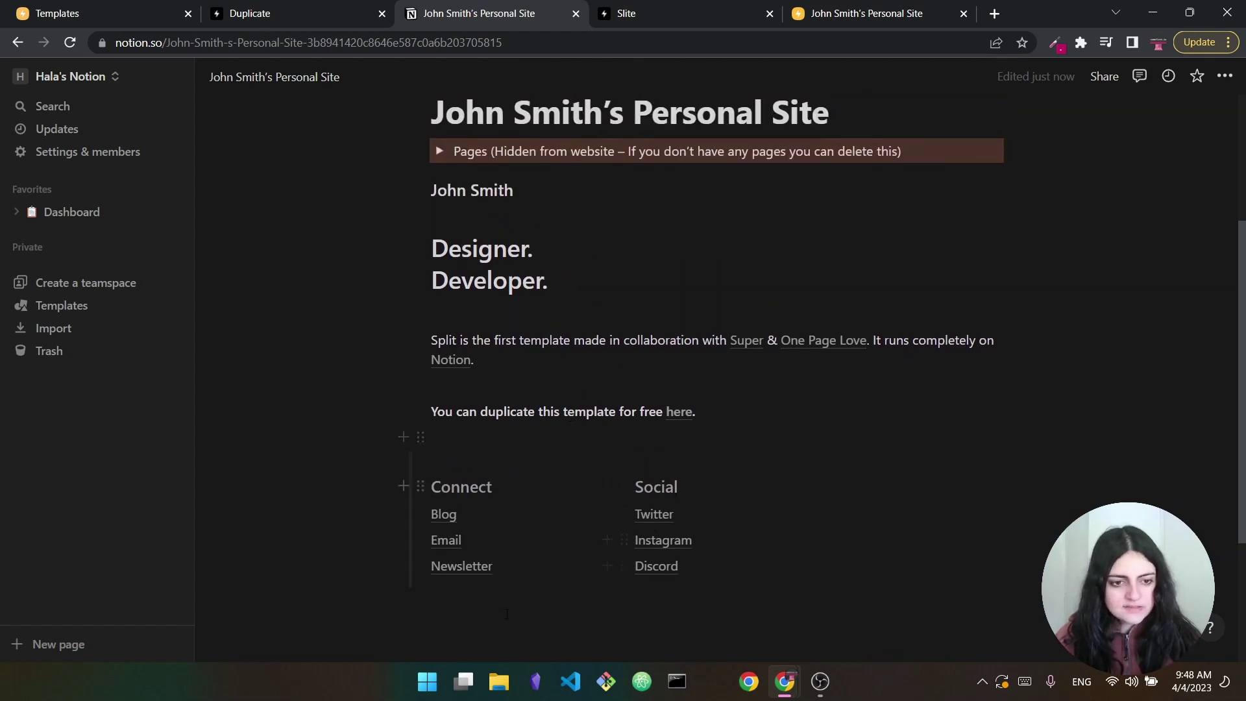
pyautogui.scroll(2, 691, 455)
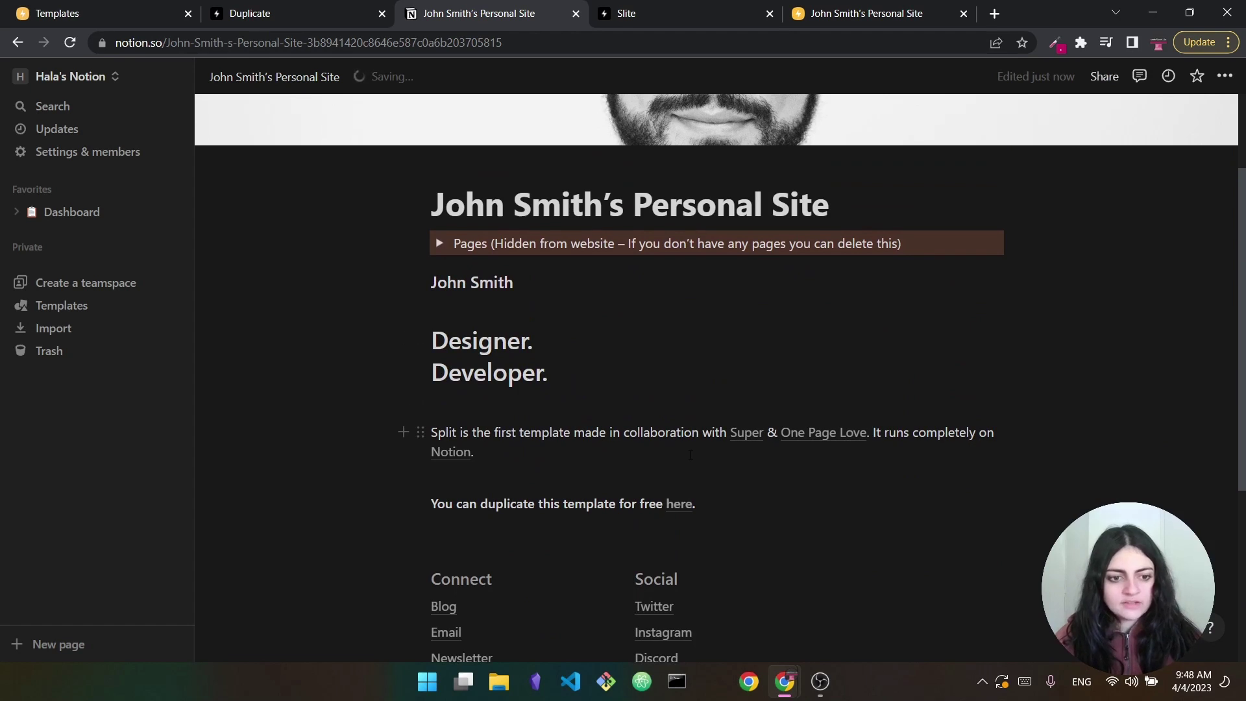
# Replace the duplicate-template line with 'You can contact me here.' and add a blank line below
pyautogui.click(728, 512)
pyautogui.press('Return')
pyautogui.press('Return')
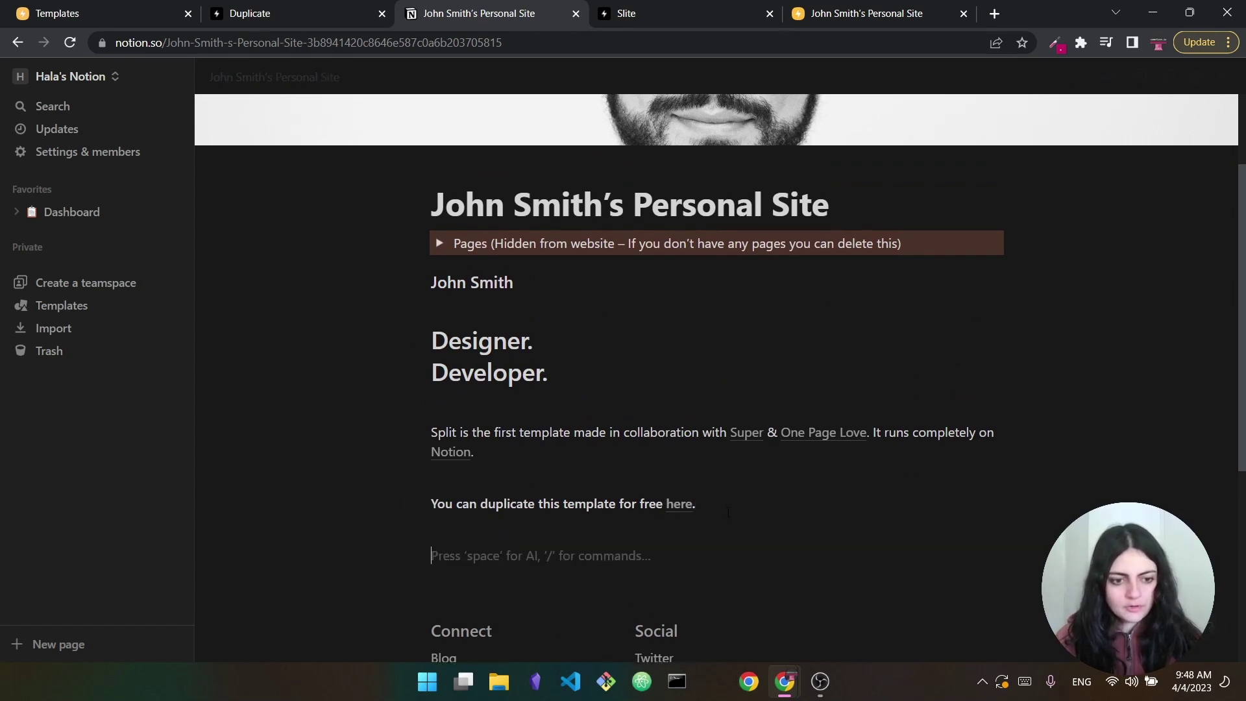
pyautogui.press('BackSpace')
pyautogui.press('BackSpace')
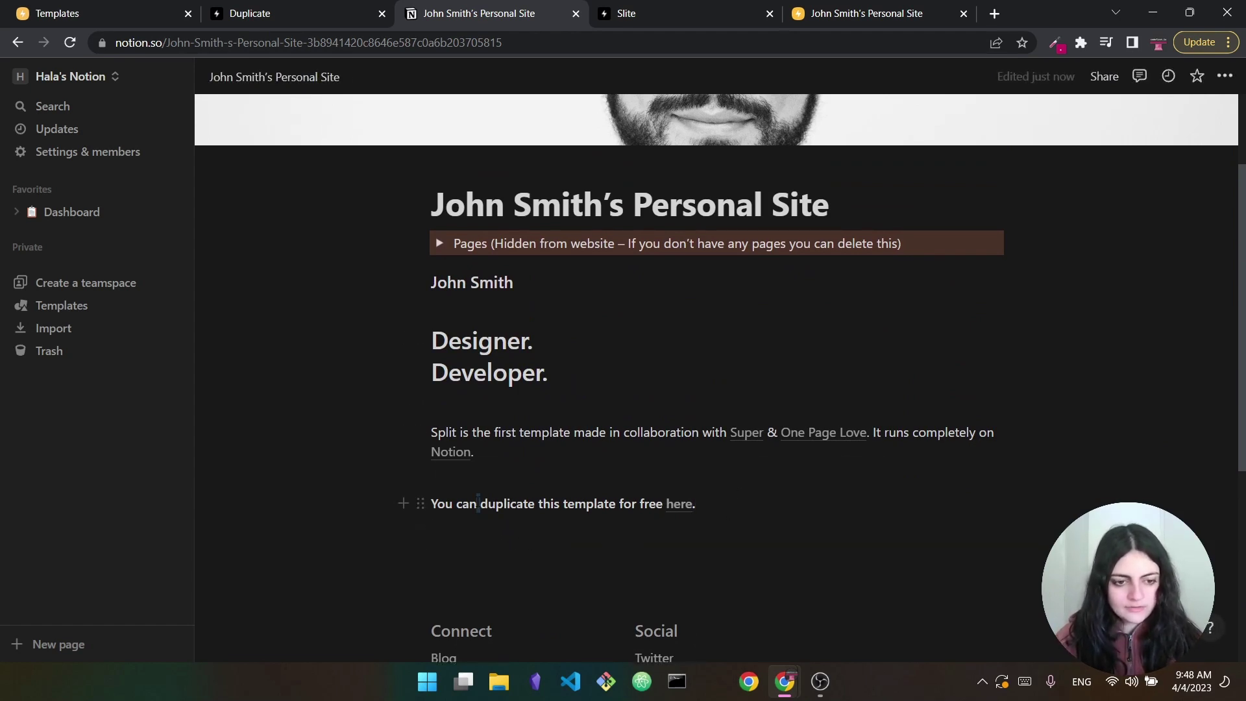
pyautogui.tripleClick(484, 510)
pyautogui.press('BackSpace')
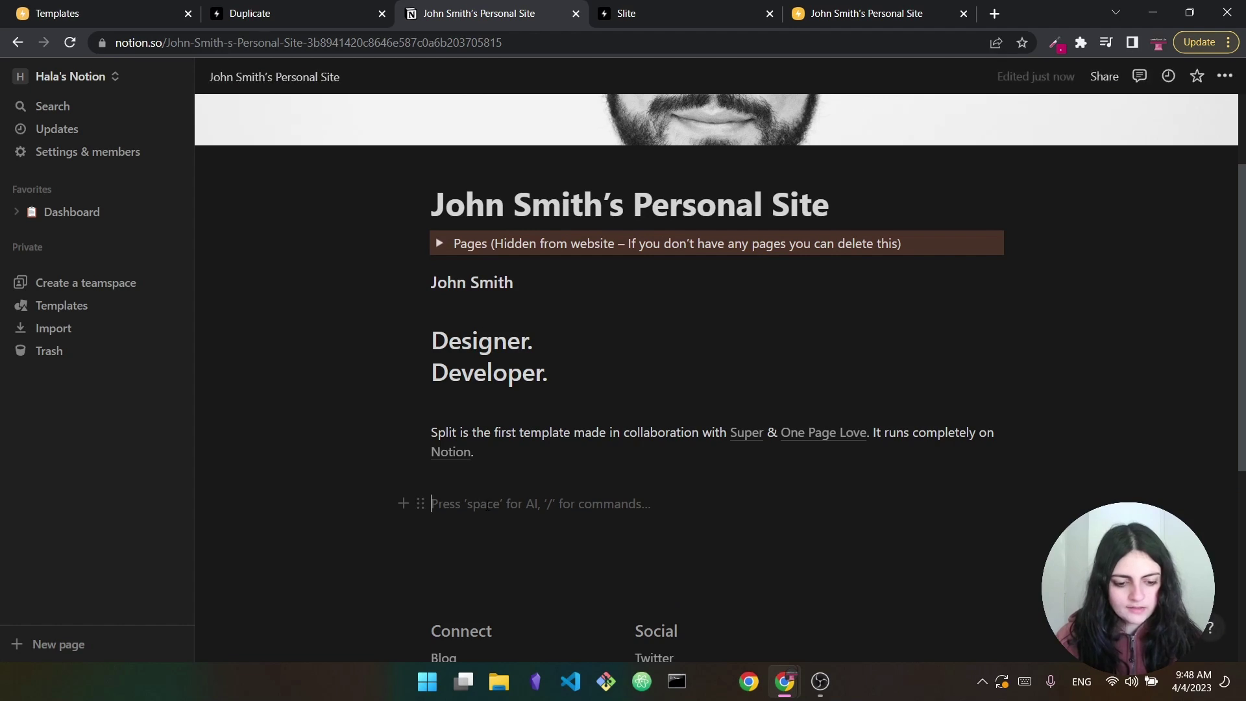
pyautogui.write('You can conta')
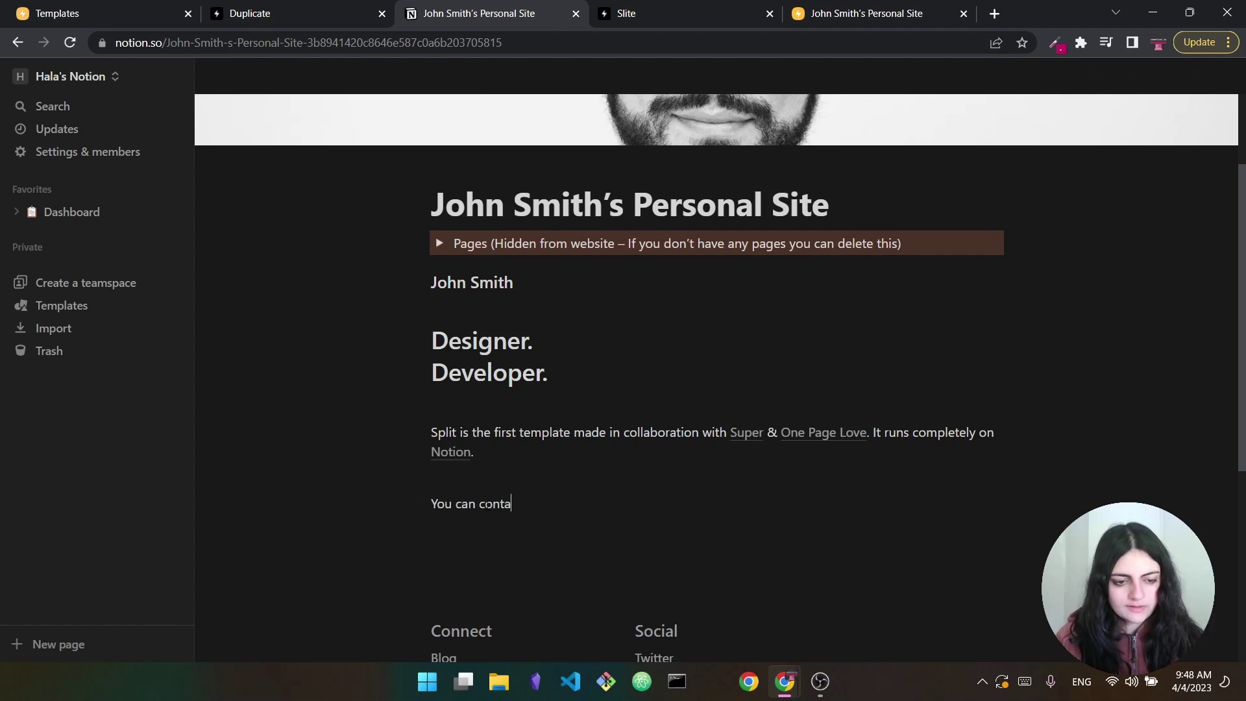
pyautogui.write('ct me here.')
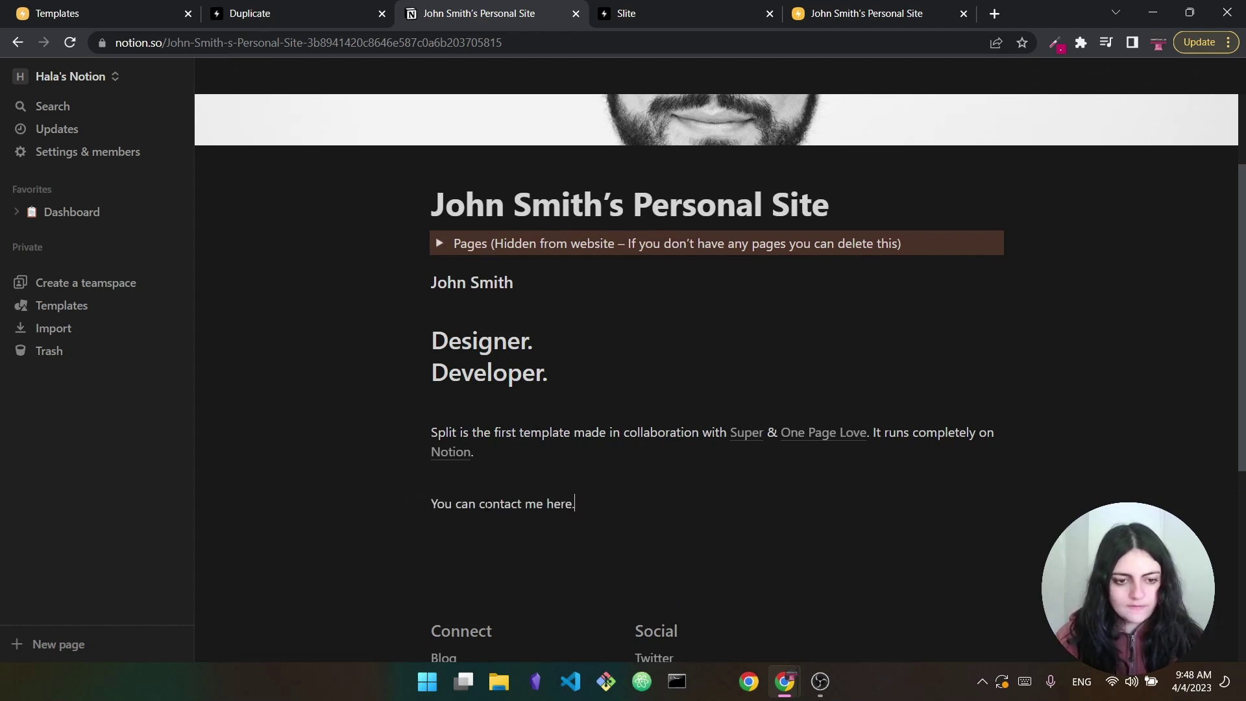
pyautogui.moveTo(547, 504); pyautogui.dragTo(573, 503)
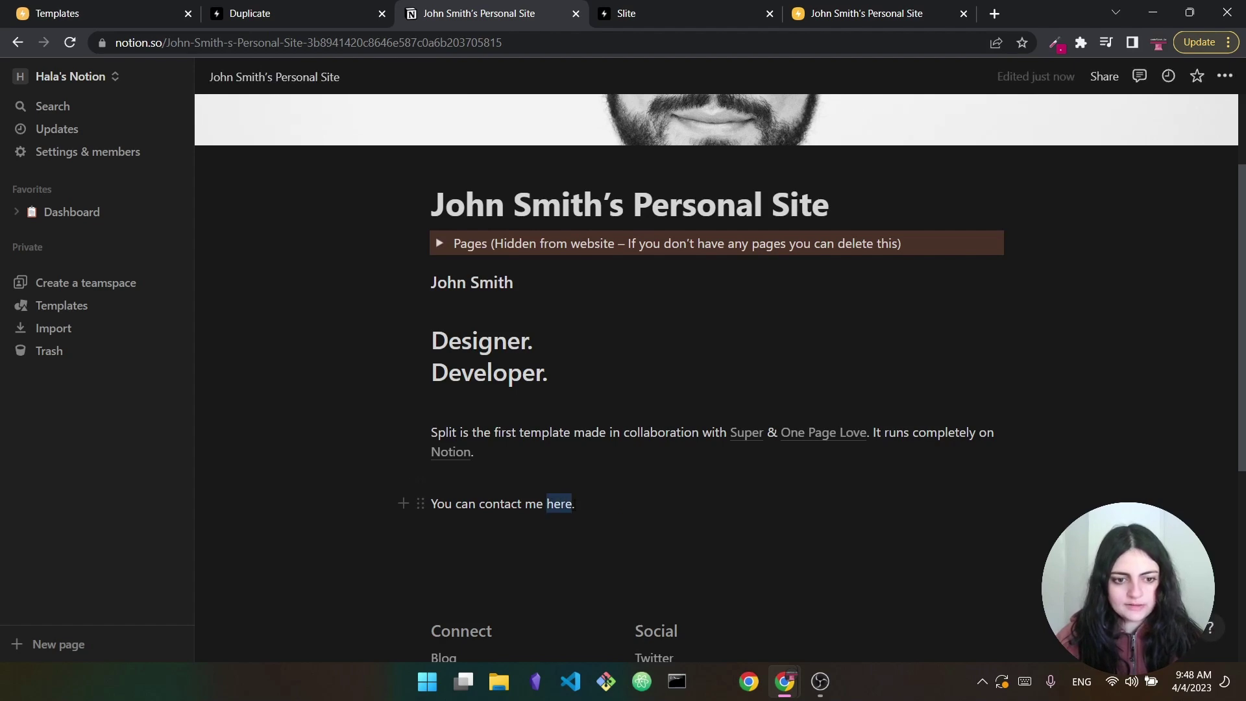
pyautogui.click(633, 520)
pyautogui.press('Return')
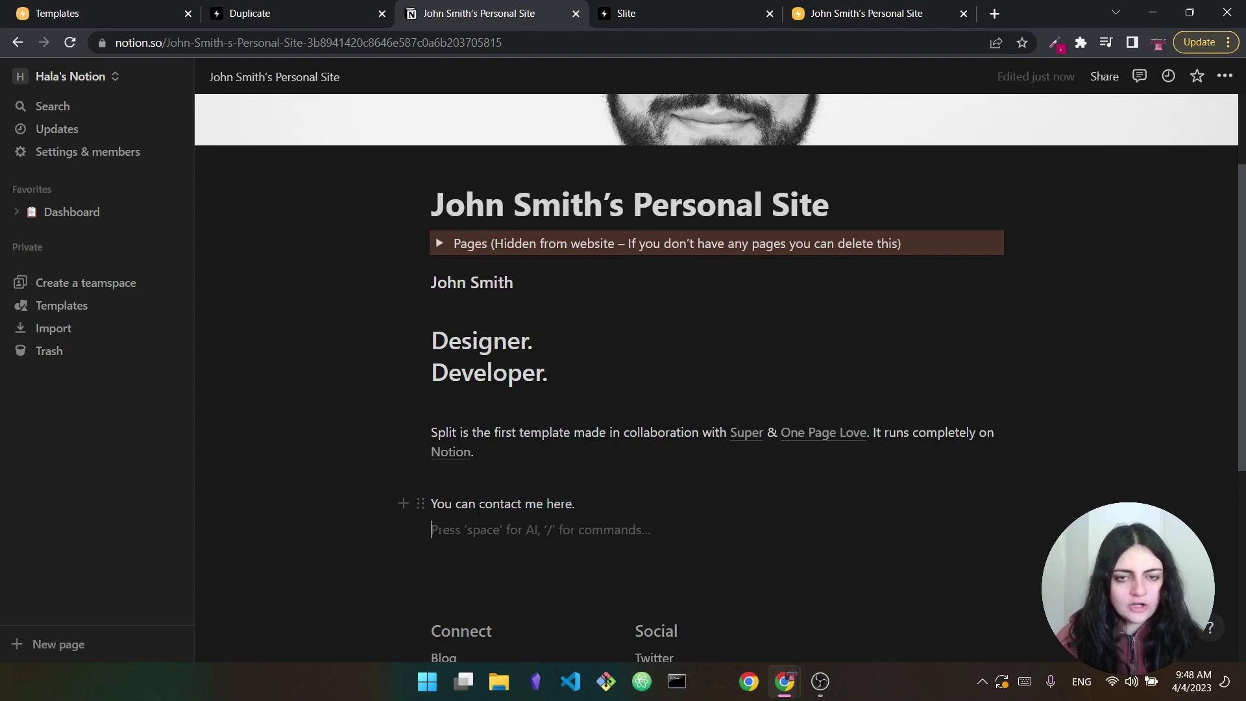
pyautogui.click(866, 13)
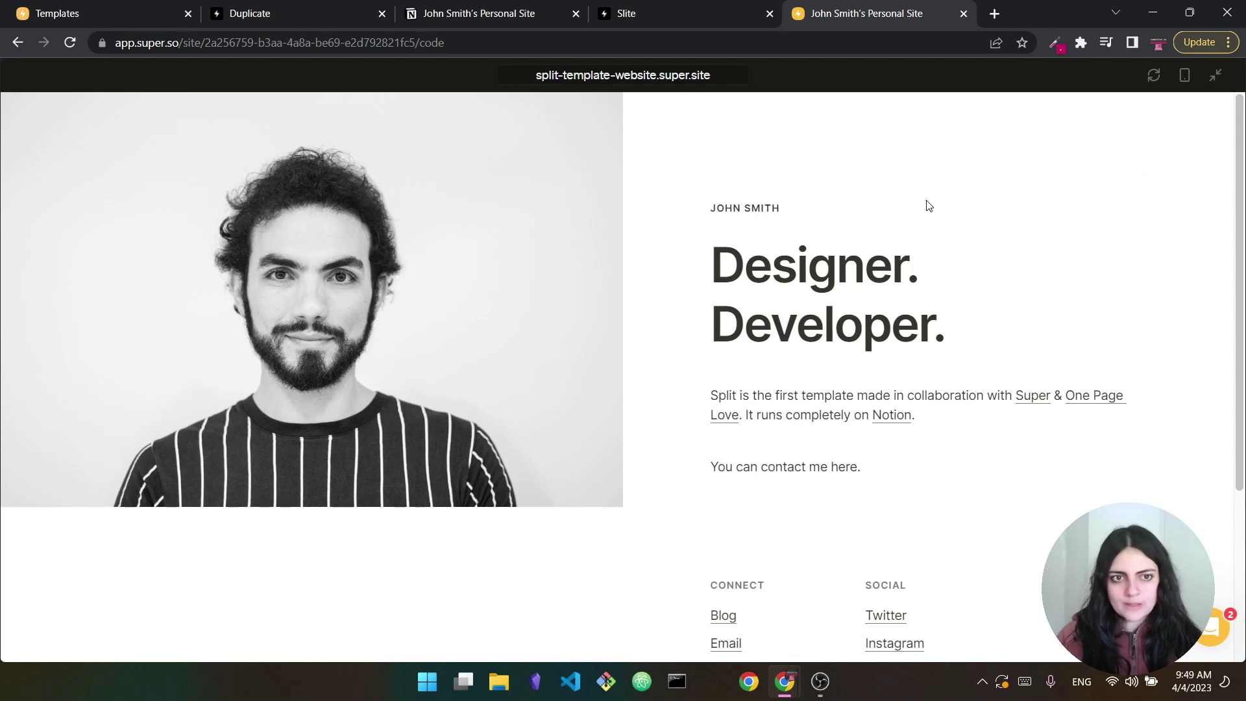
# Switch to the Slite template site and scroll through it
pyautogui.click(722, 12)
pyautogui.scroll(-3, 793, 383)
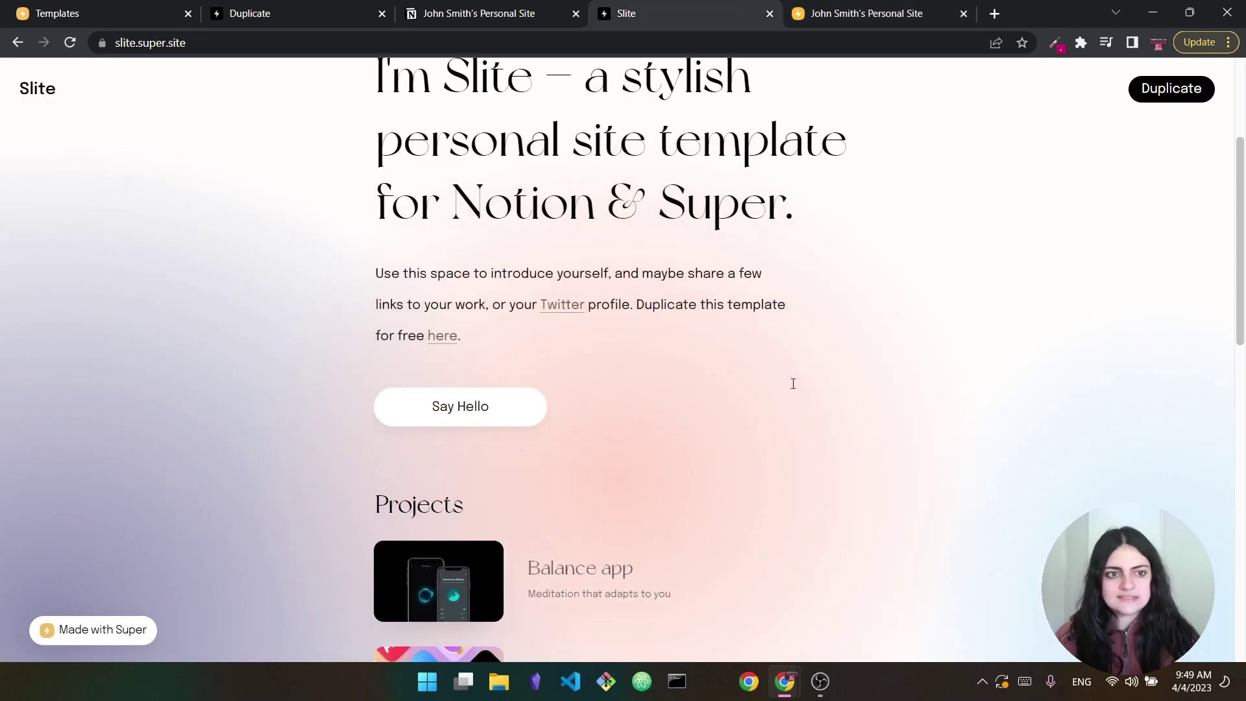
pyautogui.scroll(2, 793, 383)
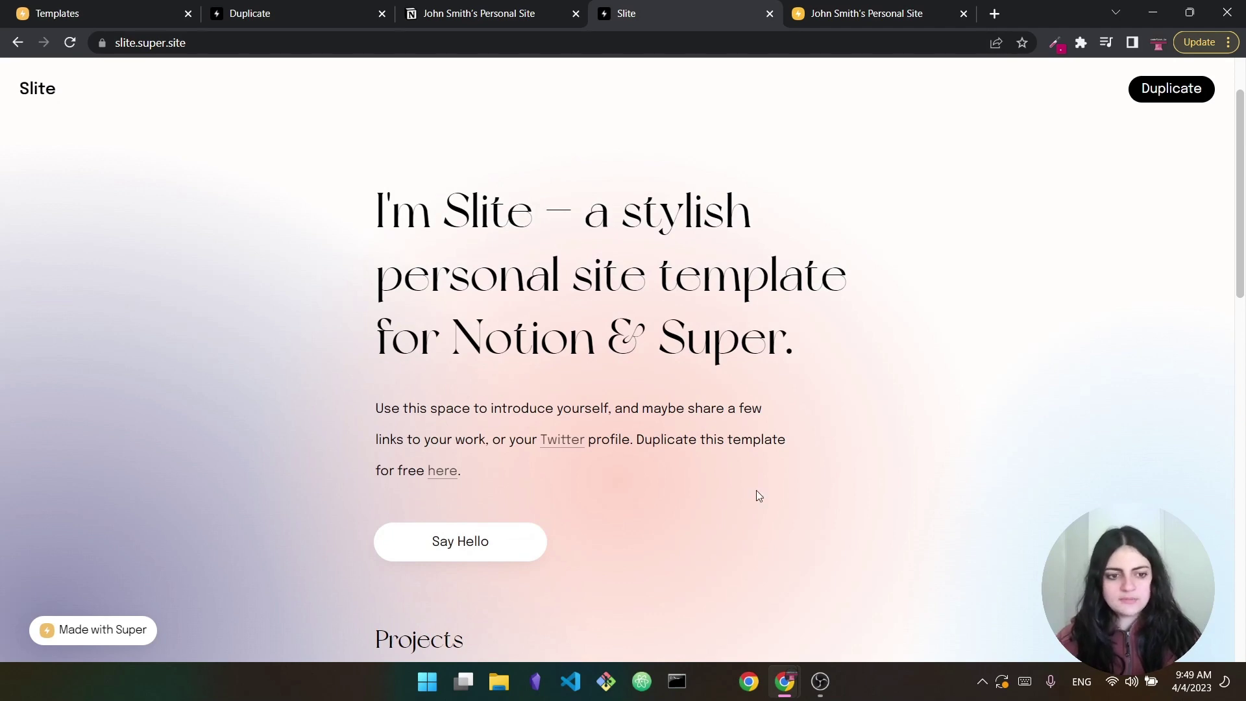
pyautogui.scroll(-3, 754, 495)
pyautogui.scroll(-3, 702, 479)
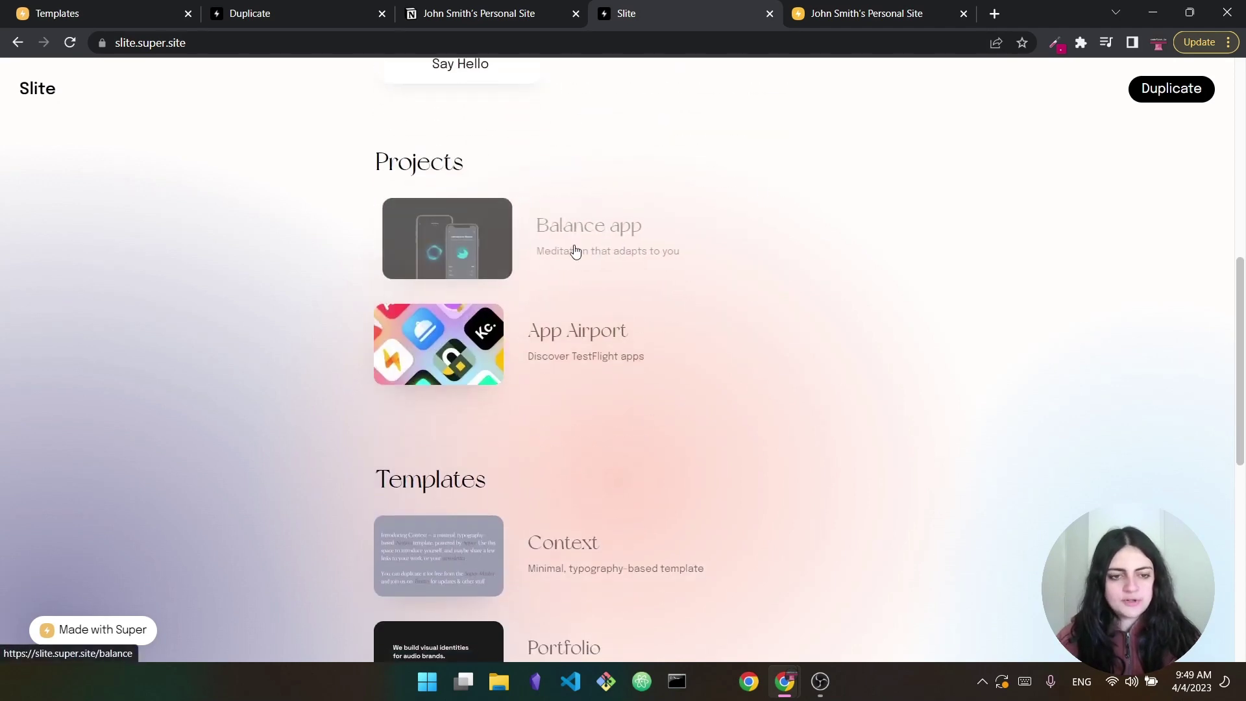
pyautogui.scroll(-5, 617, 389)
pyautogui.scroll(-3, 569, 450)
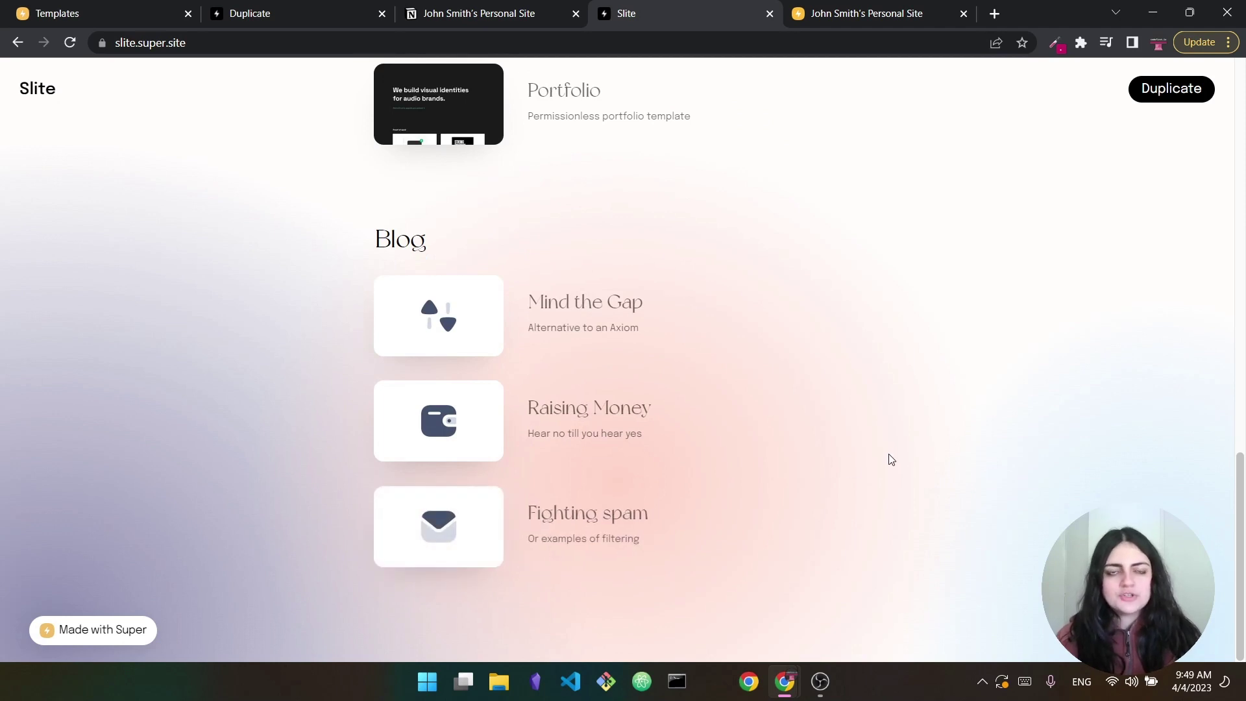
pyautogui.scroll(10, 889, 457)
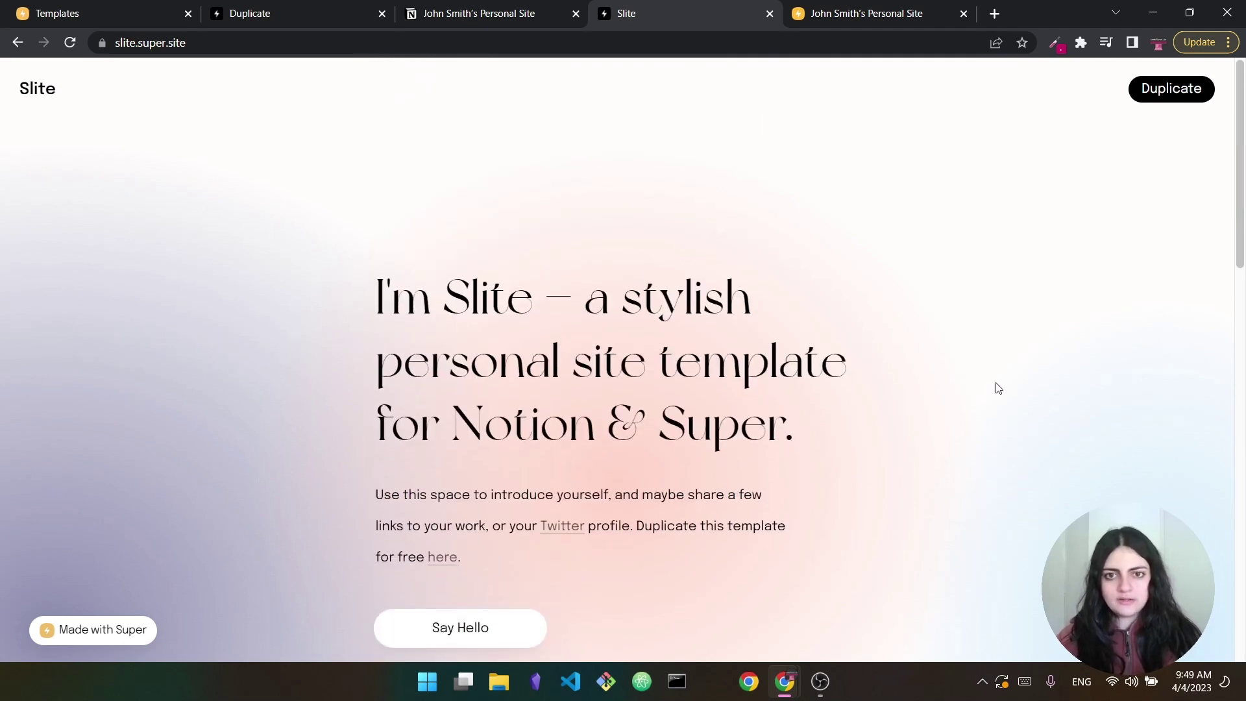
# Open the template's setup Instructions and its public Notion template page
pyautogui.click(1159, 91)
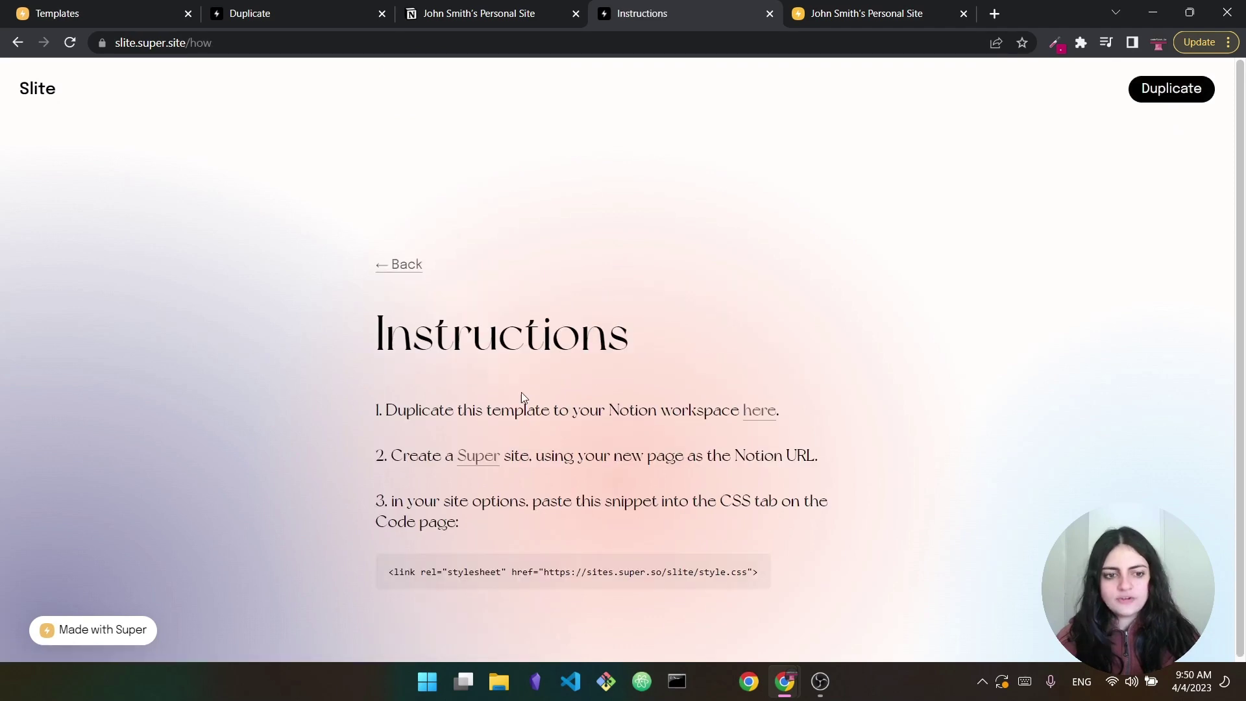
pyautogui.click(763, 417)
pyautogui.click(626, 10)
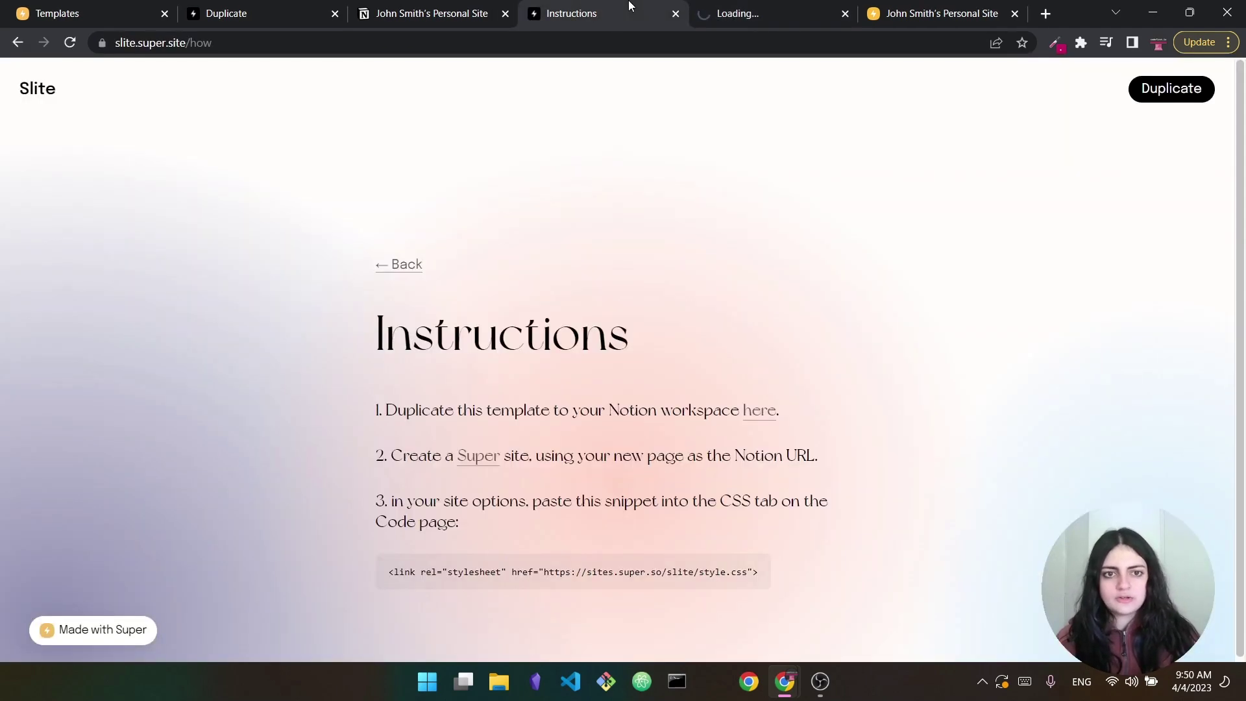
# Duplicate the Slite template into Notion and enter the new site's name (owner's name plus 'Slite')
pyautogui.click(769, 13)
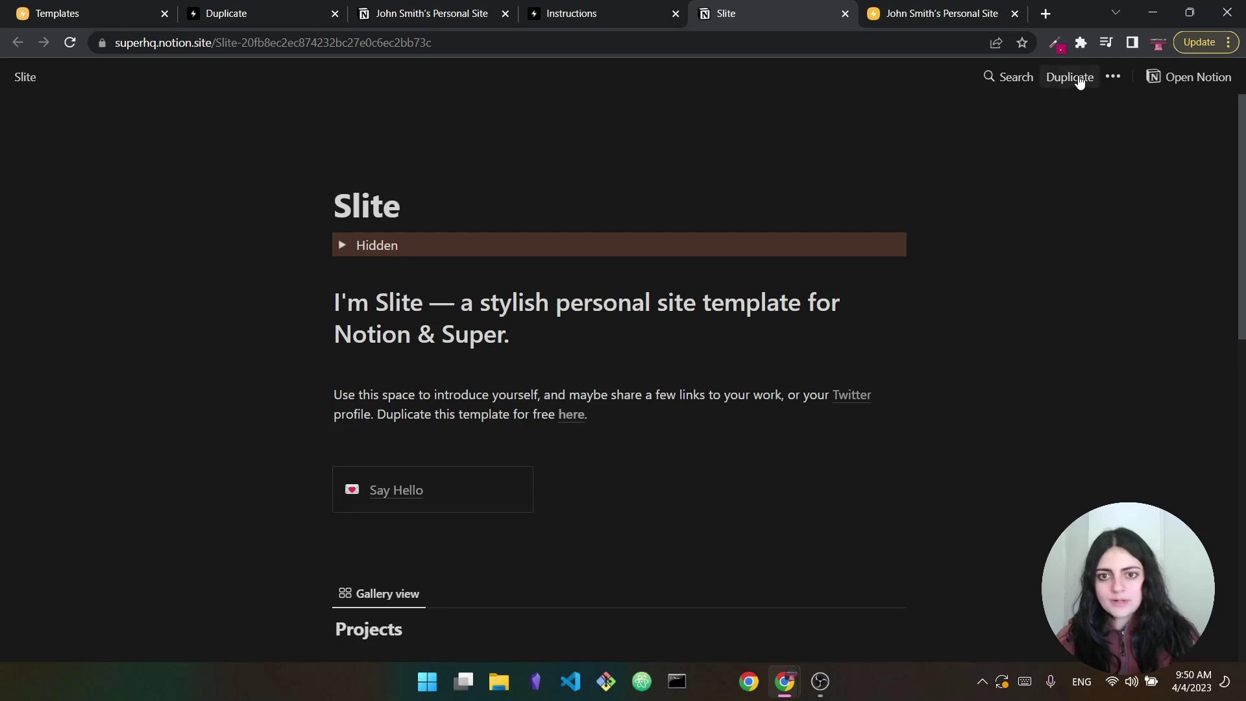
pyautogui.hotkey('ctrl', 'Tab')
pyautogui.click(1152, 110)
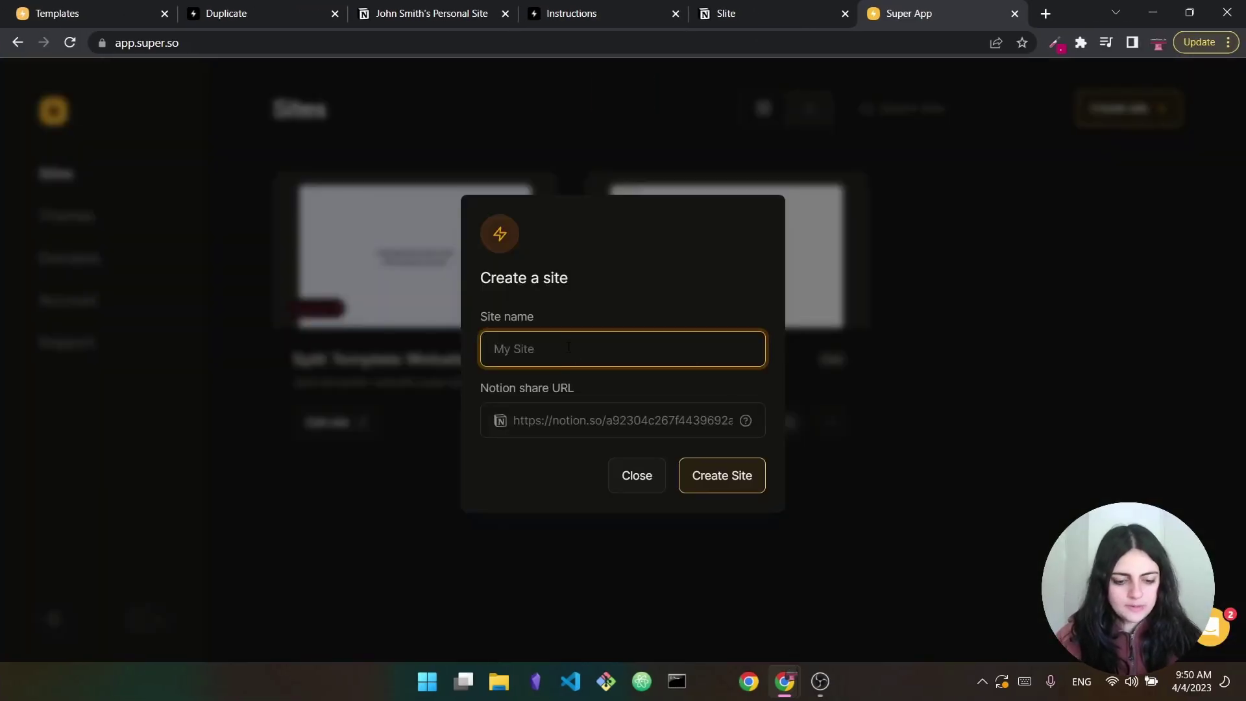
pyautogui.write('John Smith ')
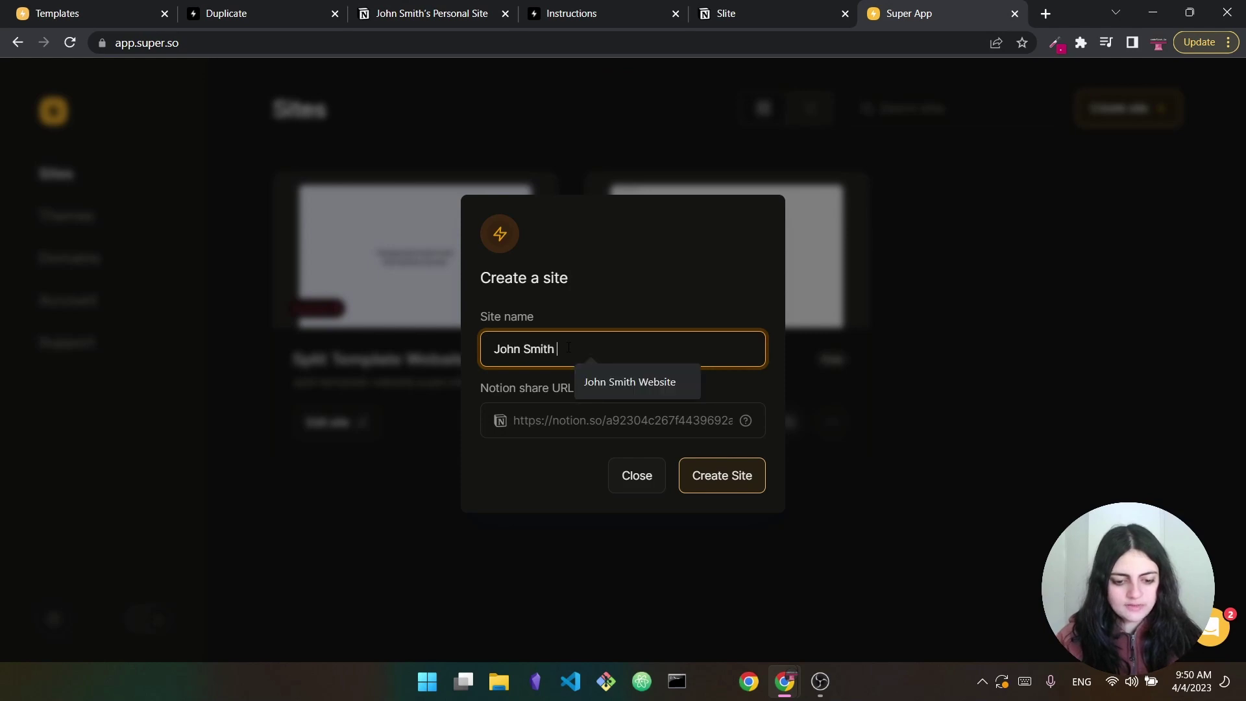
pyautogui.write('Slite')
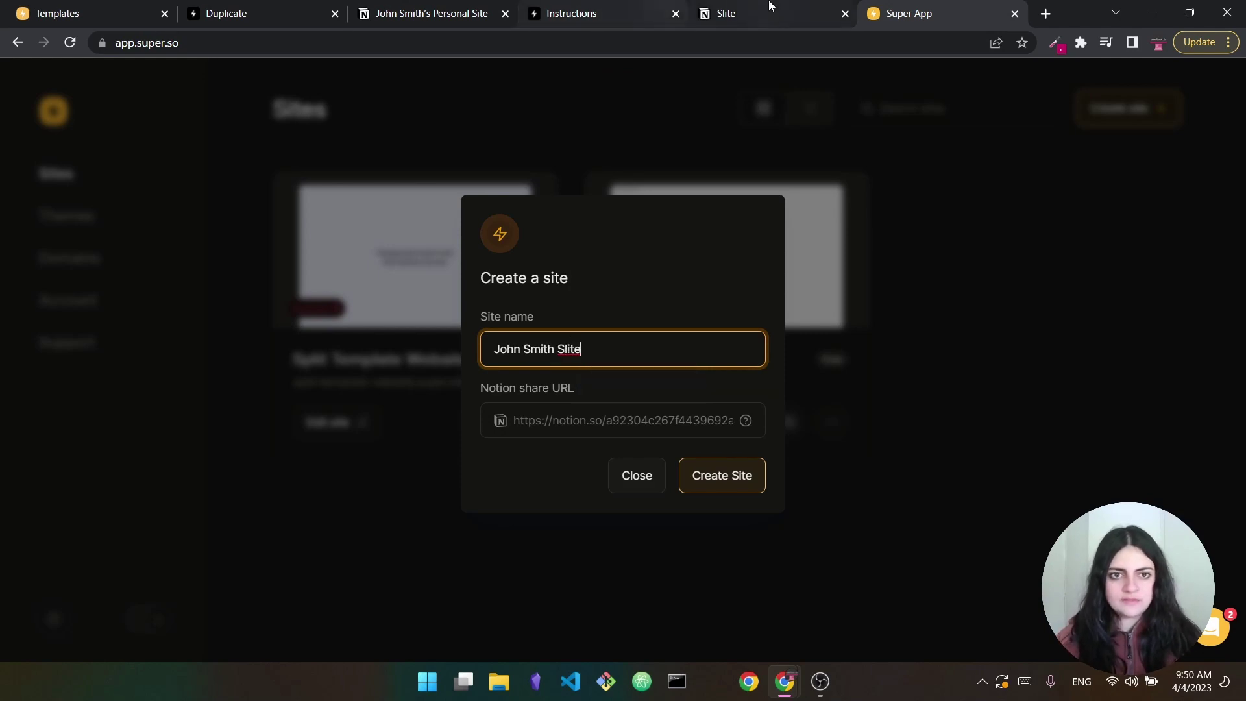
# Share the duplicated Notion page to the web and copy its public link
pyautogui.click(766, 9)
pyautogui.click(1106, 77)
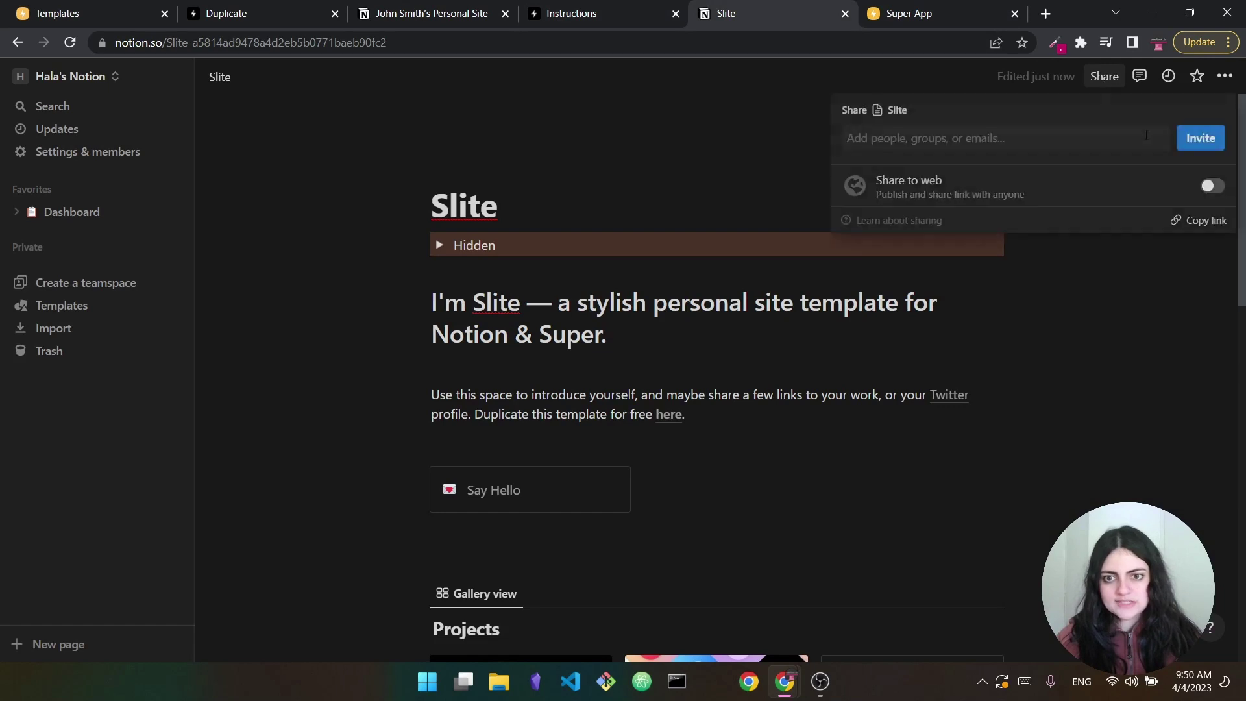
pyautogui.click(1209, 185)
pyautogui.click(1197, 224)
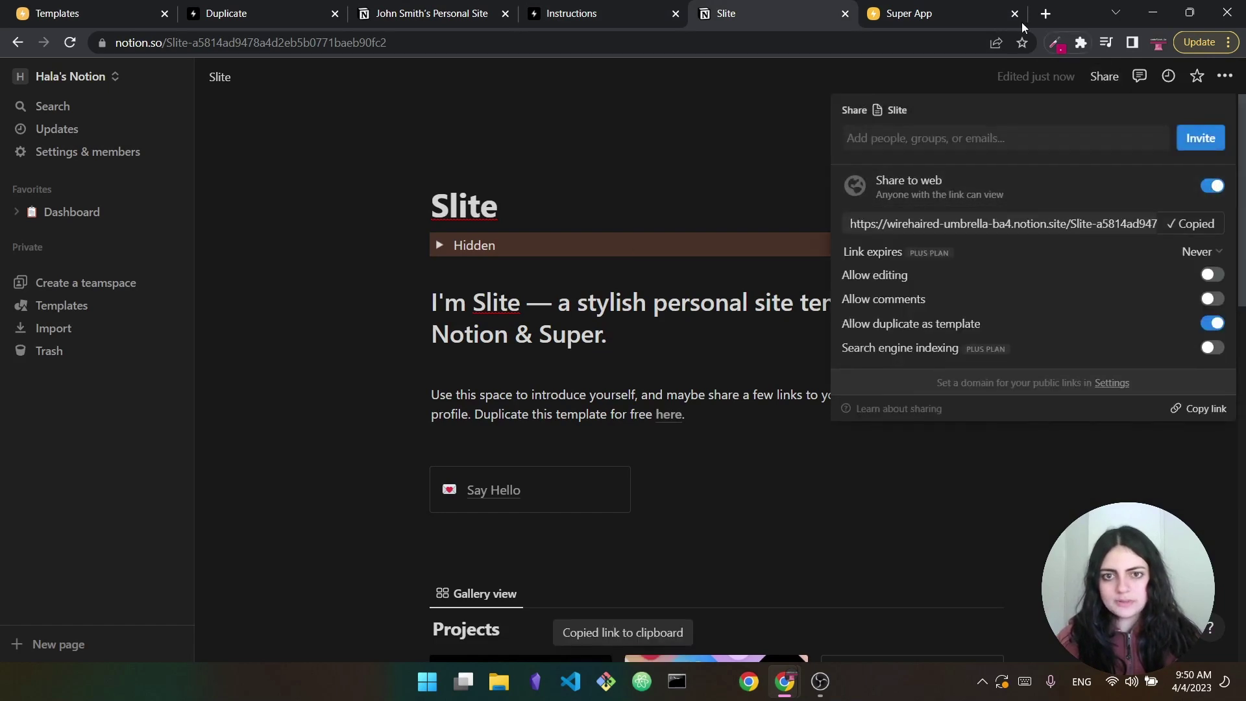
# Paste the Notion page link into the new site form and create the site
pyautogui.click(999, 21)
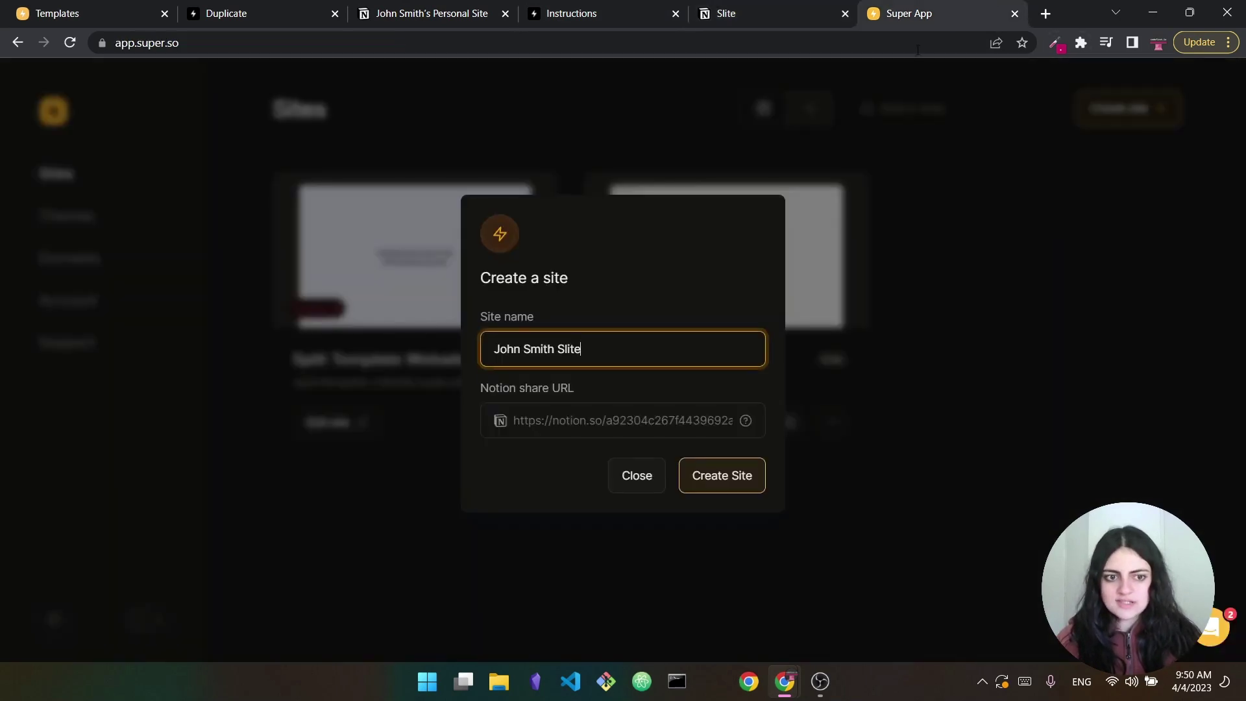
pyautogui.click(585, 420)
pyautogui.hotkey('ctrl', 'v')
pyautogui.click(742, 478)
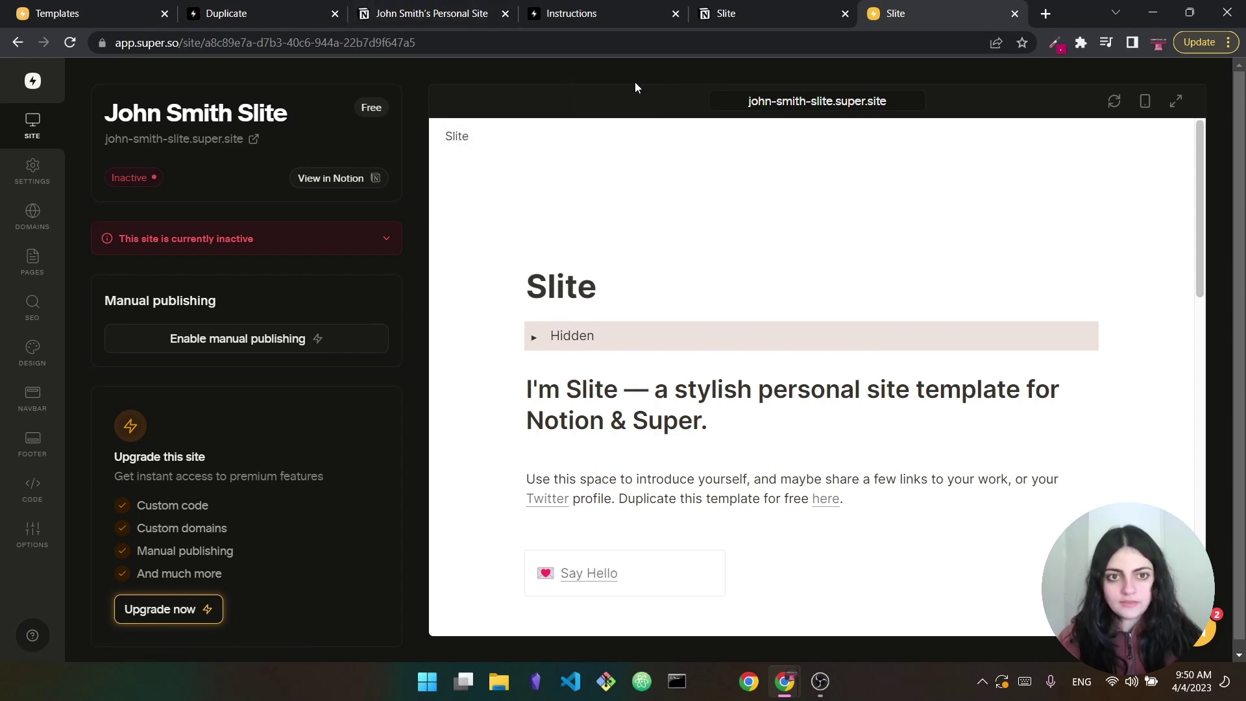
# Copy the Slite stylesheet snippet from Instructions and save it as the site's head code
pyautogui.click(627, 9)
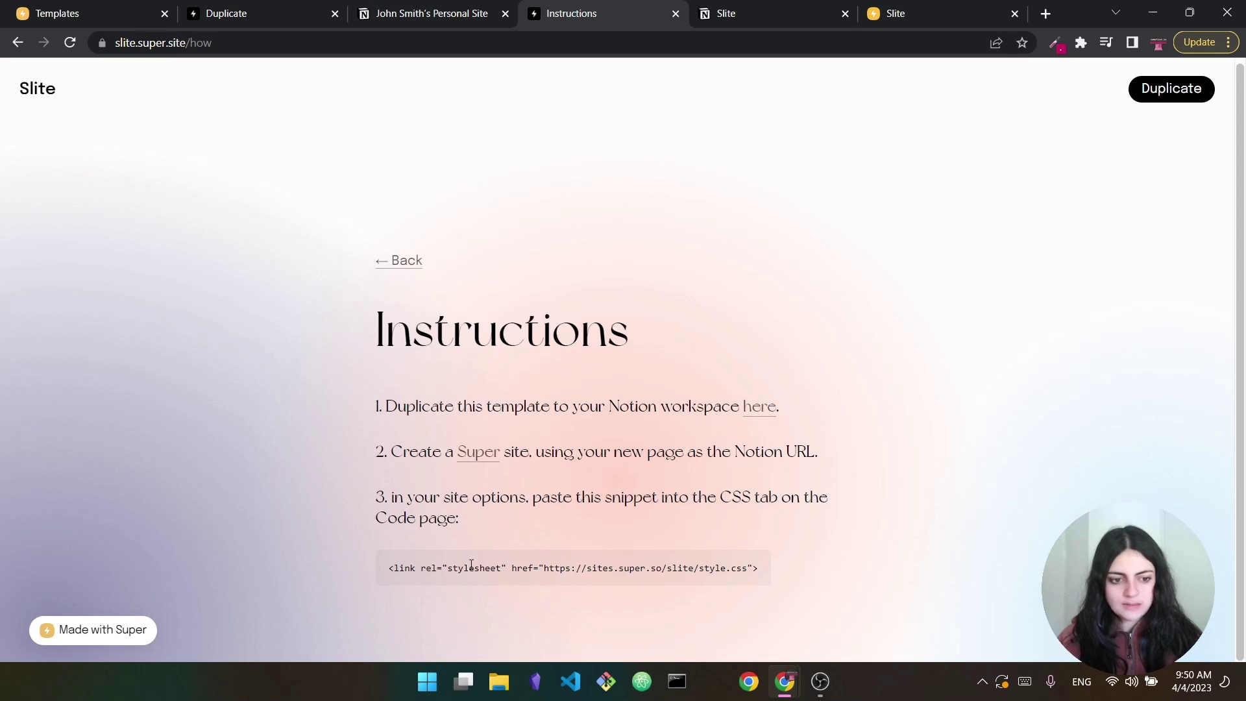
pyautogui.tripleClick(438, 570)
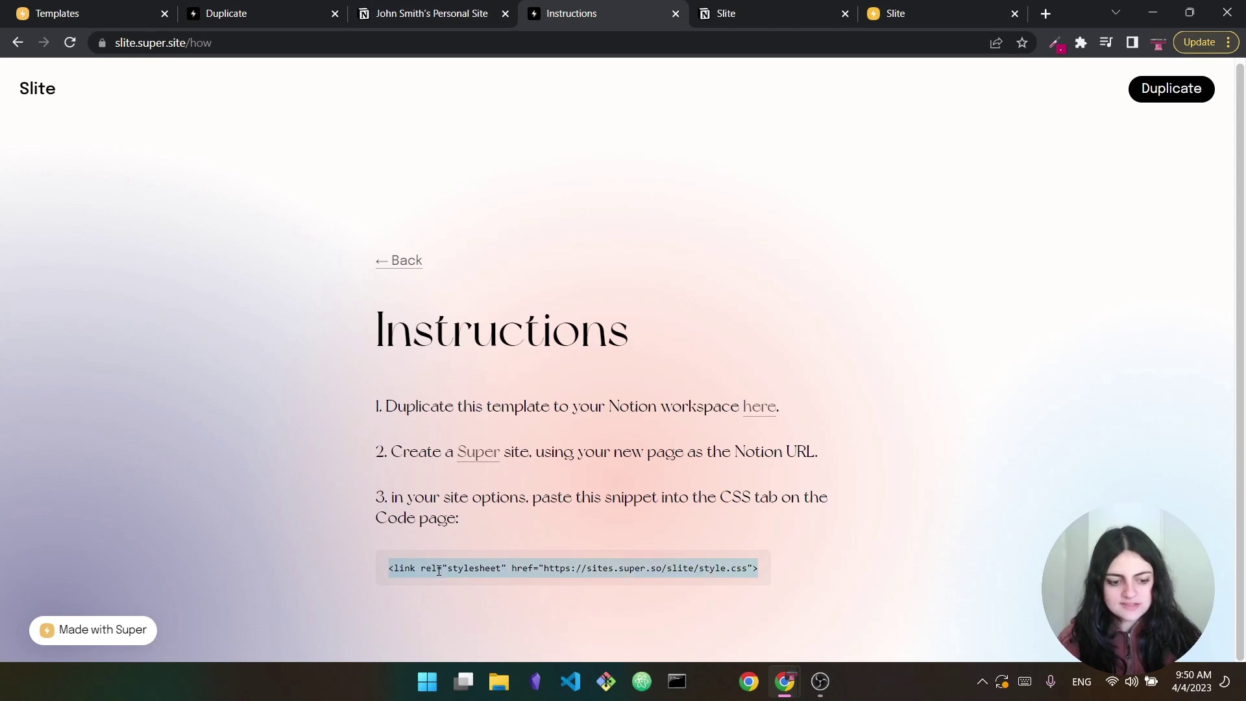
pyautogui.click(928, 9)
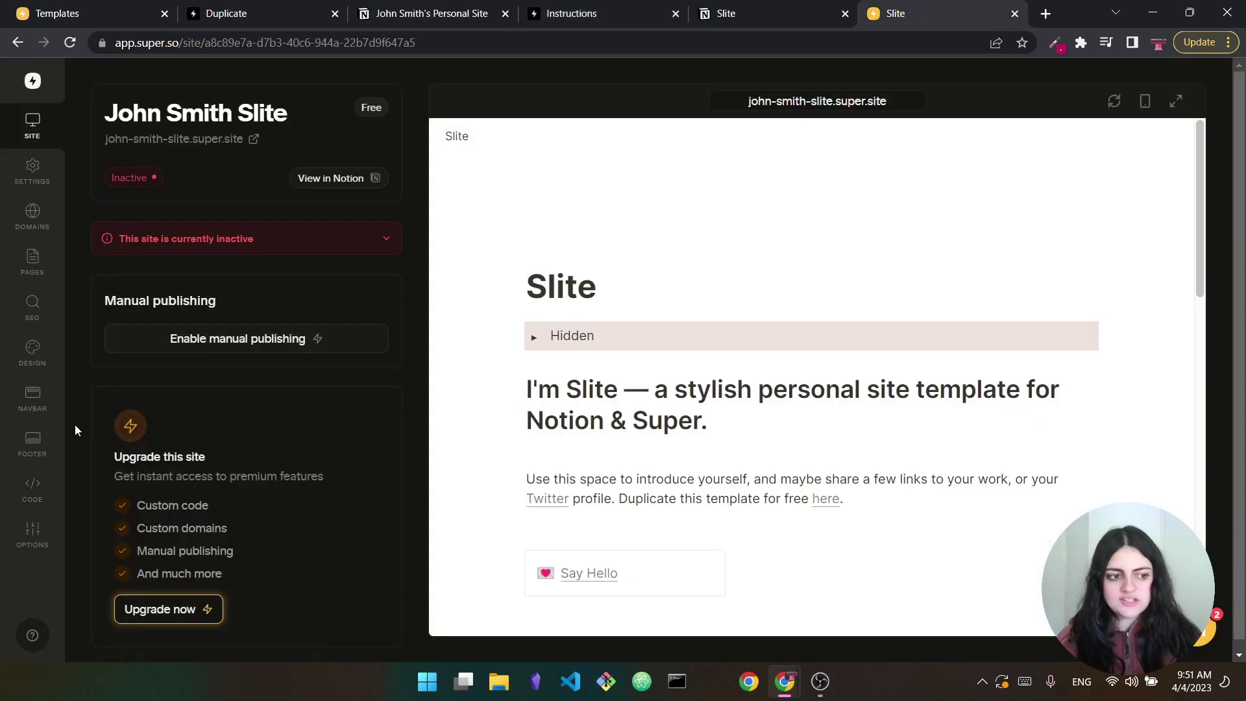
pyautogui.click(32, 490)
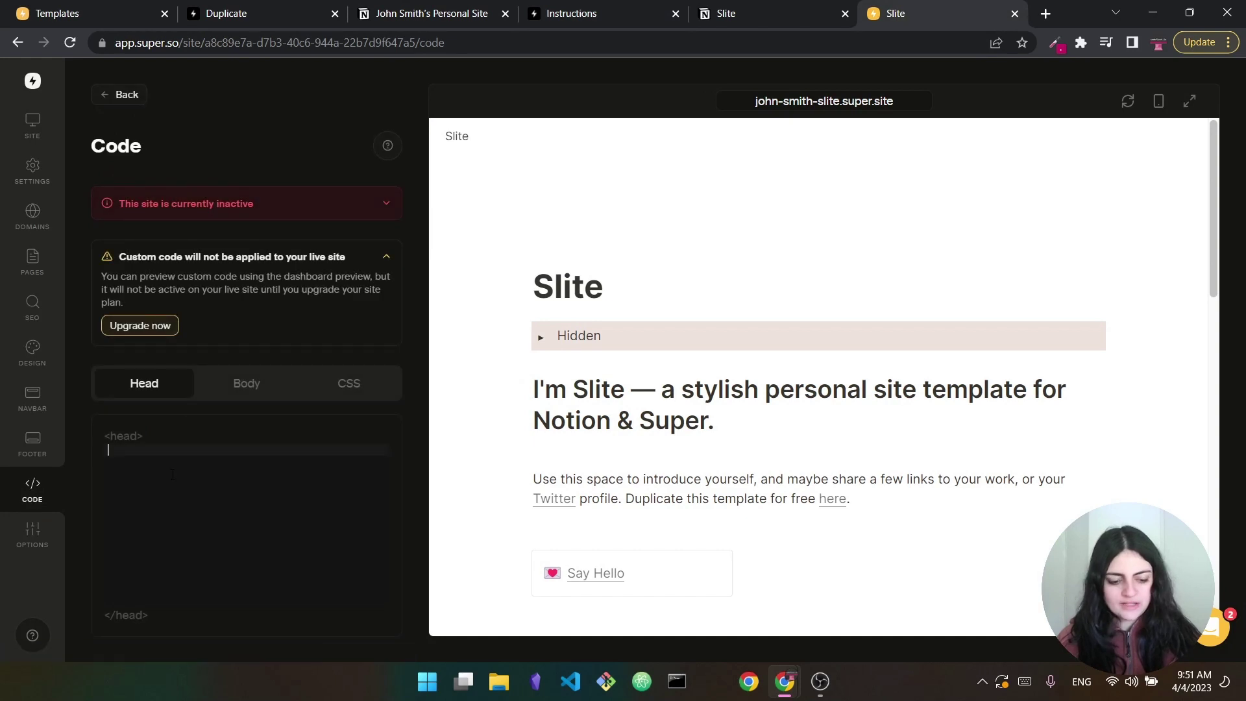
pyautogui.hotkey('ctrl', 'v')
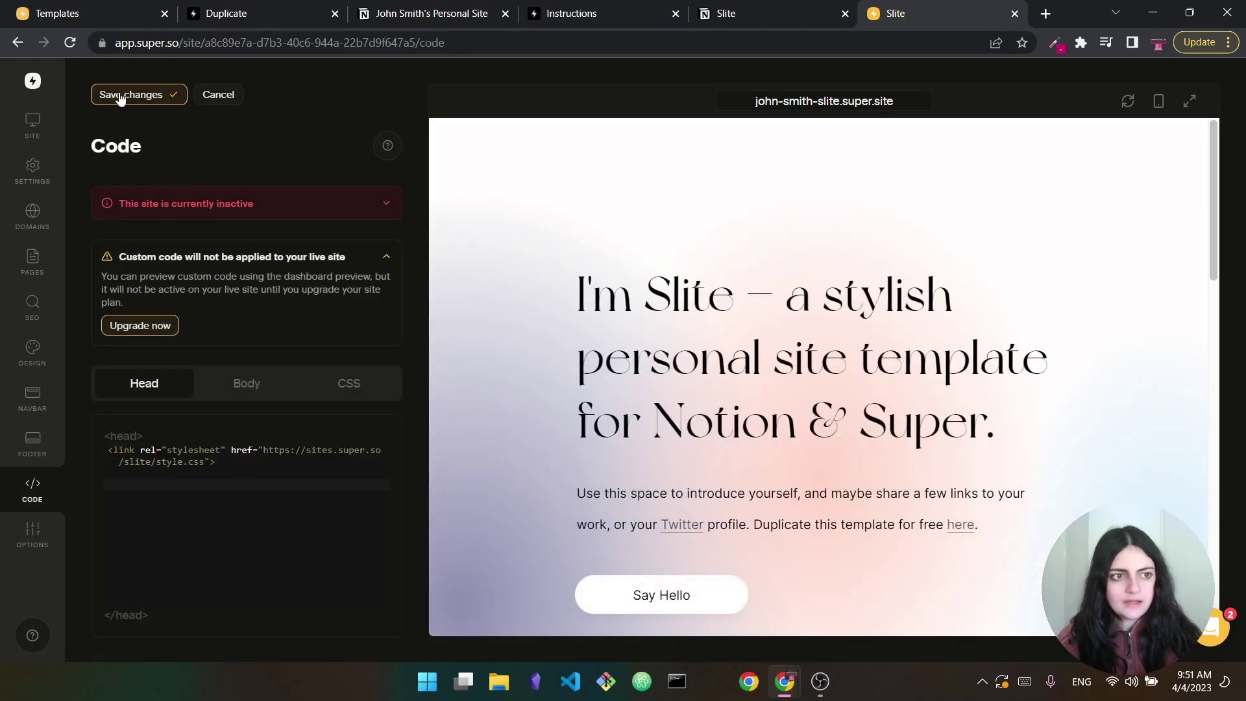
pyautogui.click(121, 96)
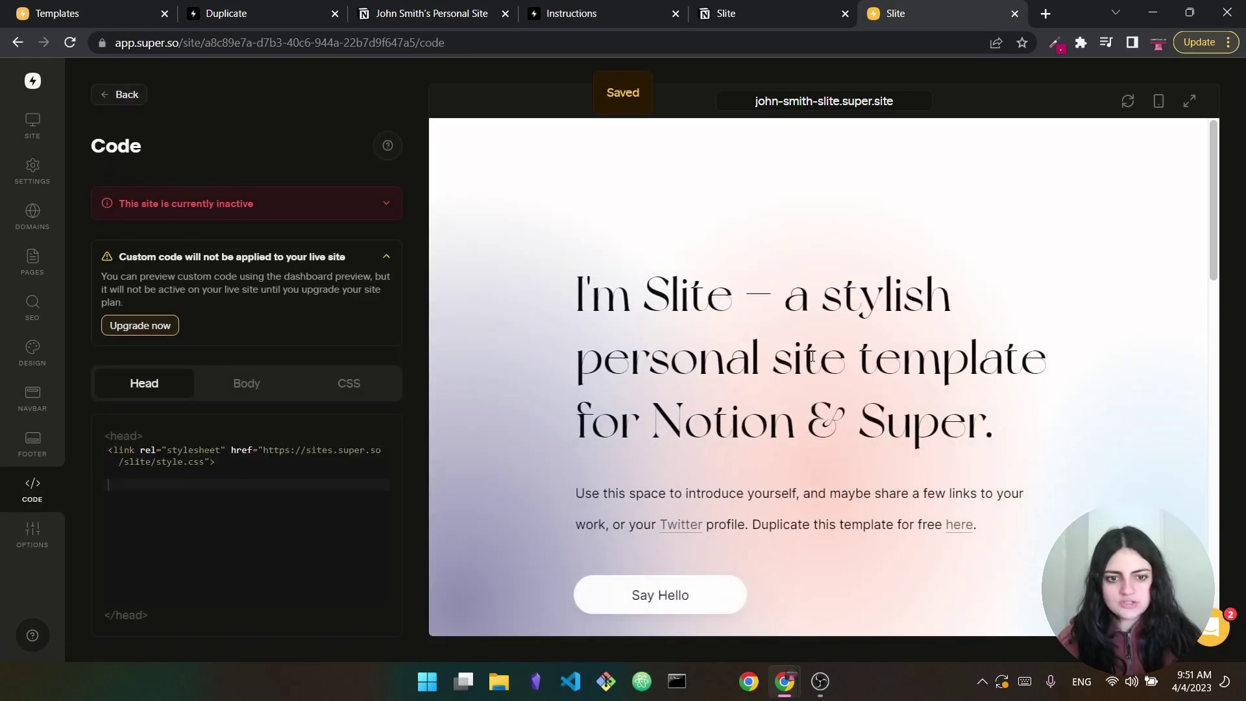
# Expand the site preview to full window and scroll through the styled Slite design
pyautogui.scroll(-3, 811, 356)
pyautogui.scroll(3, 818, 350)
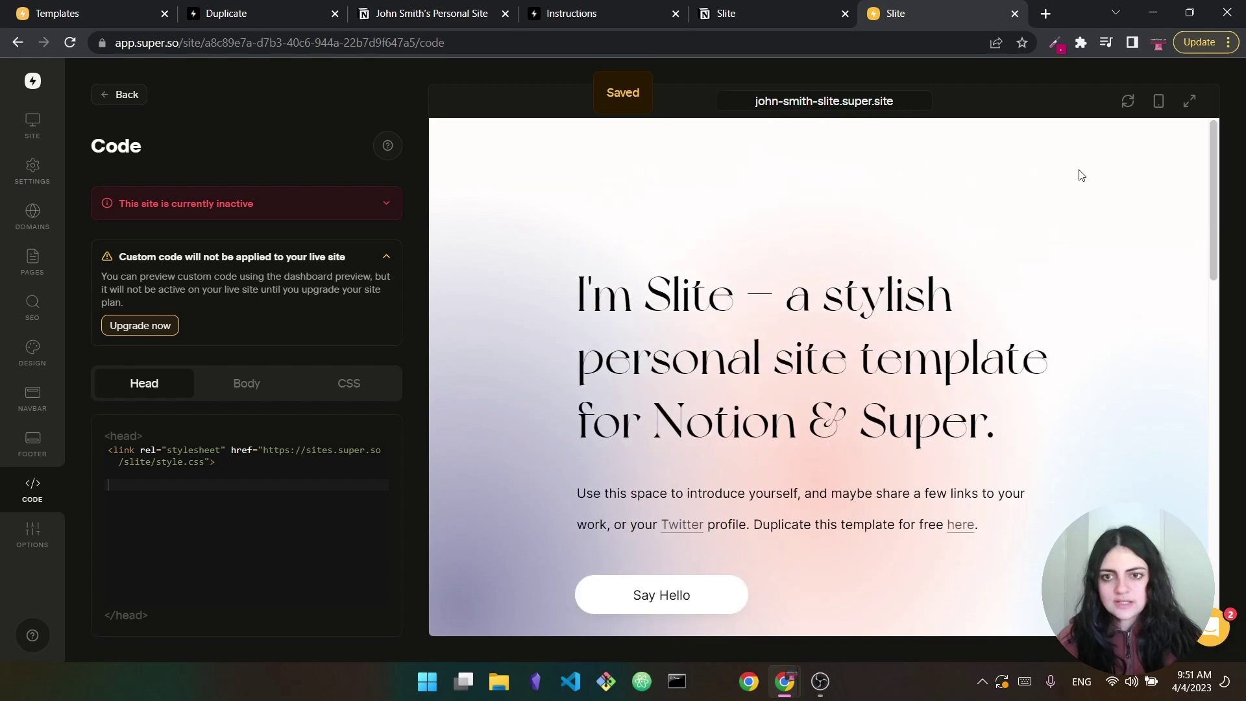
pyautogui.click(1191, 101)
pyautogui.scroll(-4, 763, 428)
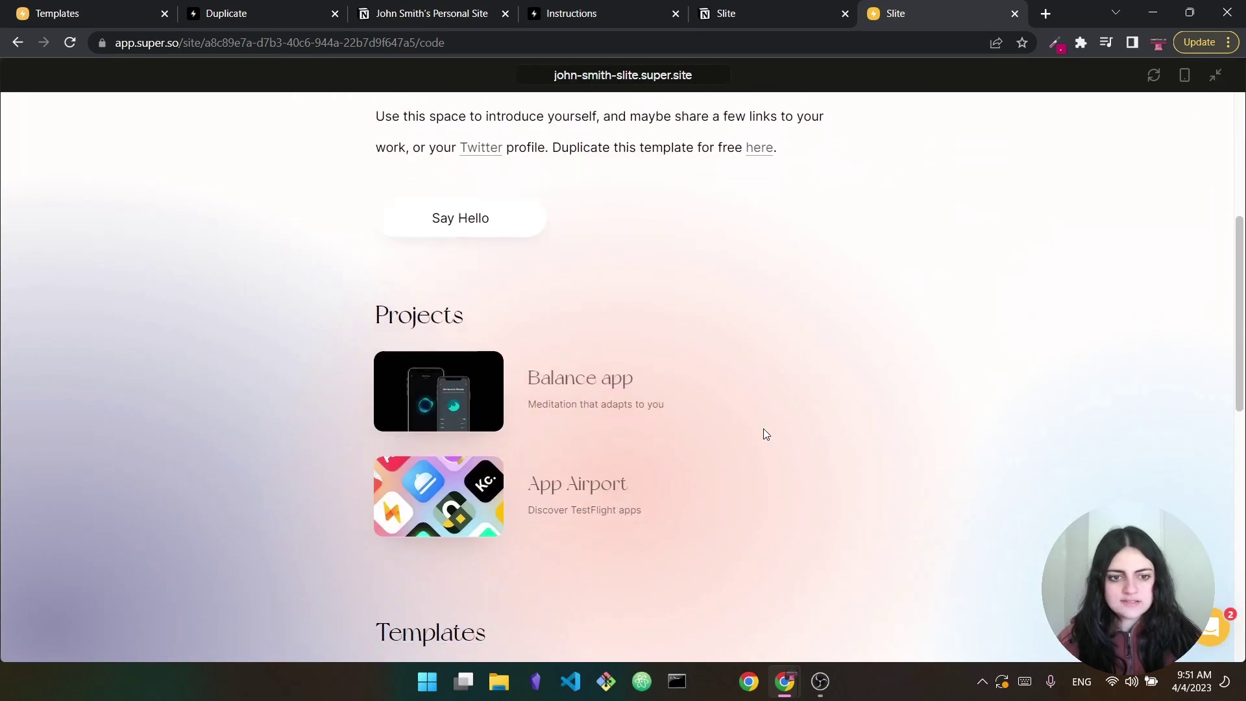
pyautogui.scroll(-3, 763, 434)
pyautogui.scroll(10, 764, 432)
# Close the sharing options and retitle the duplicated Notion page with the owner's name
pyautogui.click(724, 13)
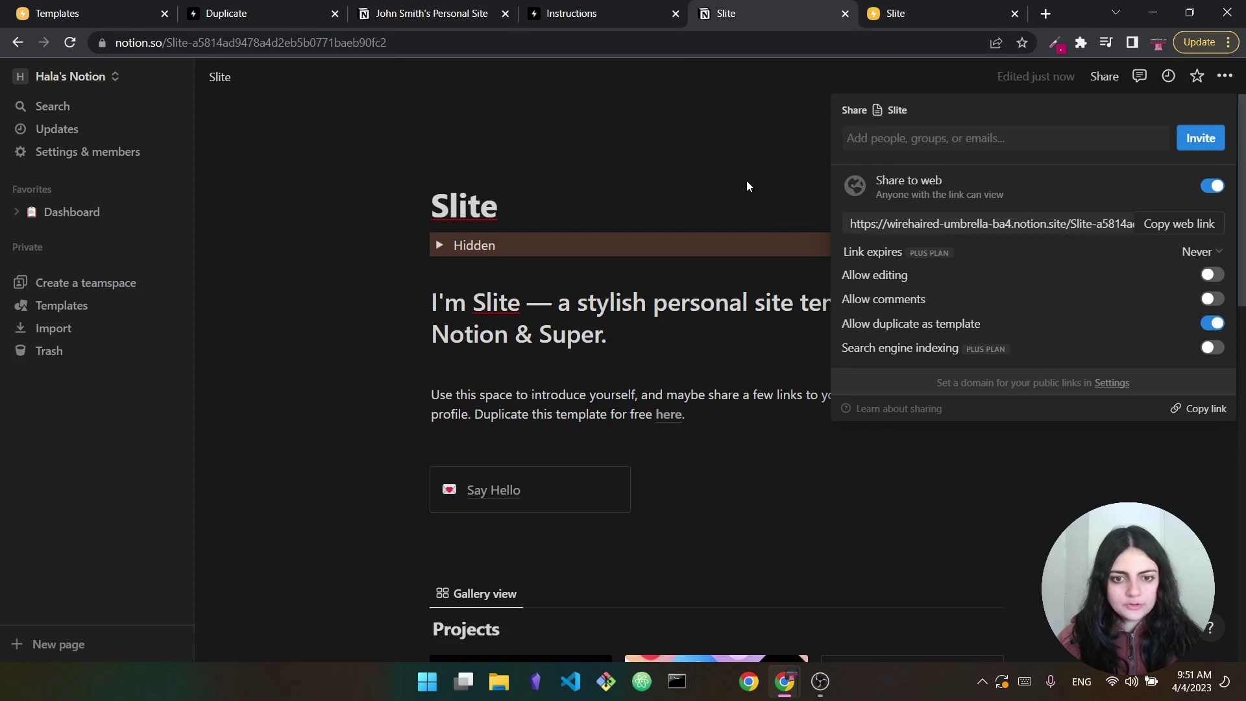
pyautogui.click(798, 474)
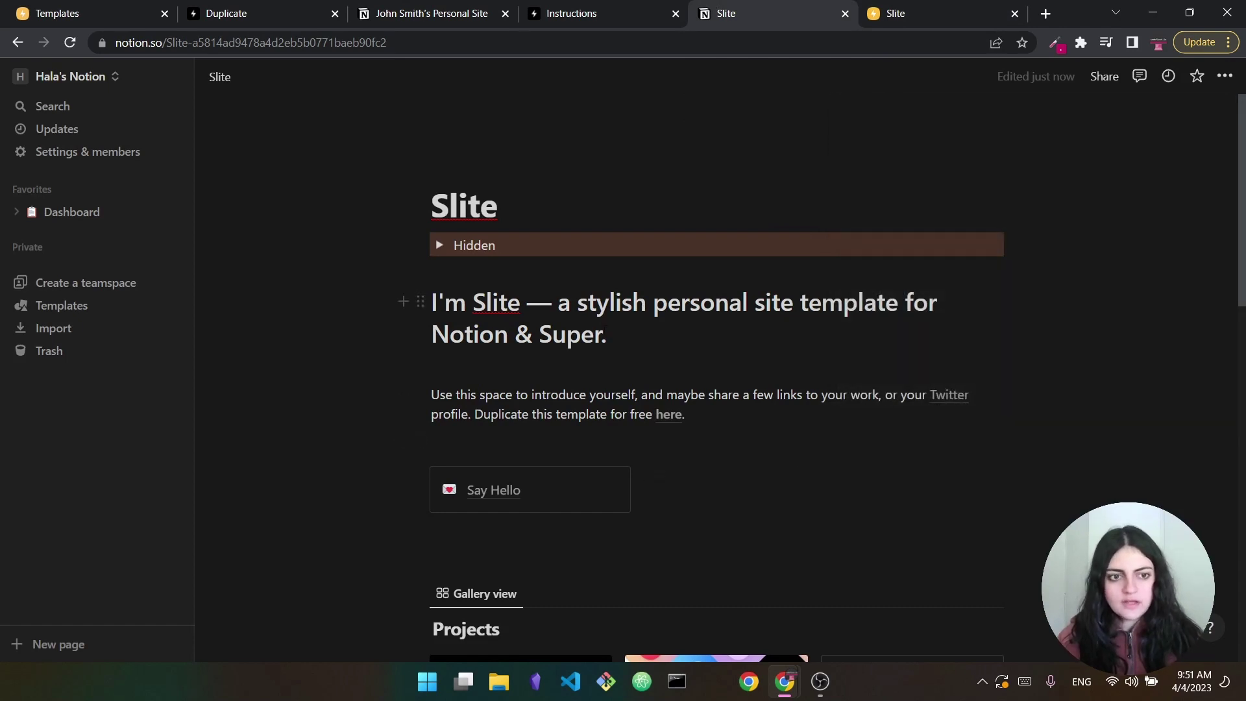
pyautogui.doubleClick(472, 206)
pyautogui.write('Jo')
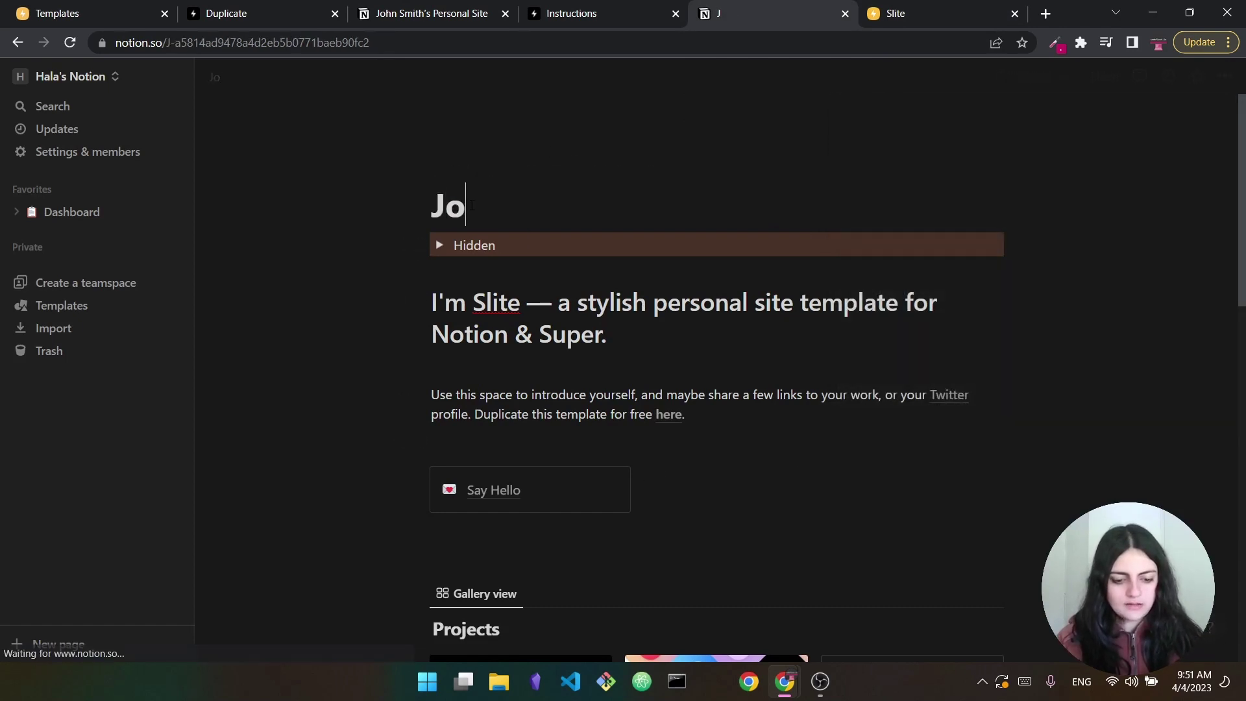
pyautogui.write('hn Smith')
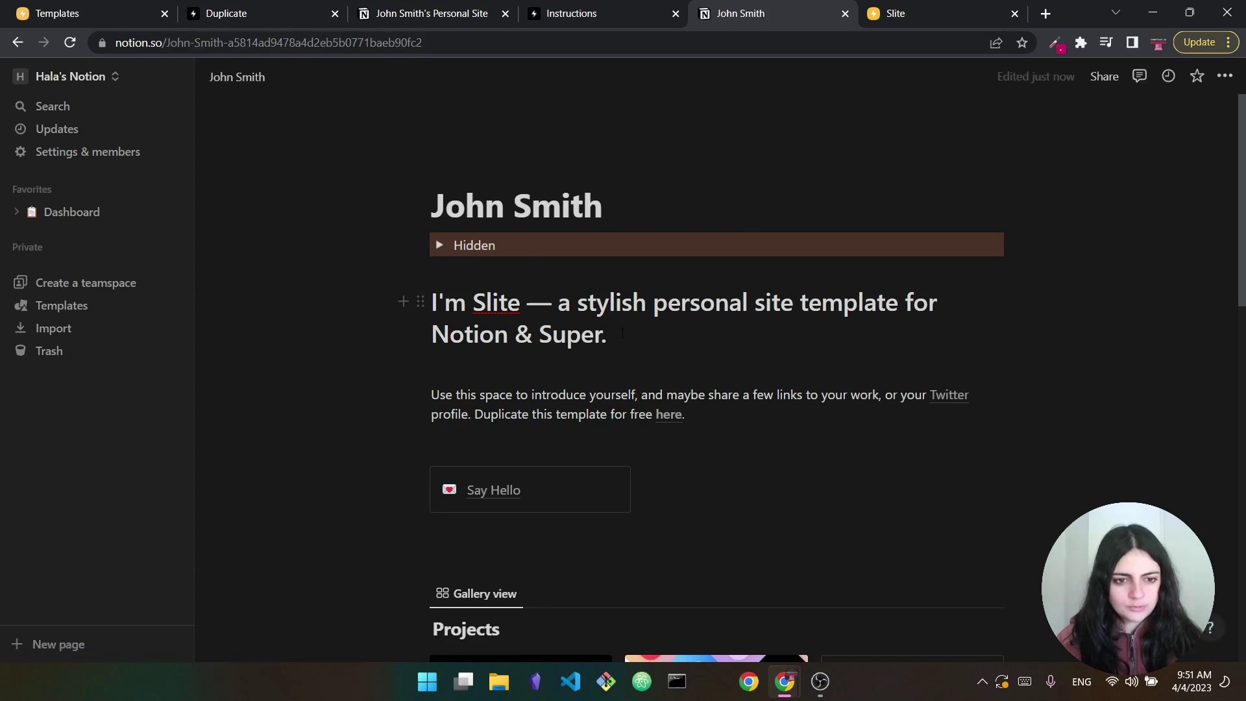
# Rewrite the intro for a London, UK designer and developer designing for a few years
pyautogui.moveTo(623, 334); pyautogui.dragTo(431, 300)
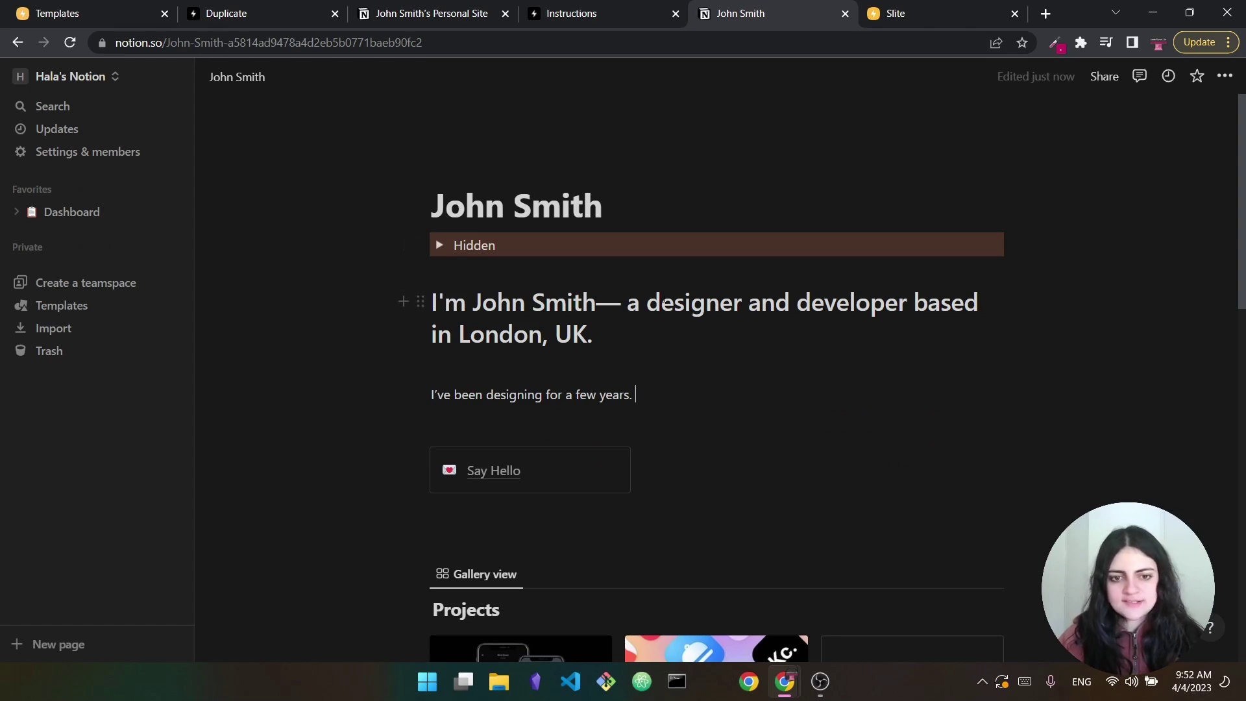
pyautogui.moveTo(636, 394); pyautogui.dragTo(431, 401)
pyautogui.click(741, 447)
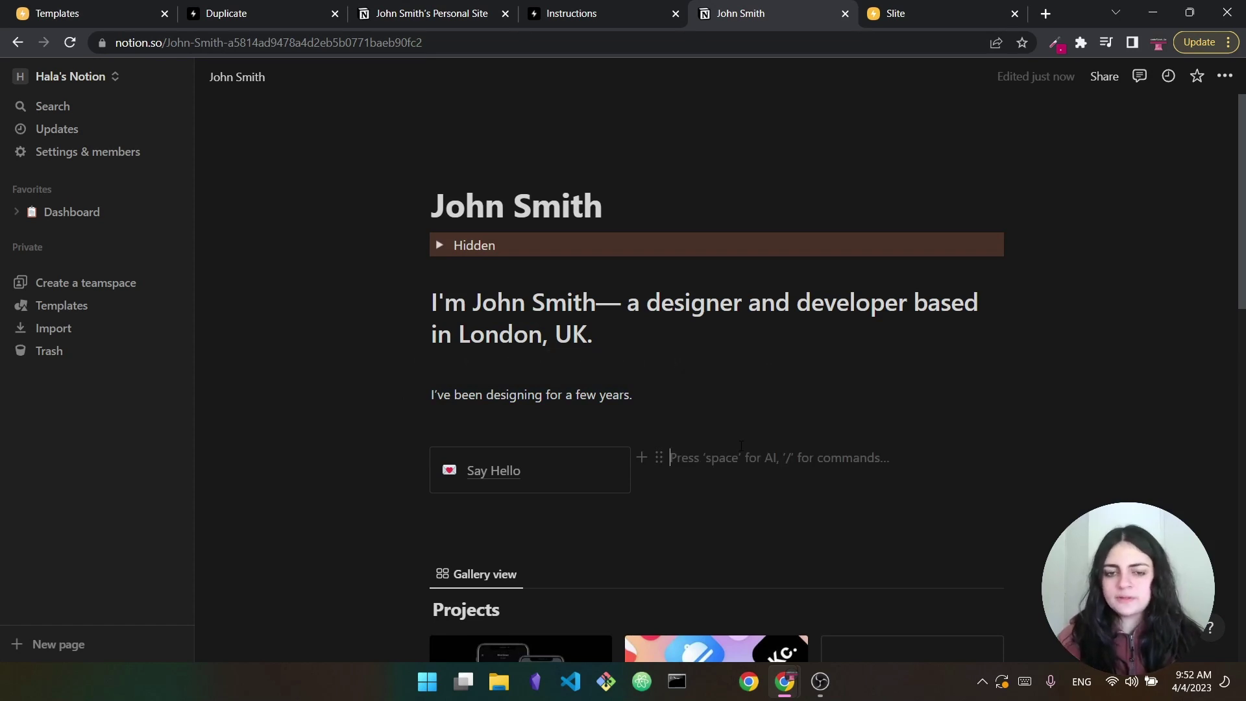
# Inspect the Say Hello button's link target and leave it unchanged
pyautogui.scroll(-2, 741, 446)
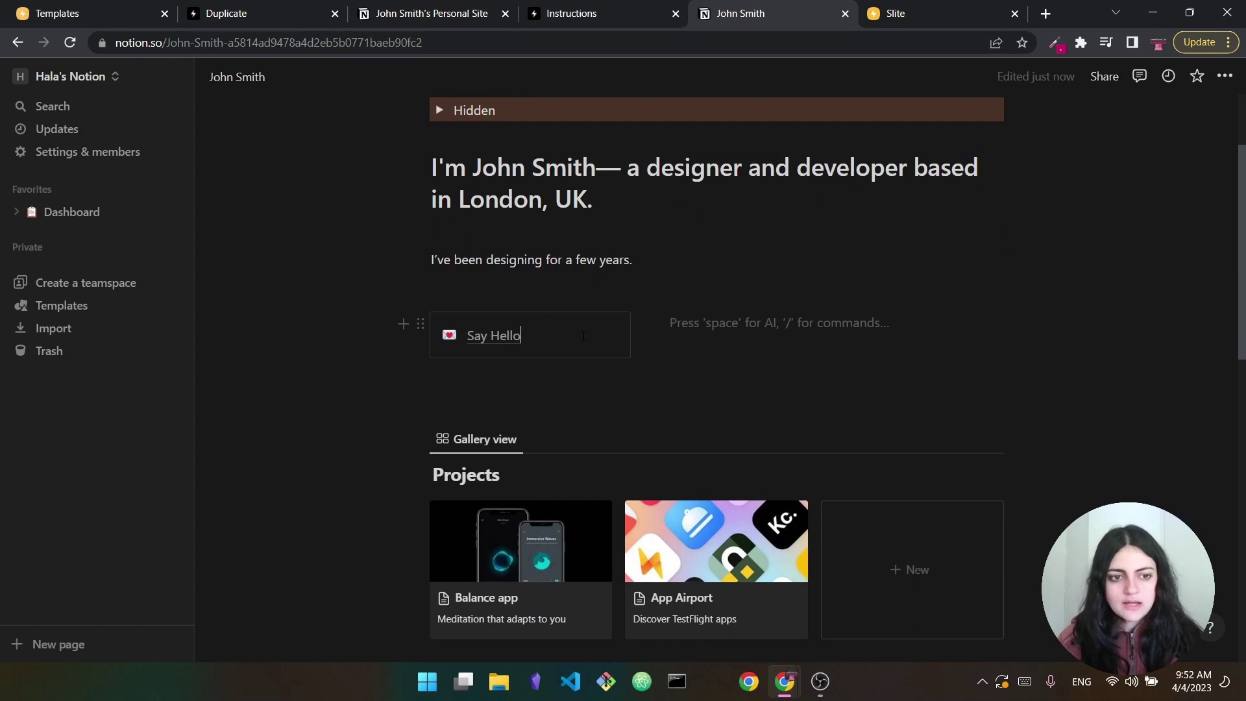
pyautogui.moveTo(497, 345)
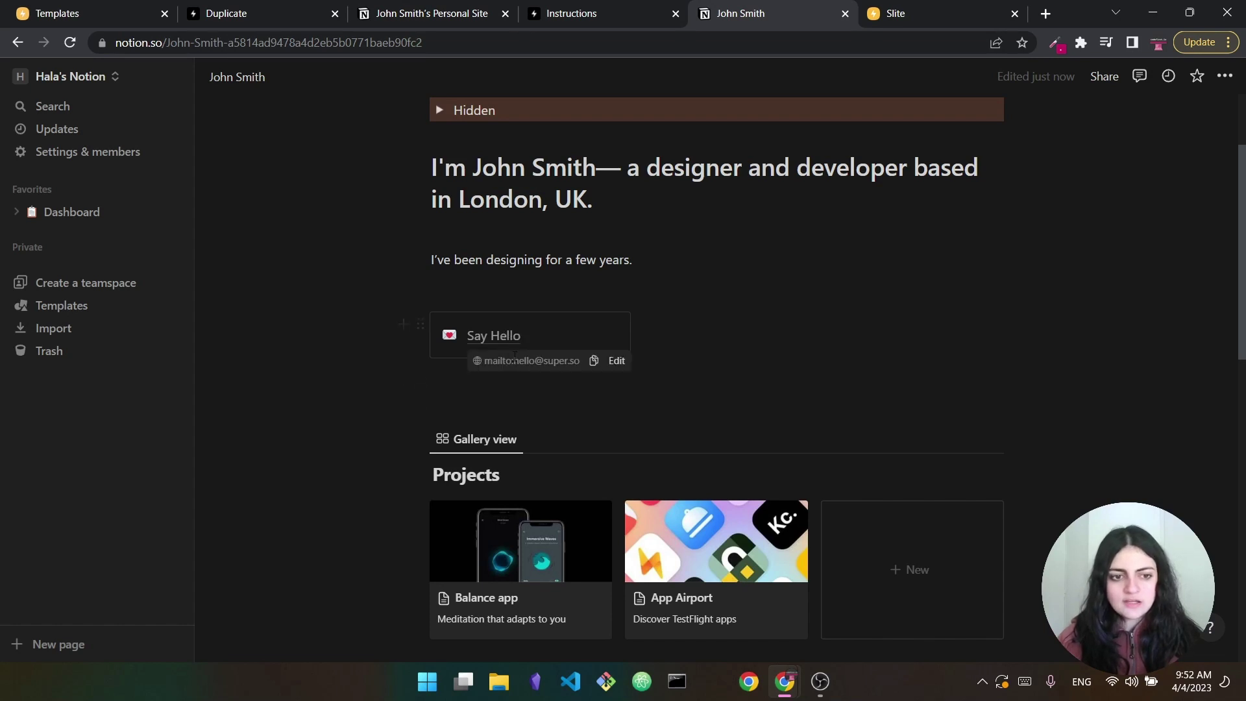
pyautogui.click(618, 361)
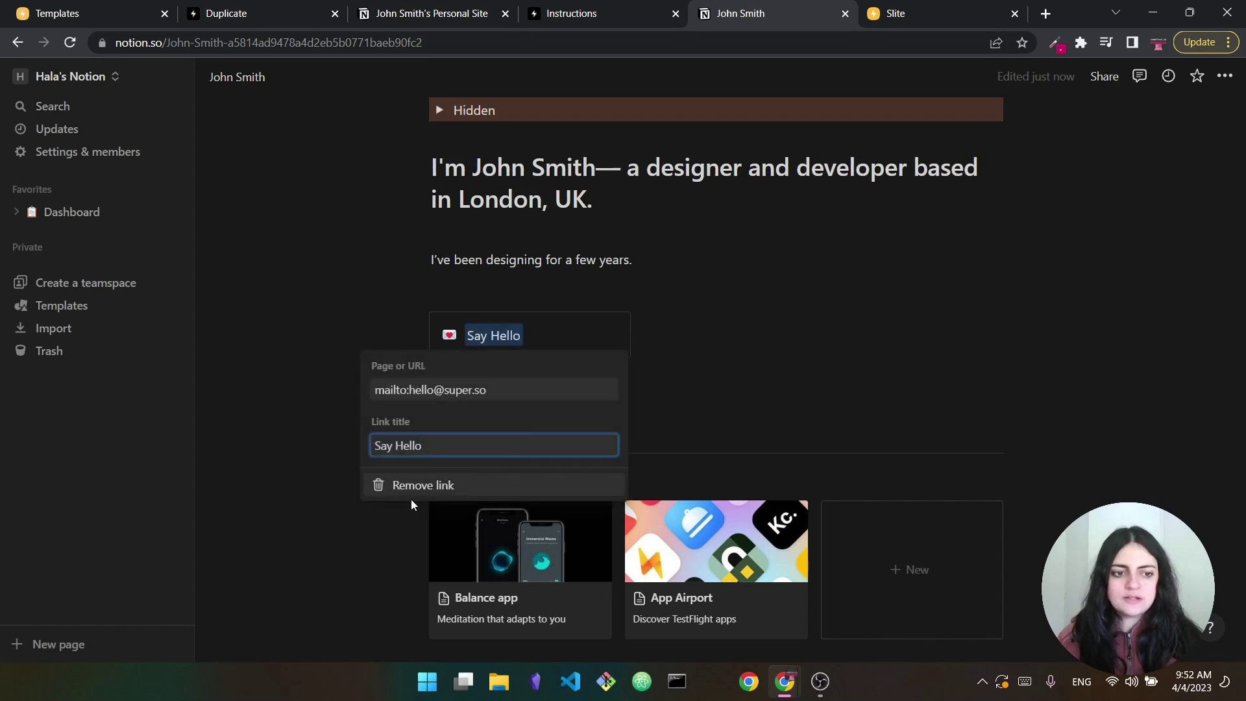
pyautogui.click(445, 389)
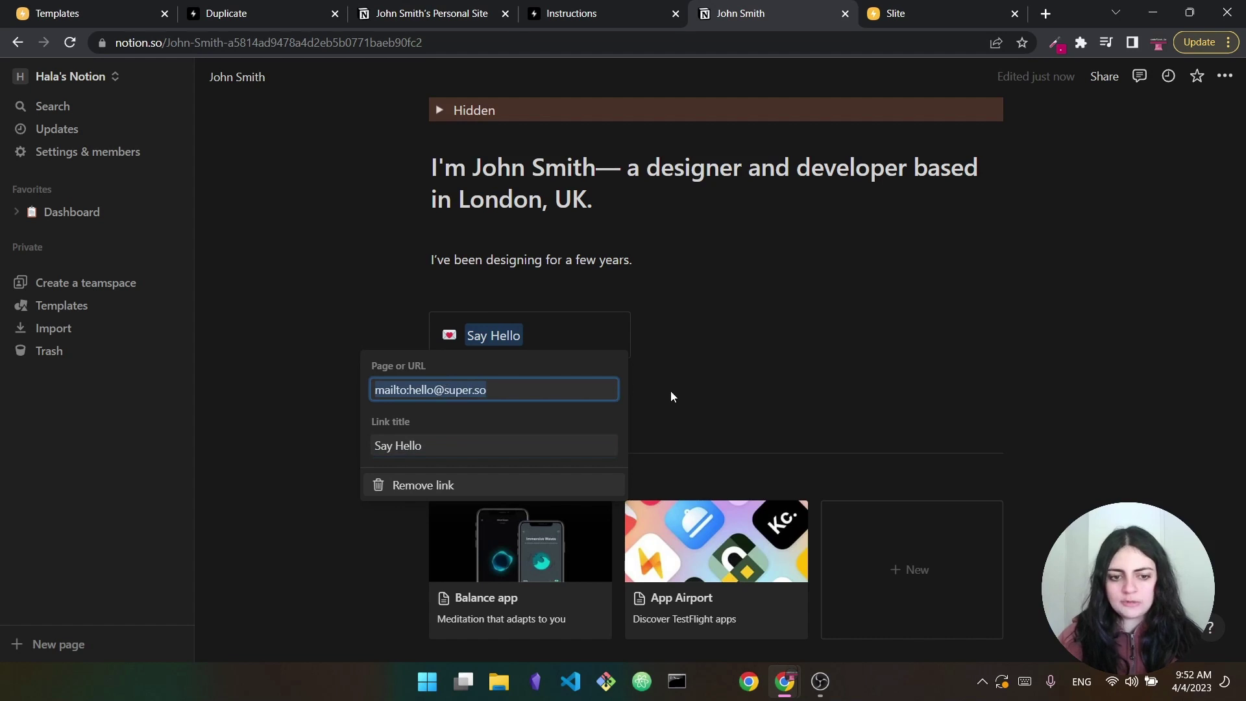
pyautogui.click(723, 396)
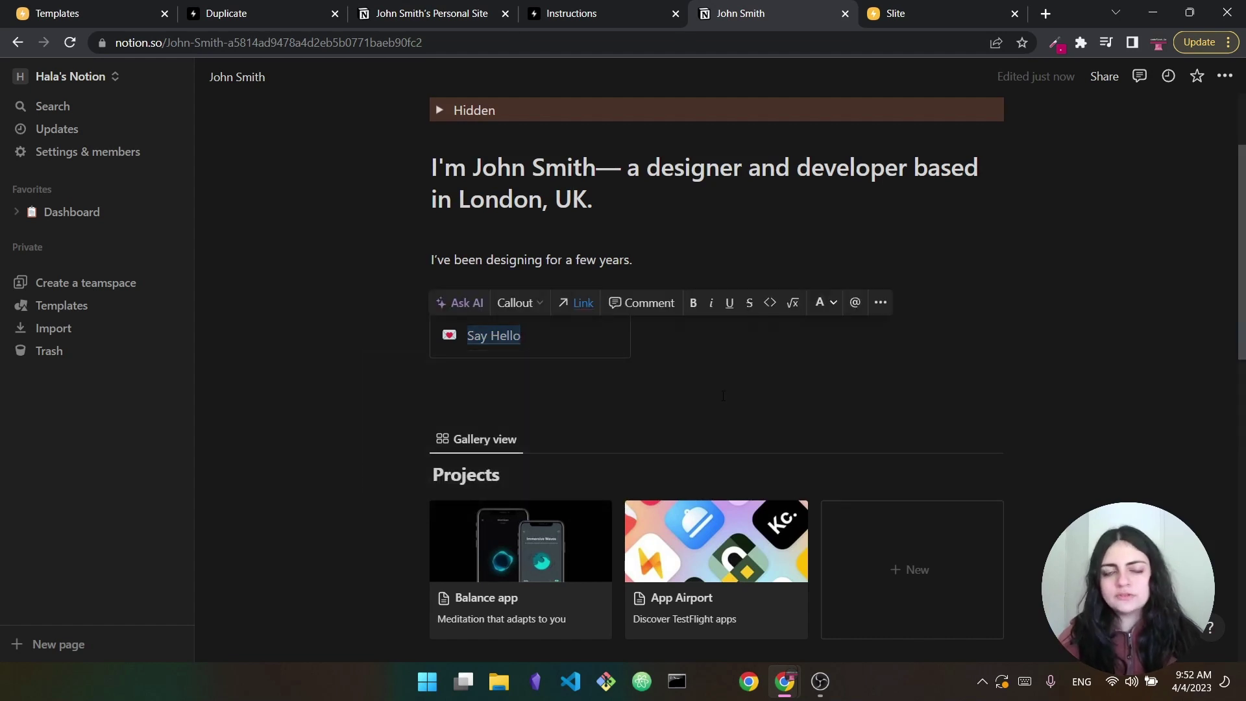
pyautogui.scroll(-3, 723, 395)
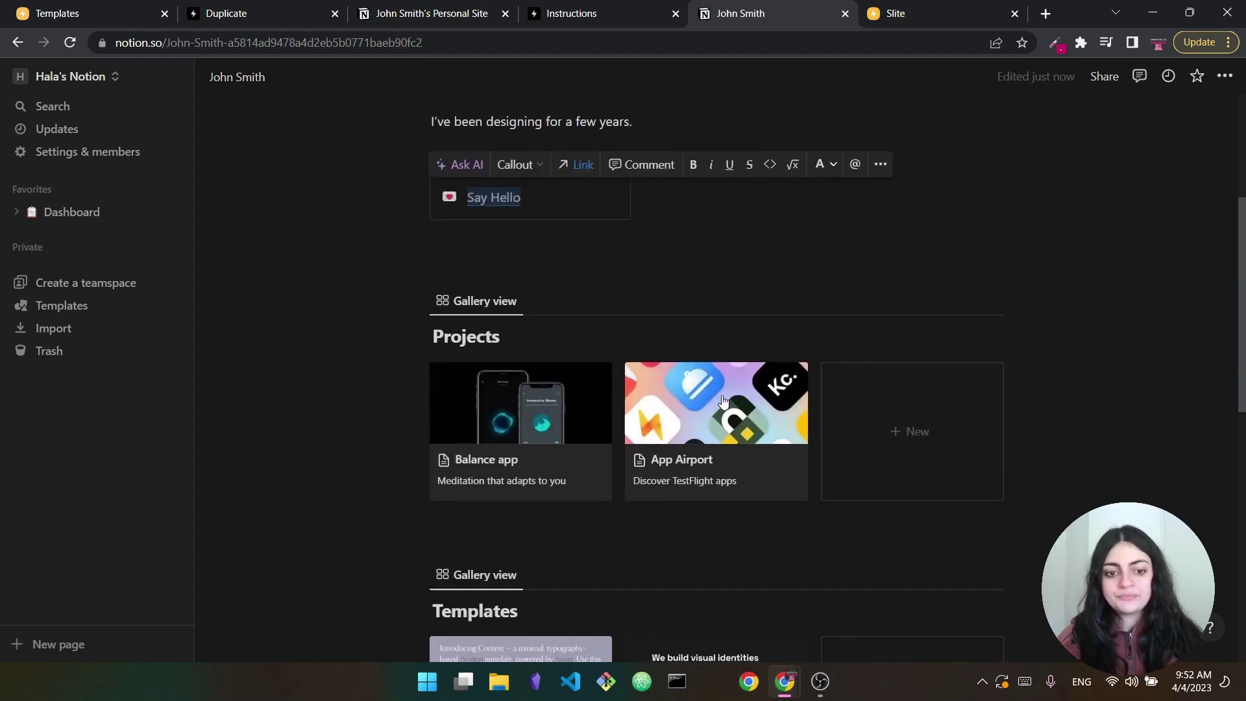
pyautogui.scroll(-1, 725, 566)
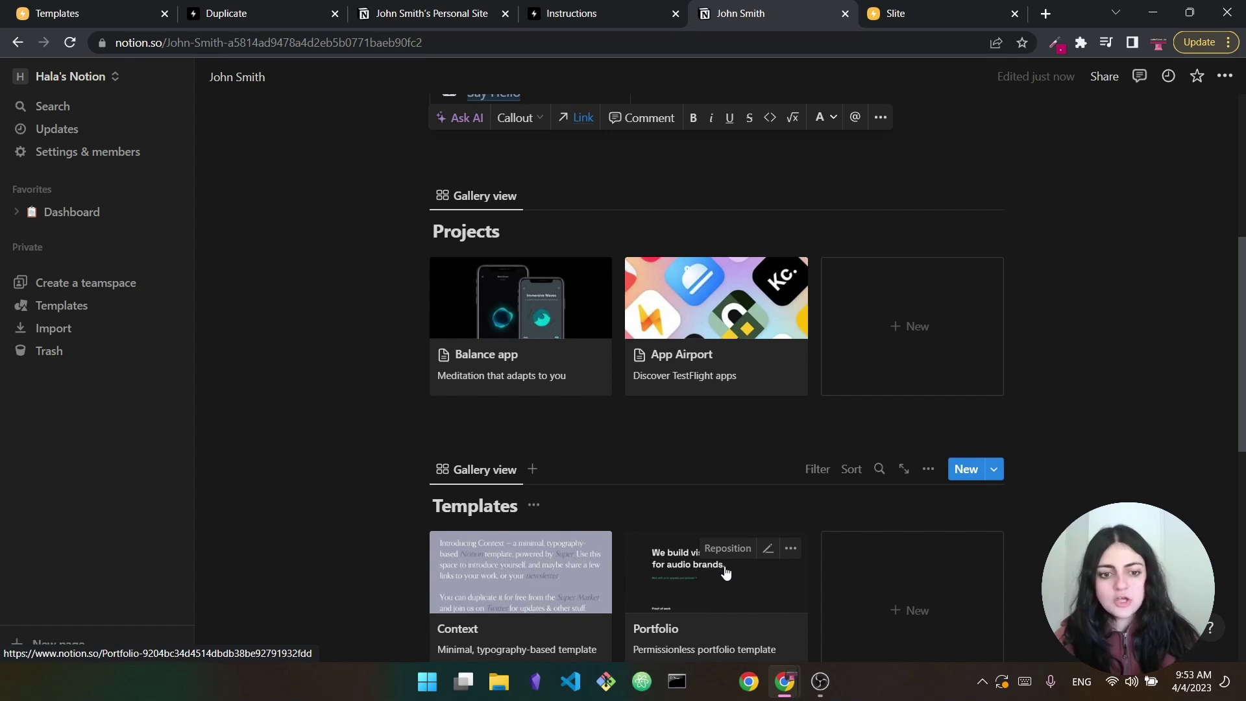
pyautogui.scroll(-4, 649, 404)
pyautogui.scroll(1, 654, 405)
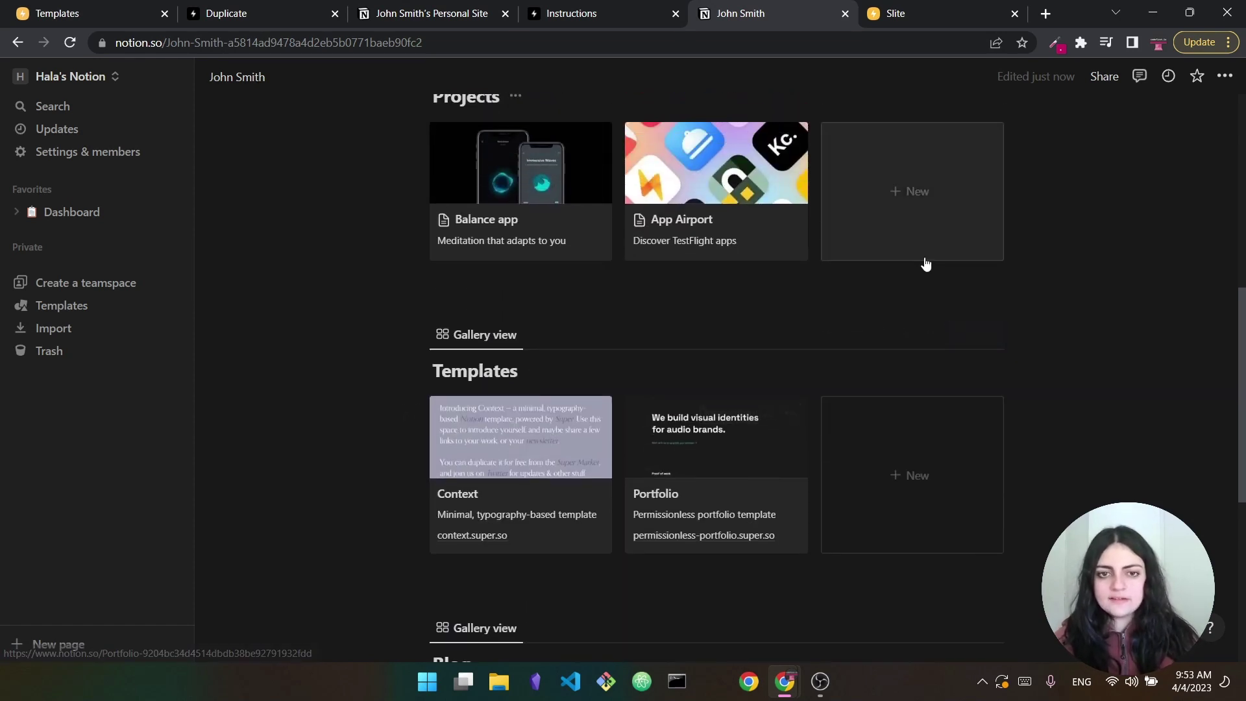
pyautogui.scroll(1, 926, 264)
# Reload the Super preview to show the new intro and the Balance app and App Airport projects
pyautogui.click(898, 13)
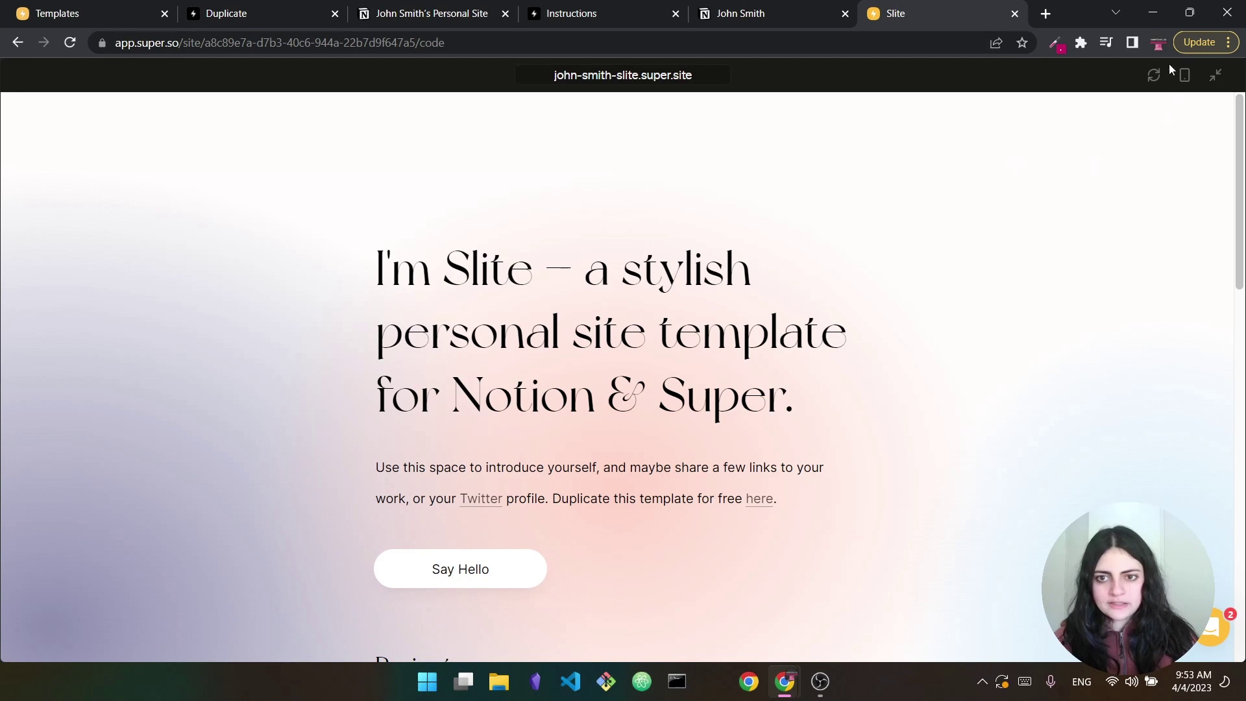
pyautogui.click(1154, 76)
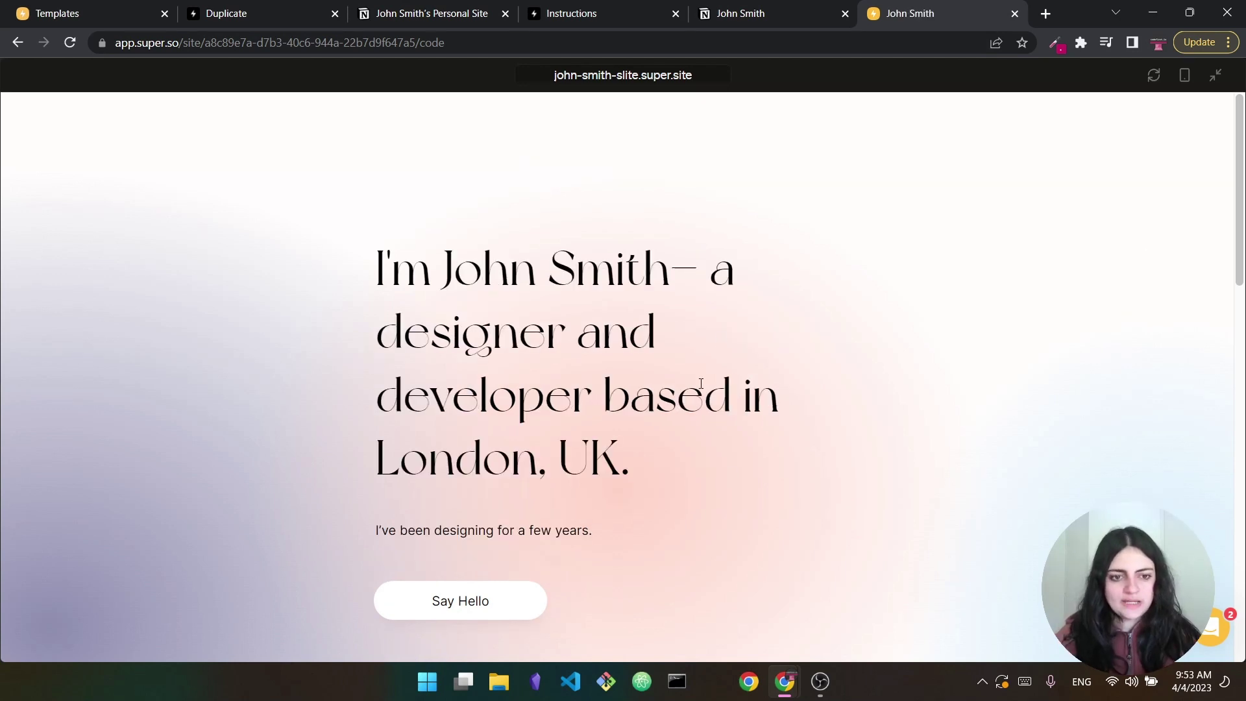
pyautogui.scroll(-8, 762, 487)
pyautogui.scroll(1, 762, 486)
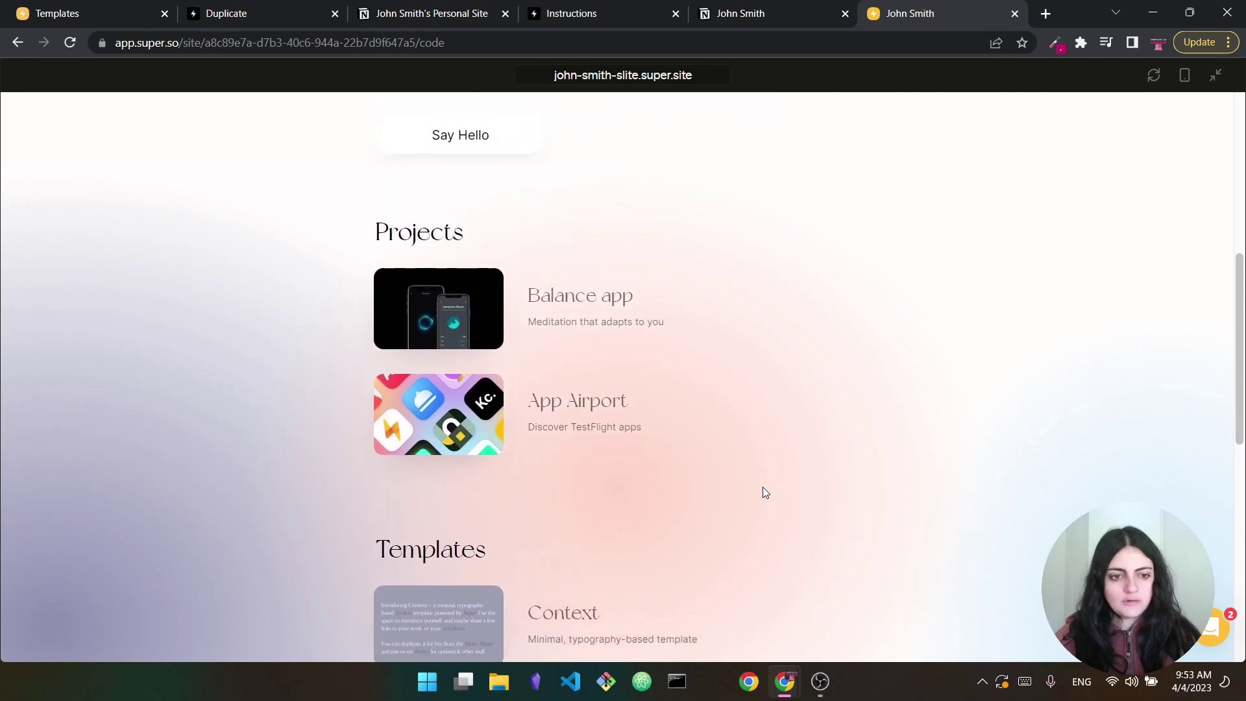
pyautogui.scroll(-1, 762, 487)
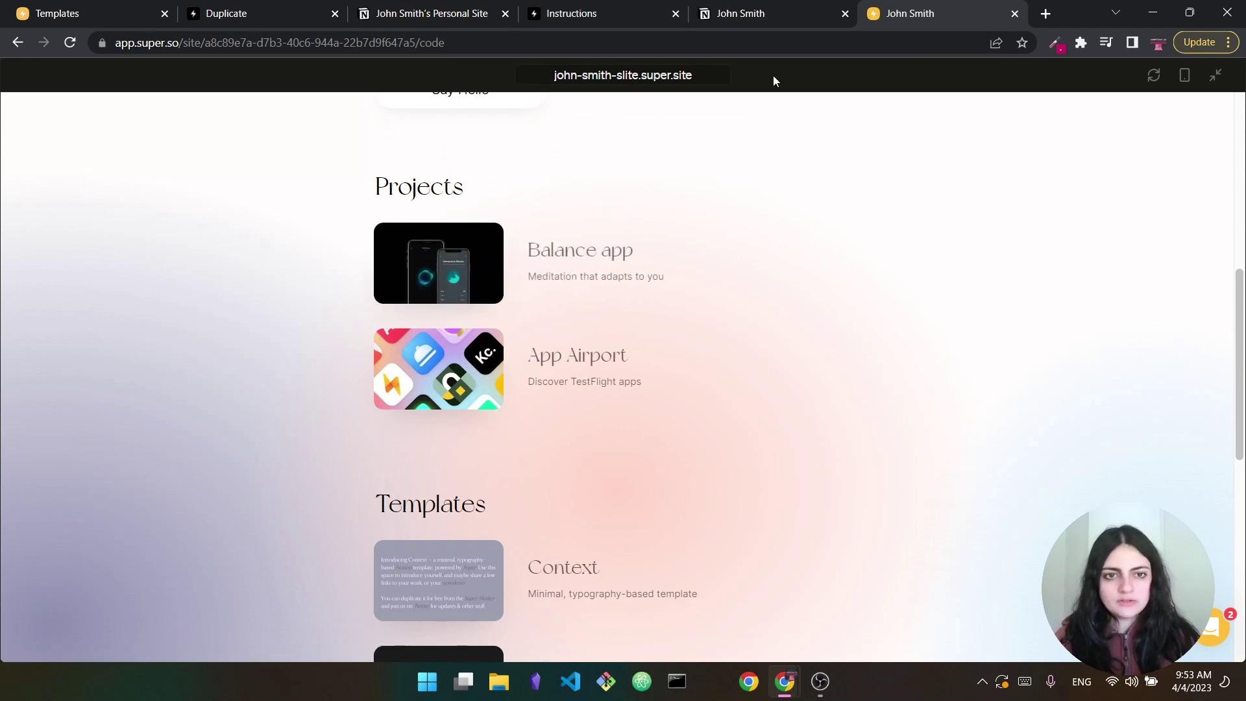
# Add a new Projects entry titled 'Design Project for X Brand'
pyautogui.click(781, 8)
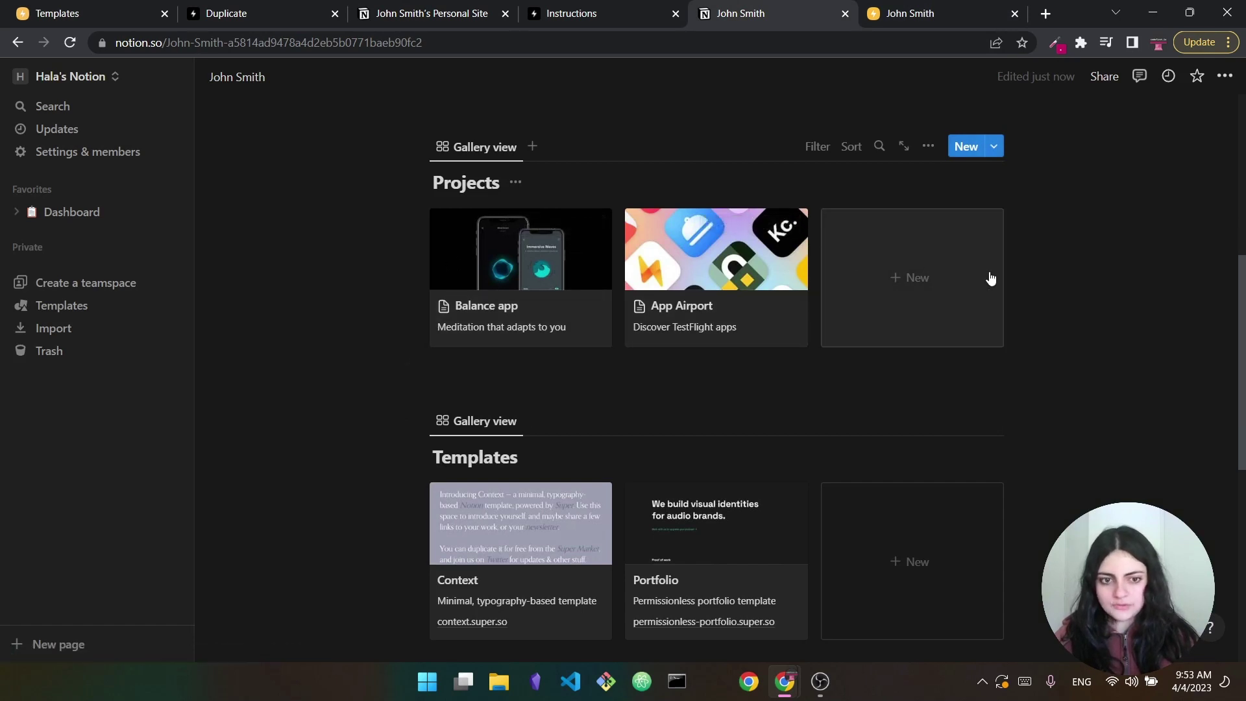
pyautogui.click(918, 279)
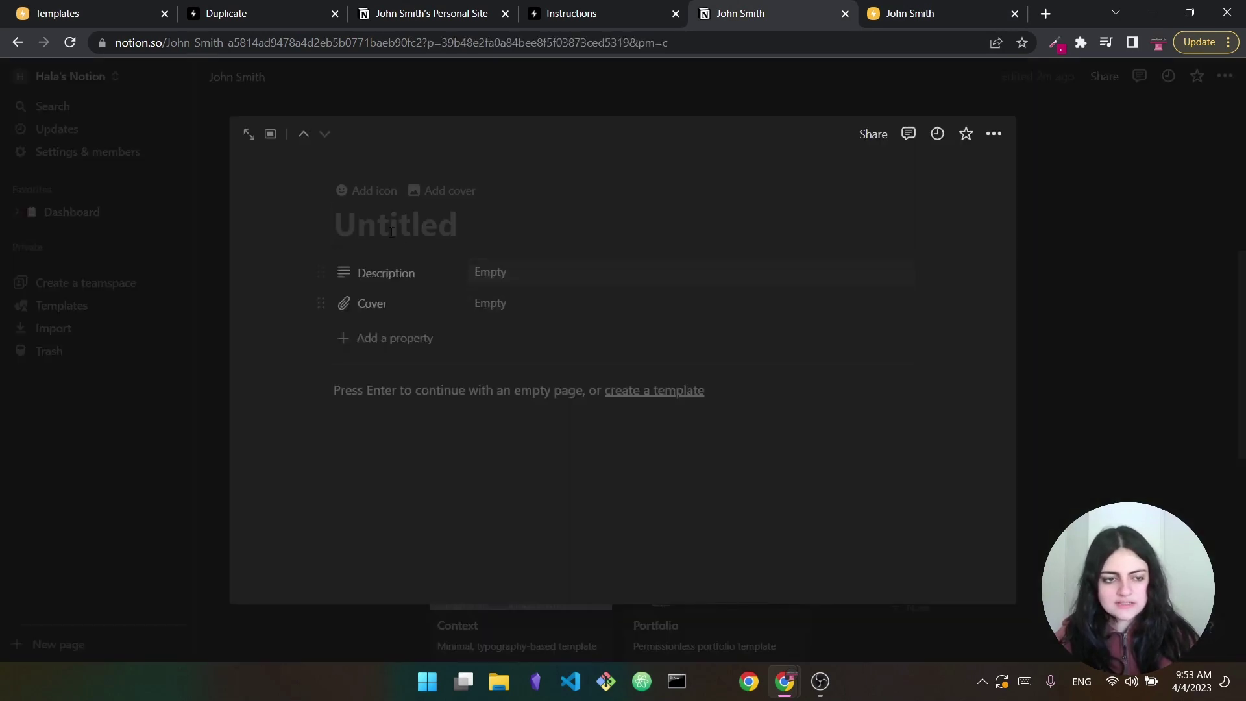
pyautogui.click(473, 234)
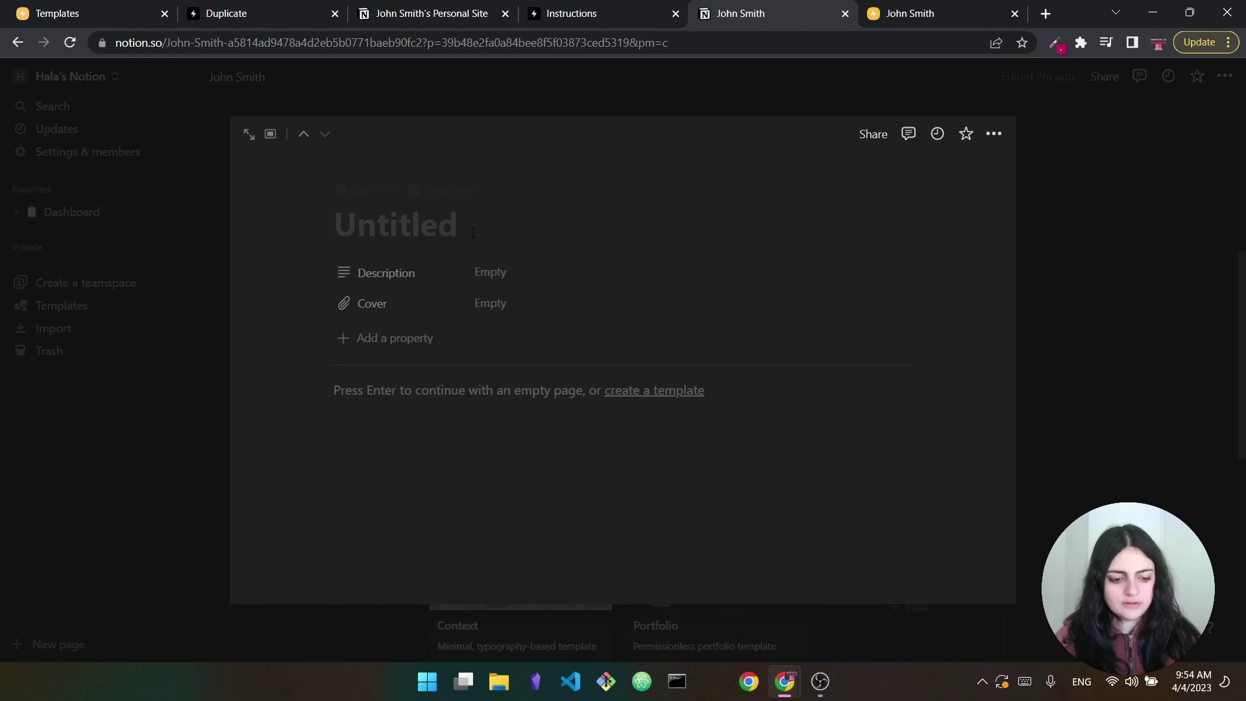
pyautogui.write('Design Project for ')
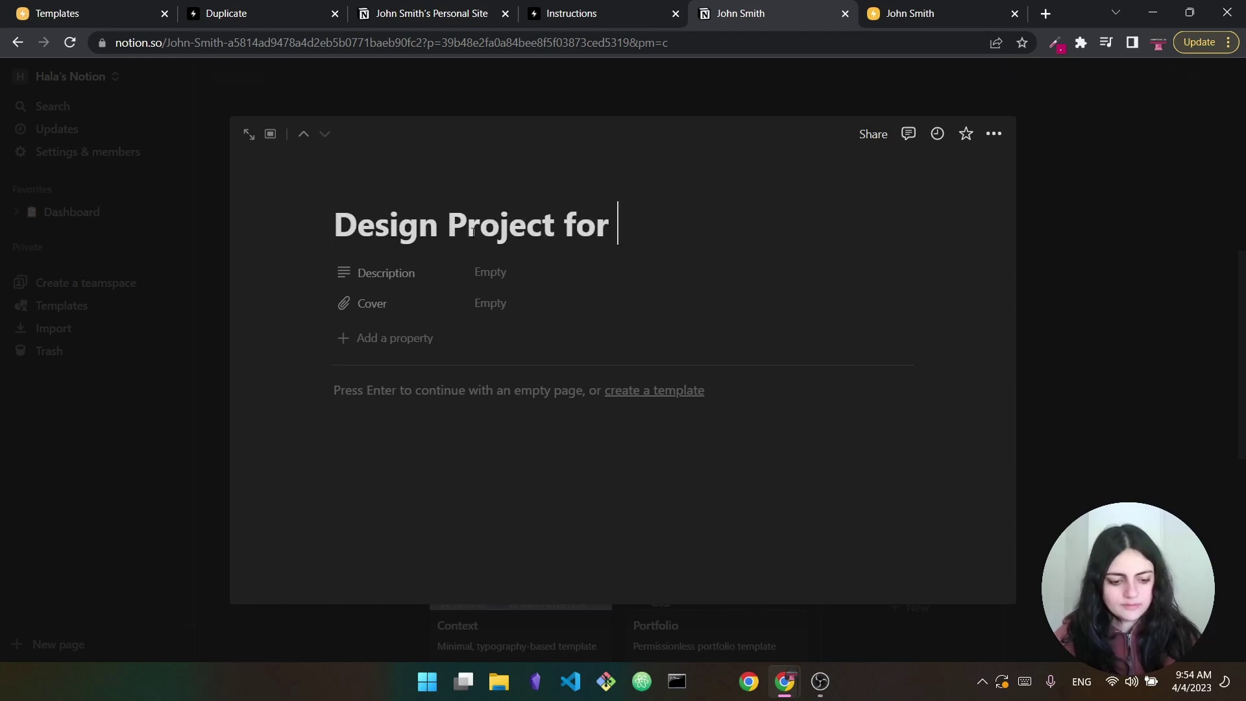
pyautogui.write('X Brand')
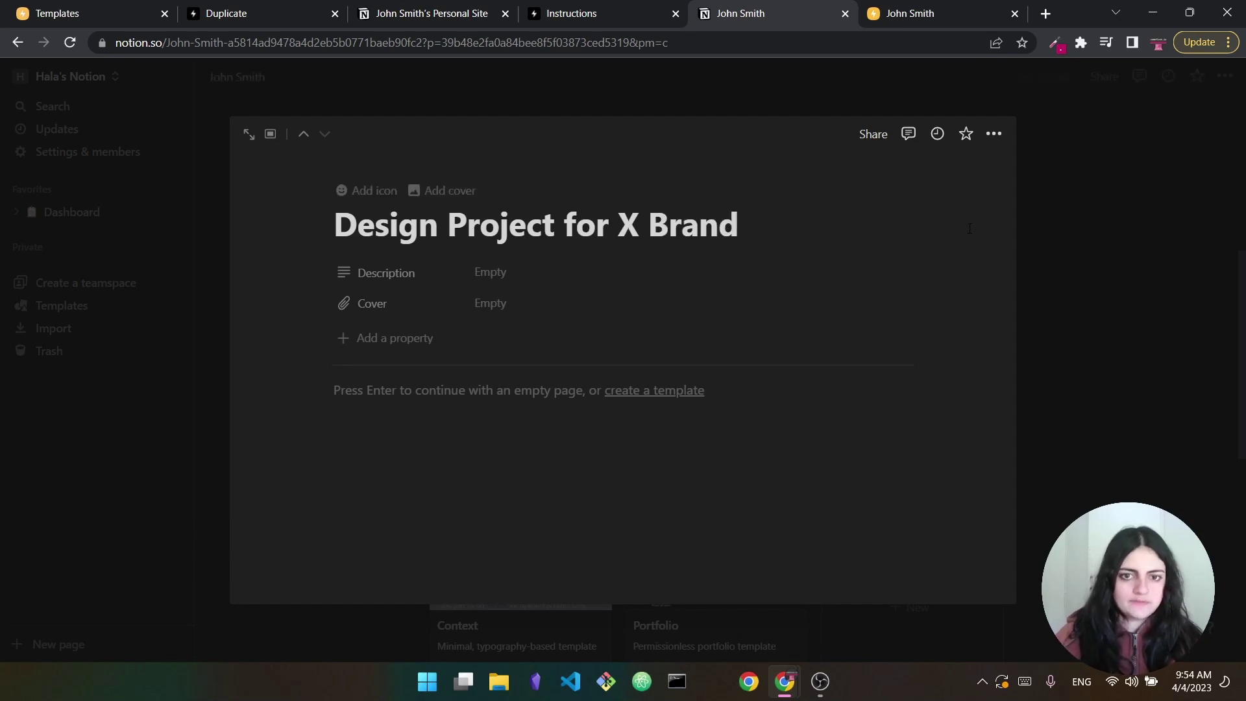
pyautogui.click(770, 304)
pyautogui.click(366, 201)
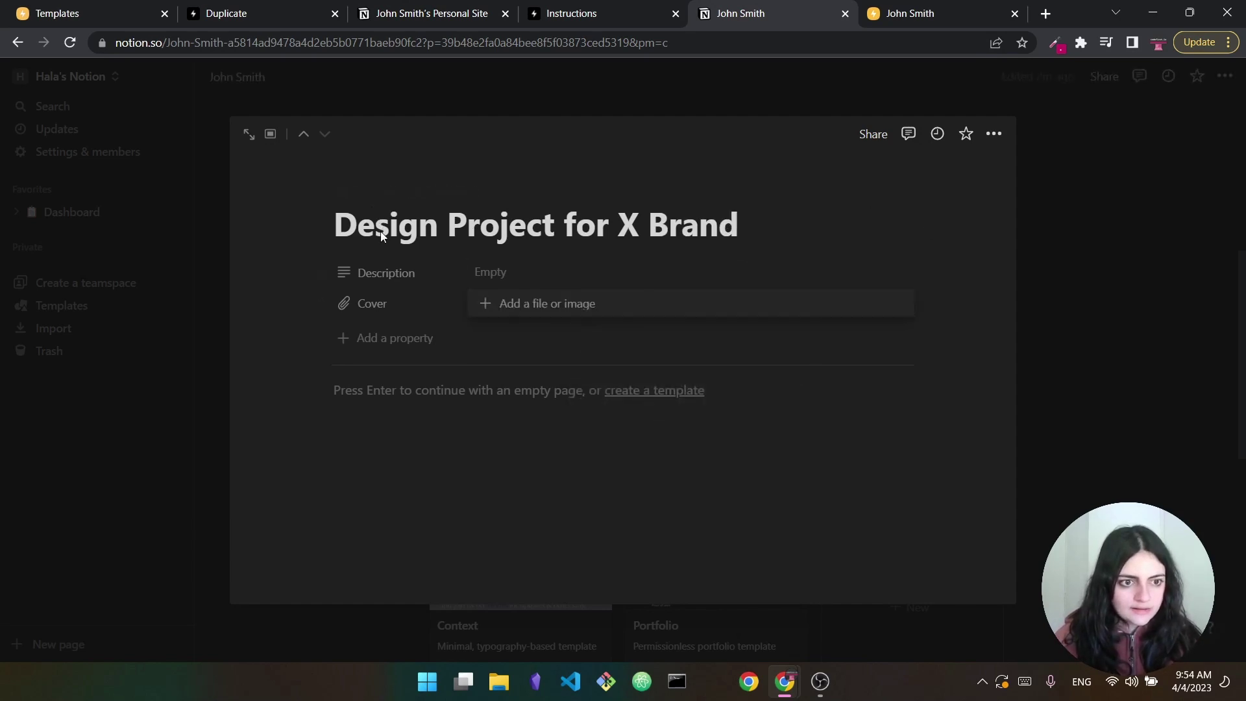
# Give the project page an Unsplash cover photo found by searching 'design'
pyautogui.click(461, 198)
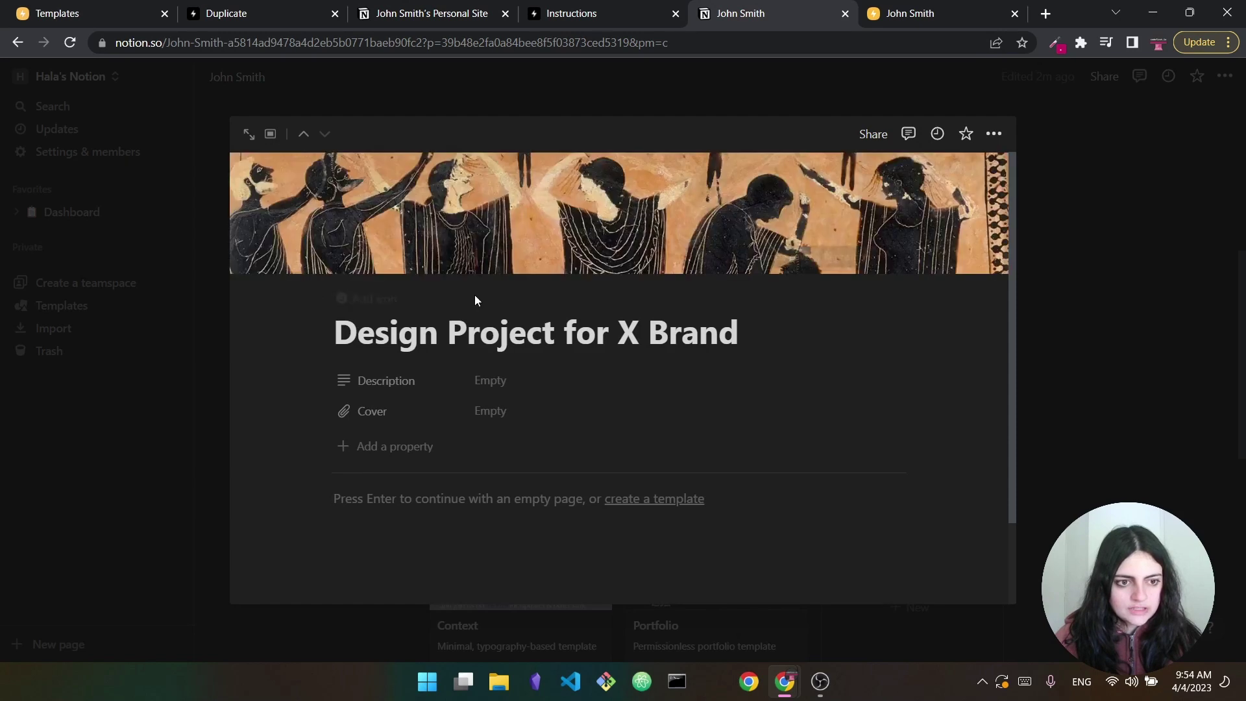
pyautogui.click(772, 257)
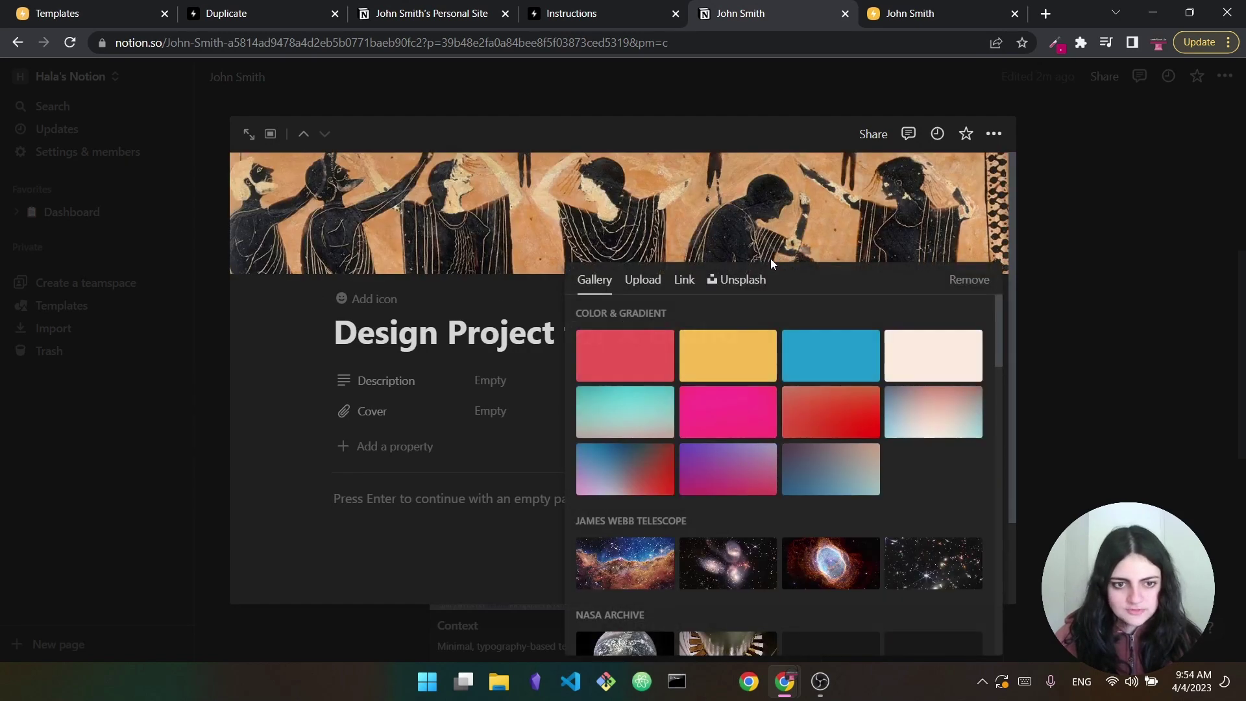
pyautogui.click(730, 288)
pyautogui.write('design')
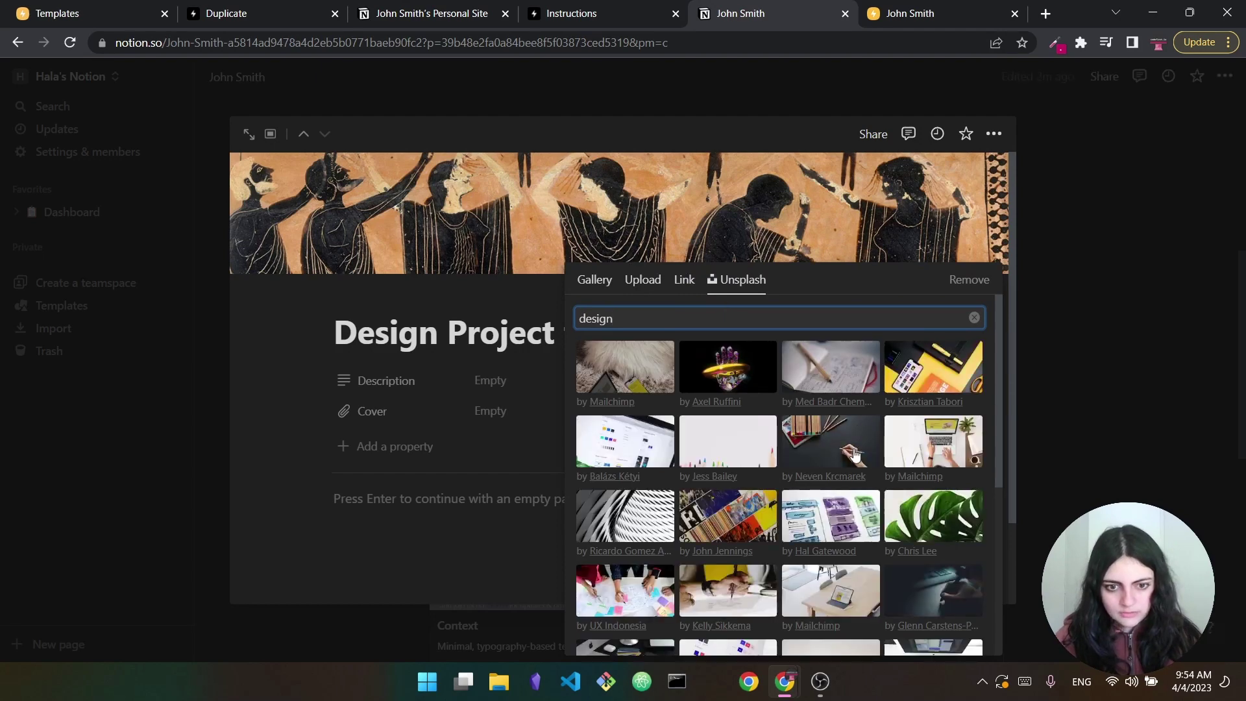
pyautogui.click(831, 442)
pyautogui.click(531, 538)
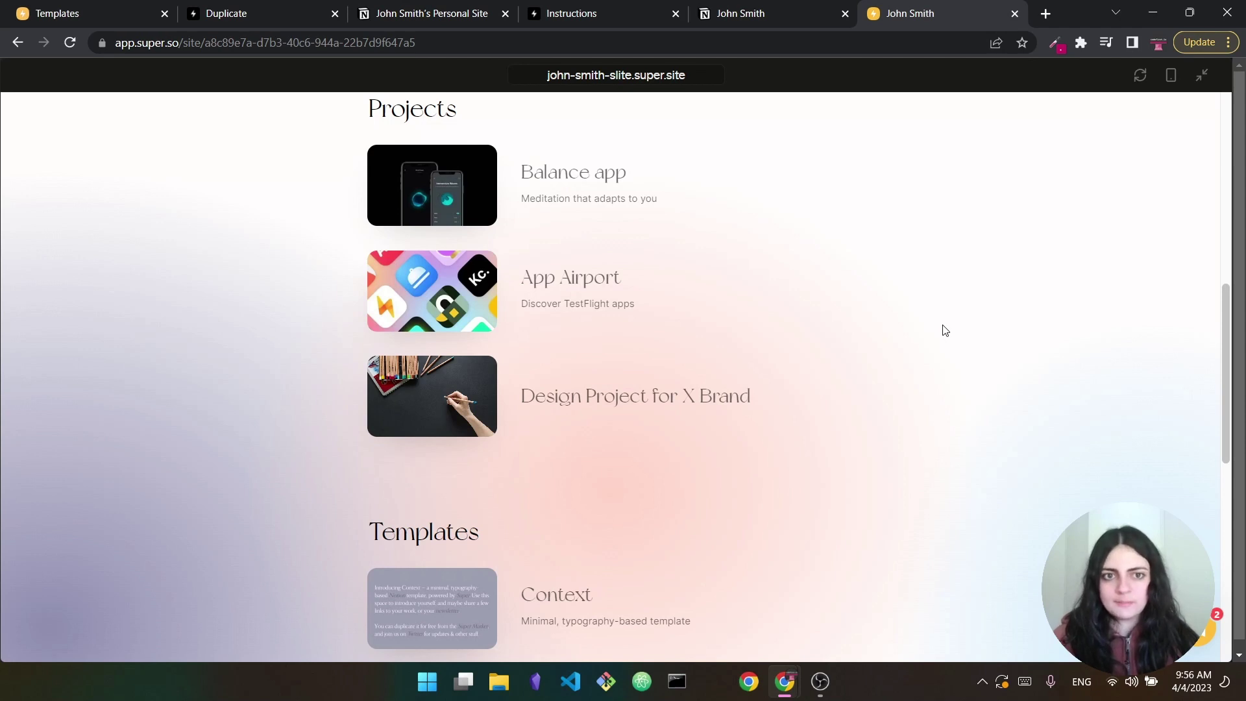
# Bring the Notion page feeding the site back to the front
pyautogui.click(740, 12)
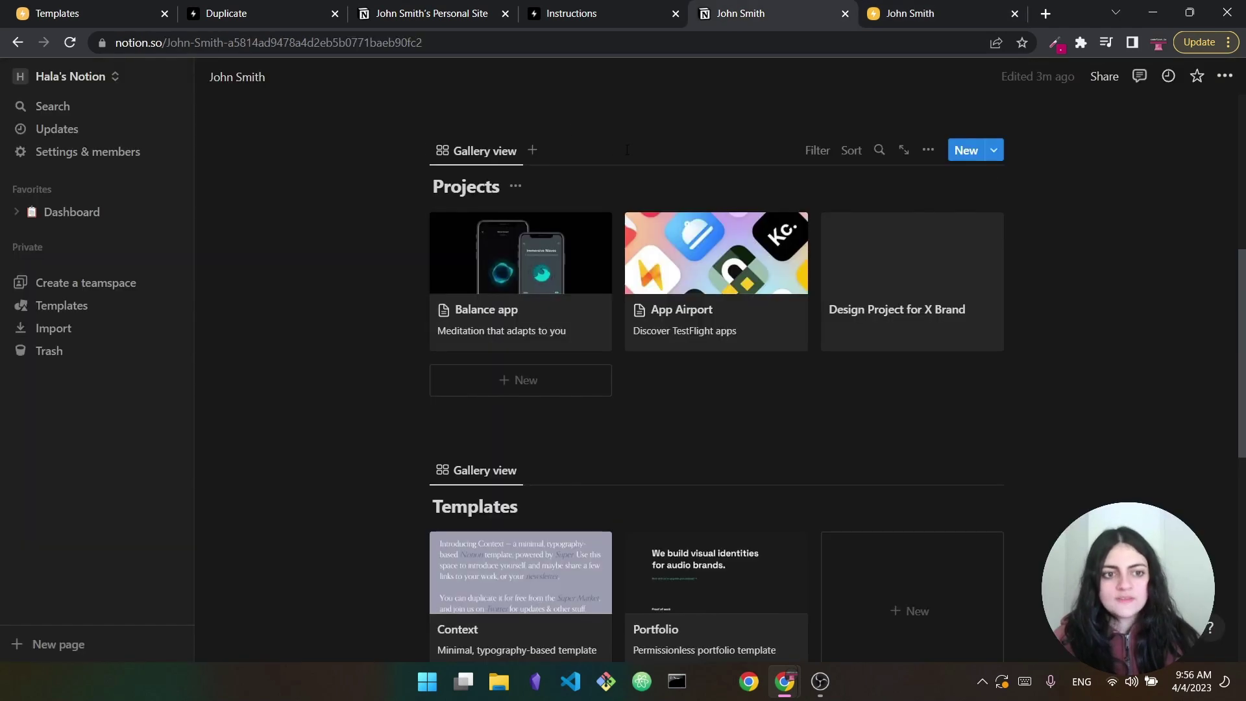
# Change the Projects database view layout to Table, then return to the Super preview
pyautogui.click(465, 155)
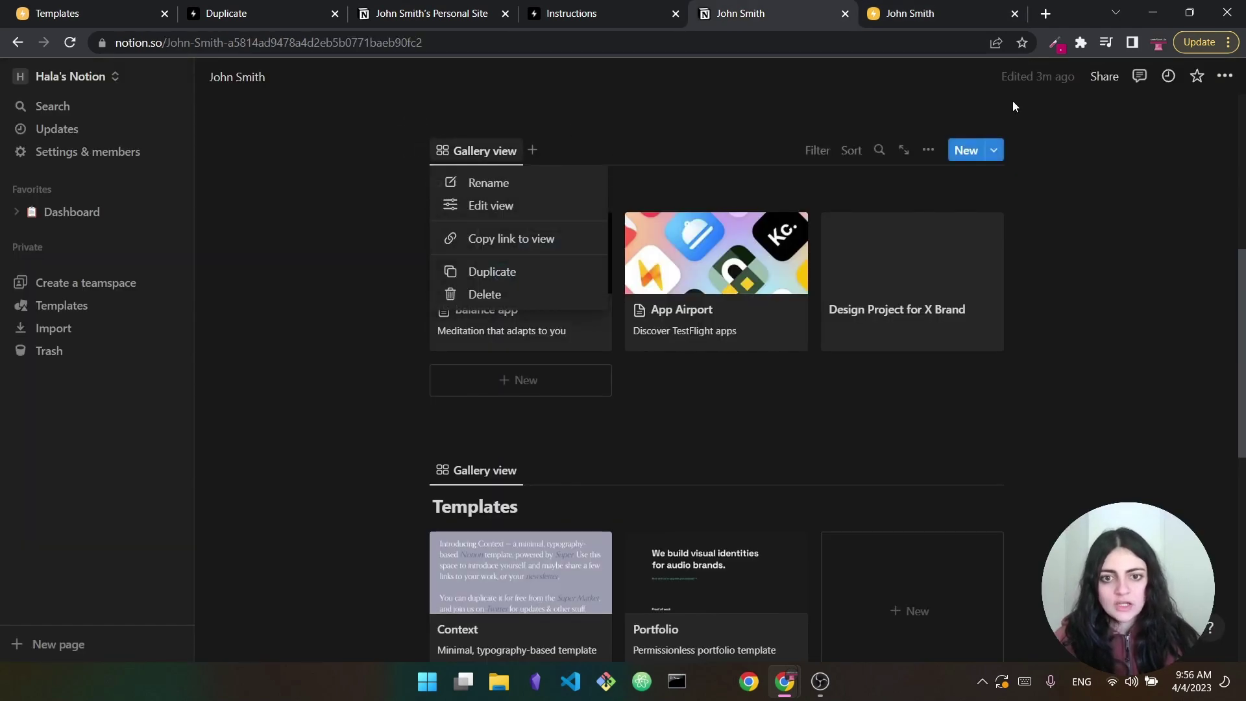
pyautogui.click(928, 150)
pyautogui.click(928, 150)
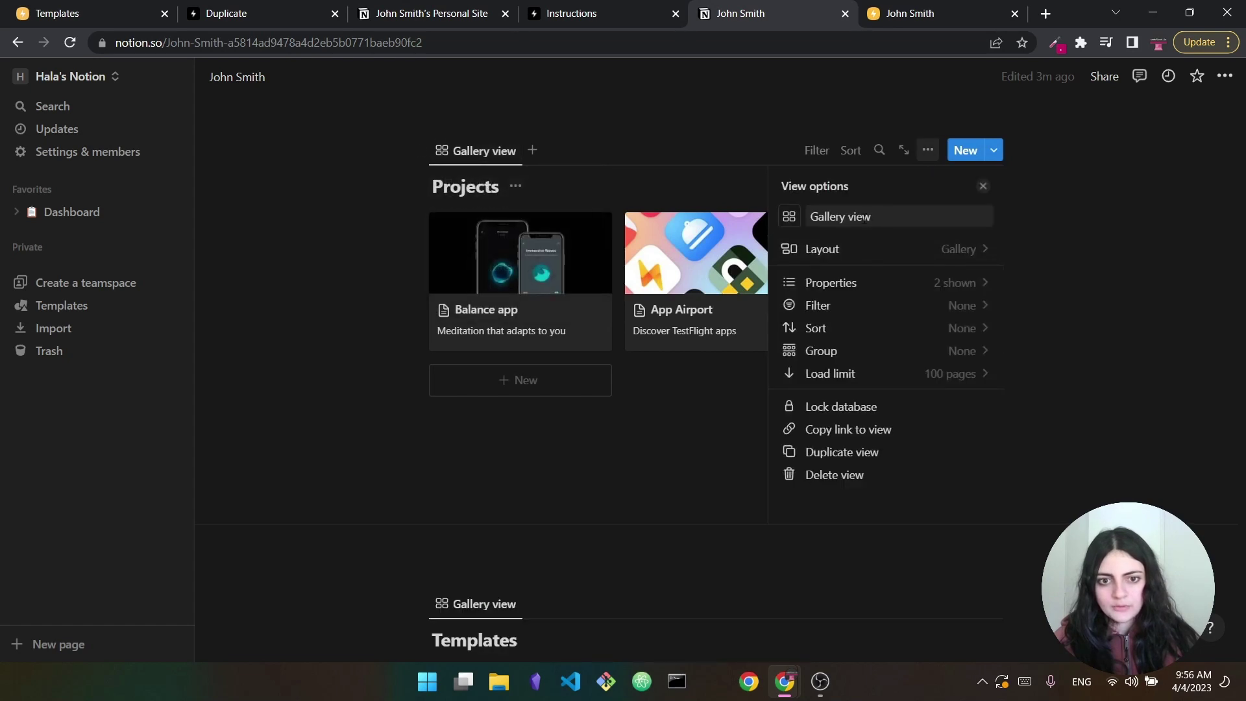
pyautogui.click(865, 253)
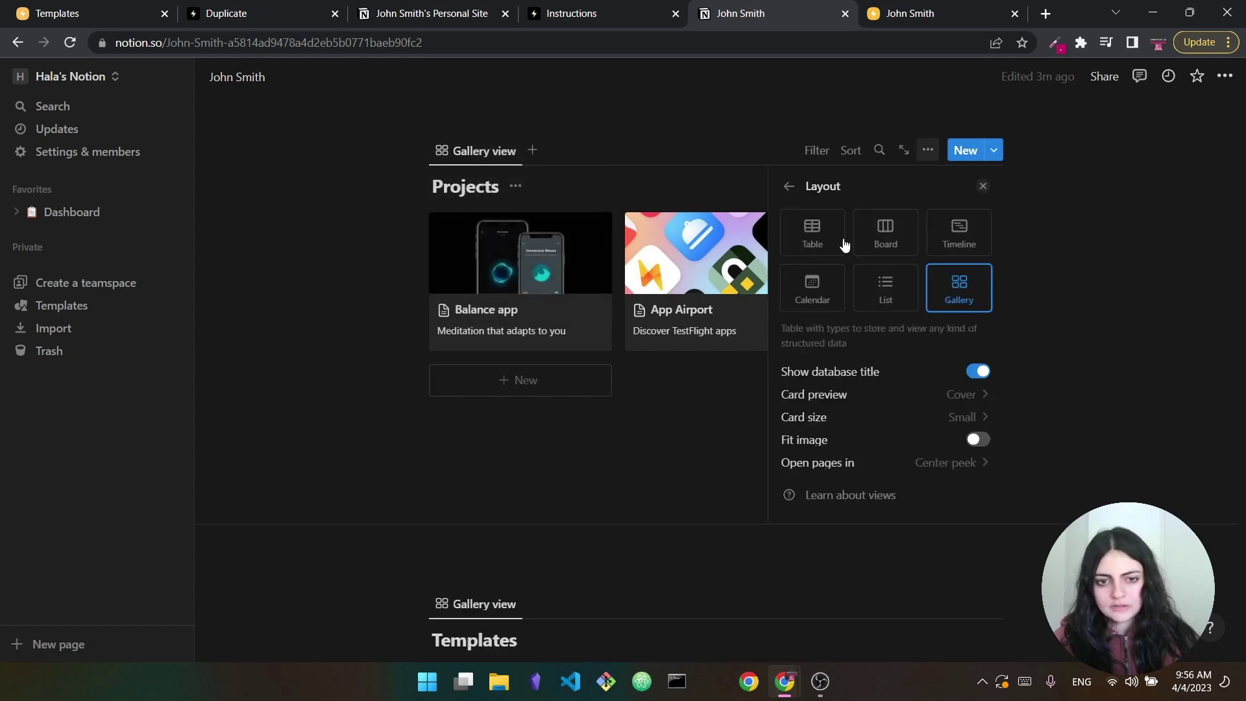
pyautogui.click(812, 233)
pyautogui.press('Escape')
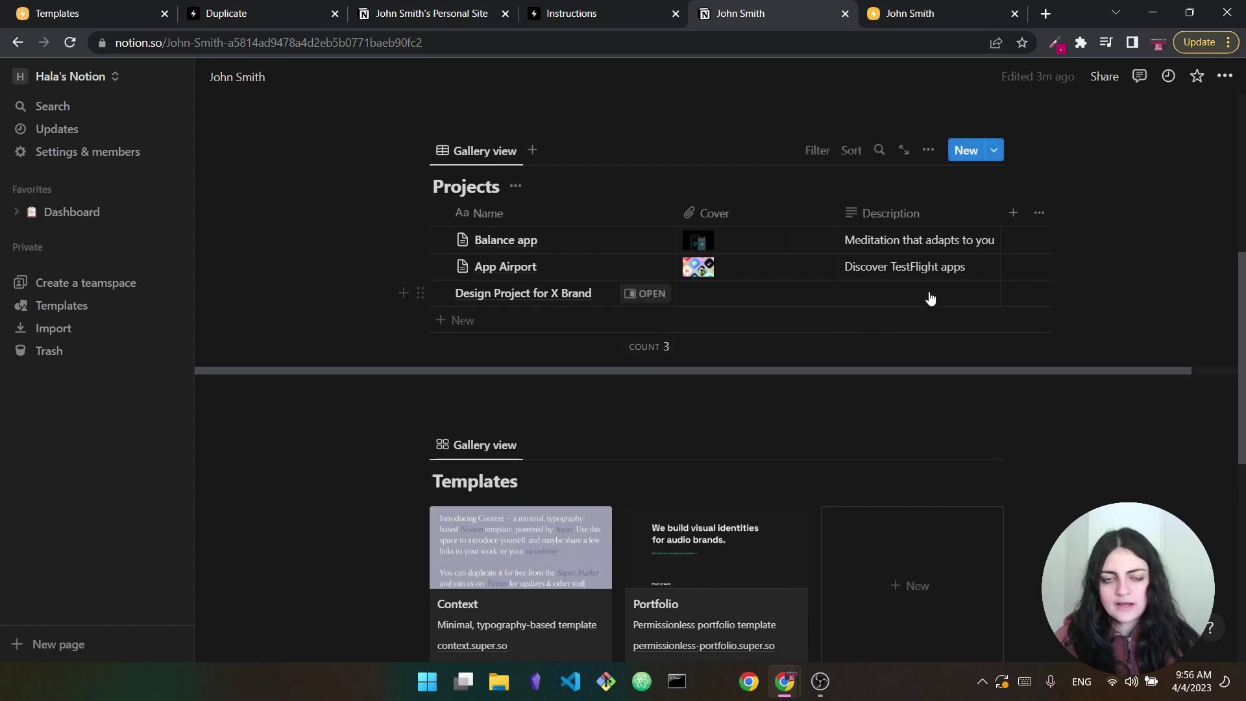
pyautogui.click(954, 6)
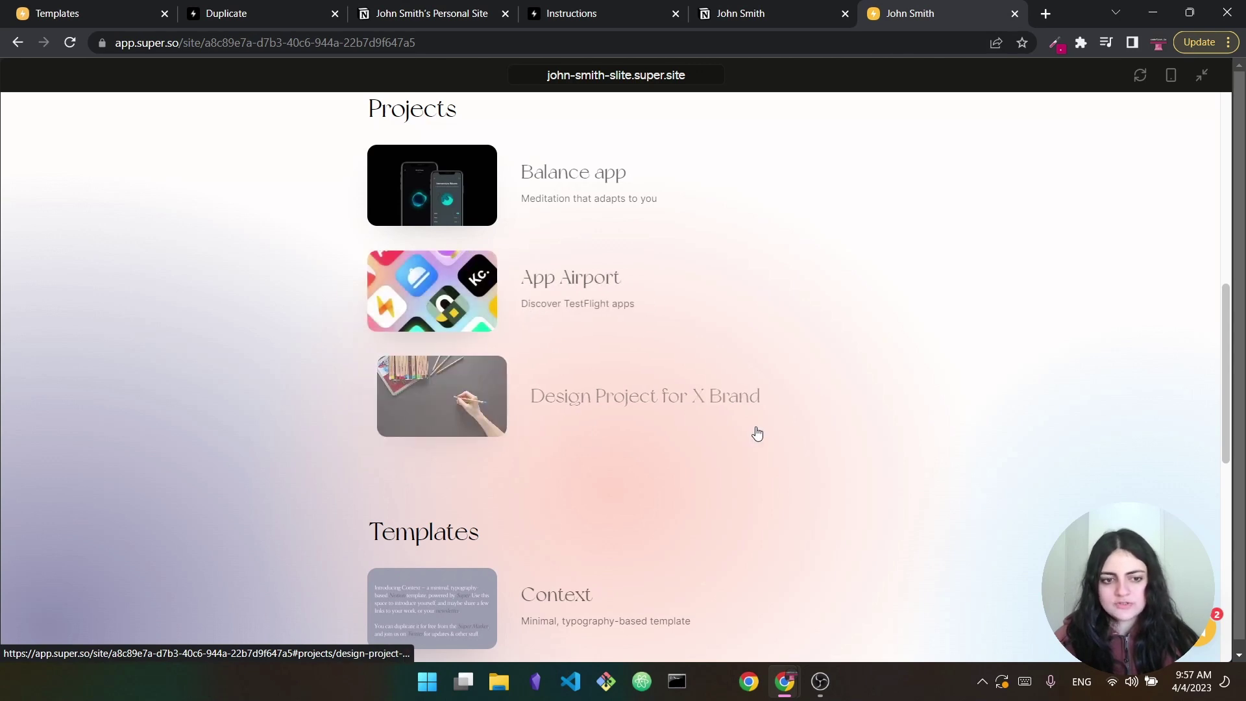
pyautogui.scroll(-6, 757, 434)
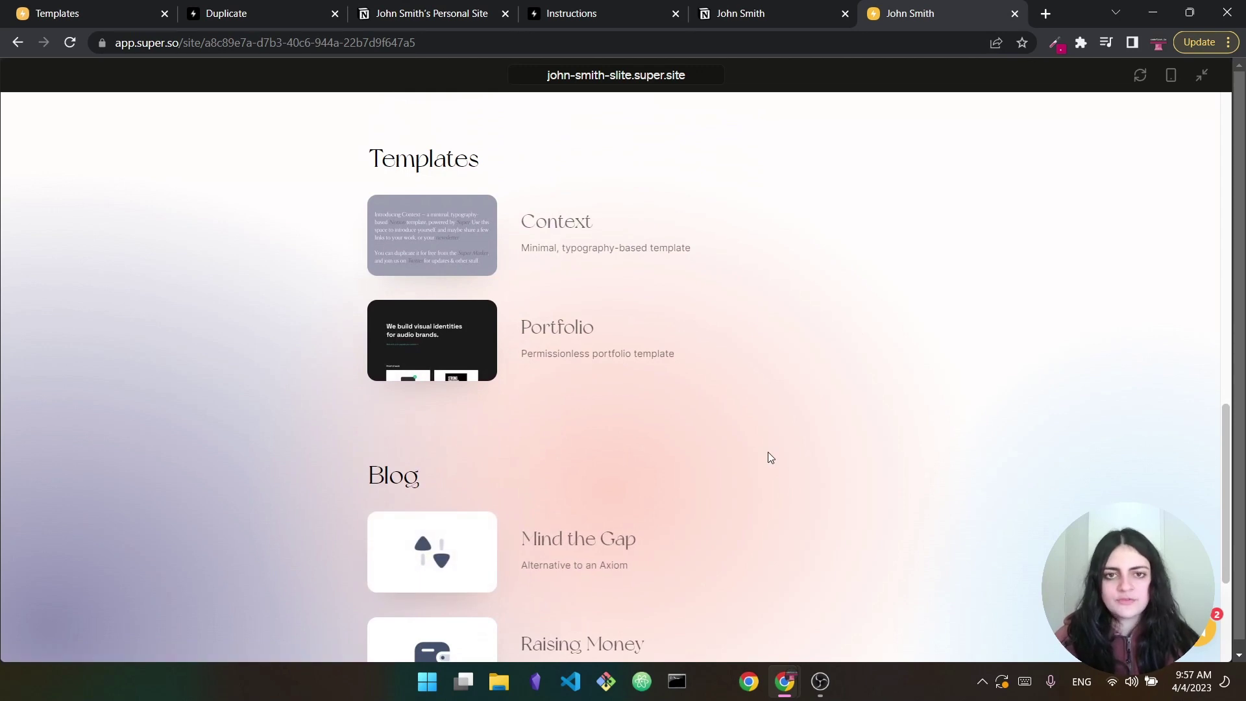
pyautogui.scroll(-1, 768, 453)
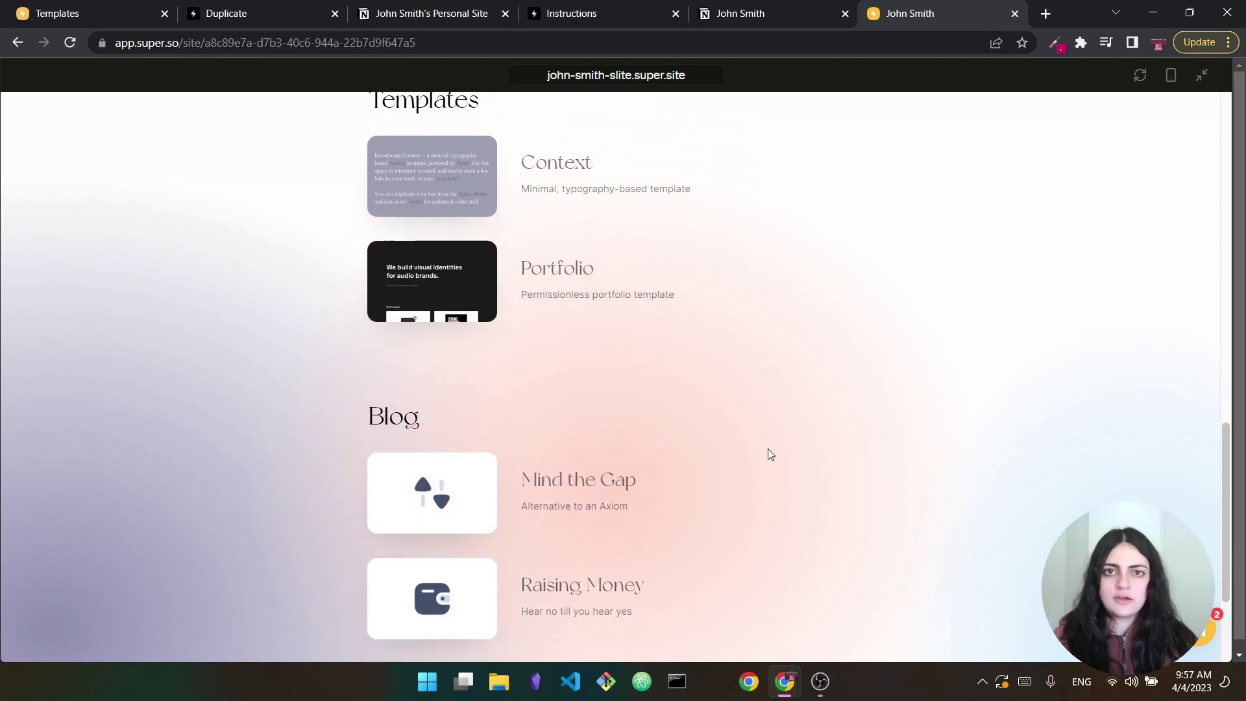